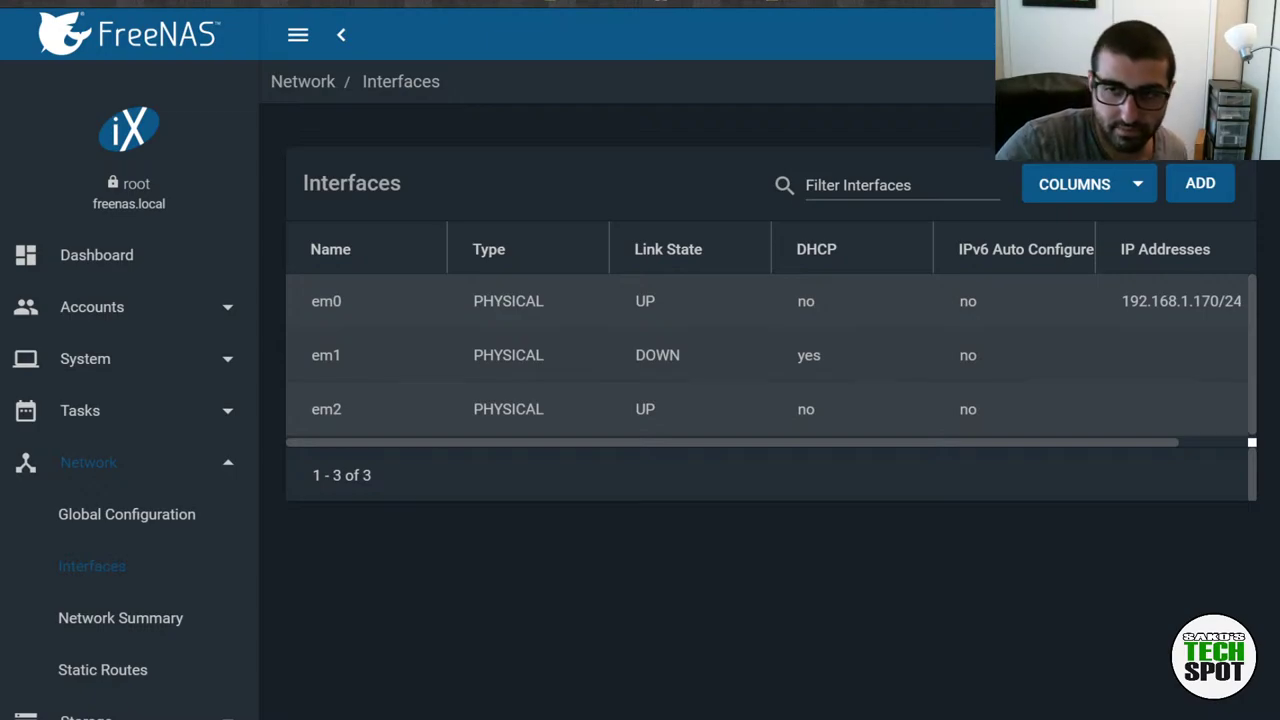
Open the list of storage disks
left_click(658, 344)
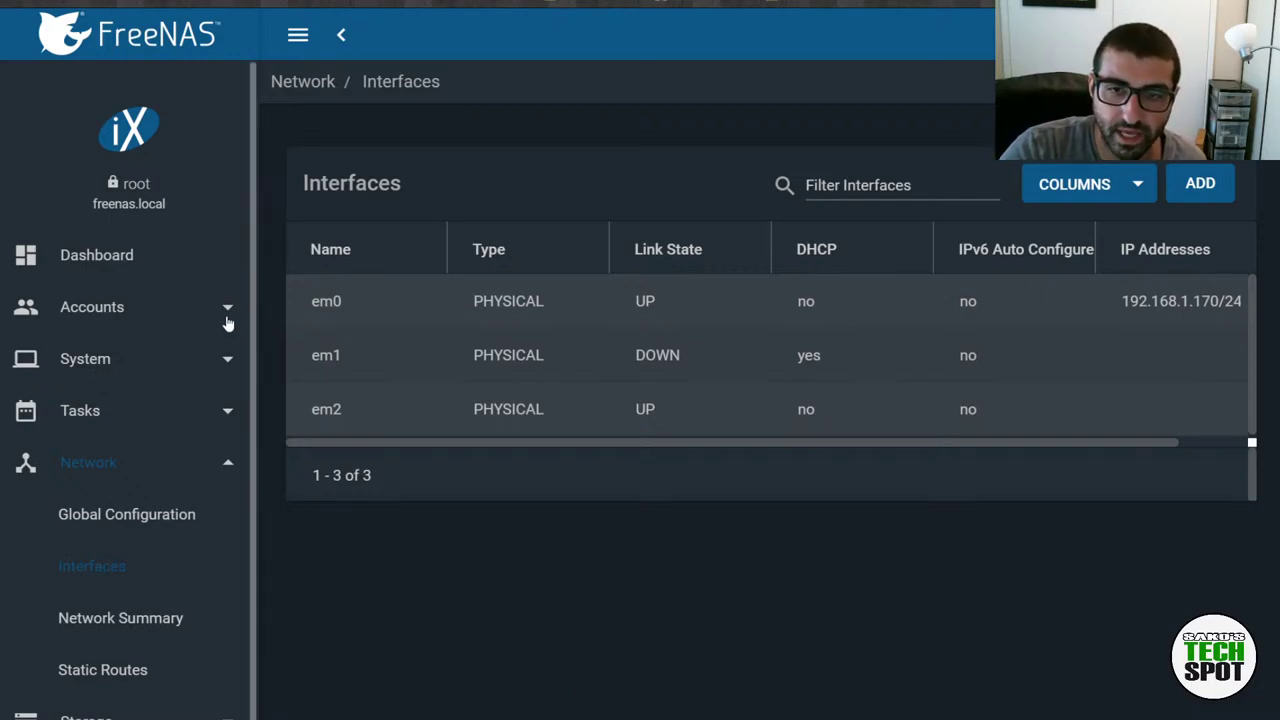
scroll(243, 440, "down", 3)
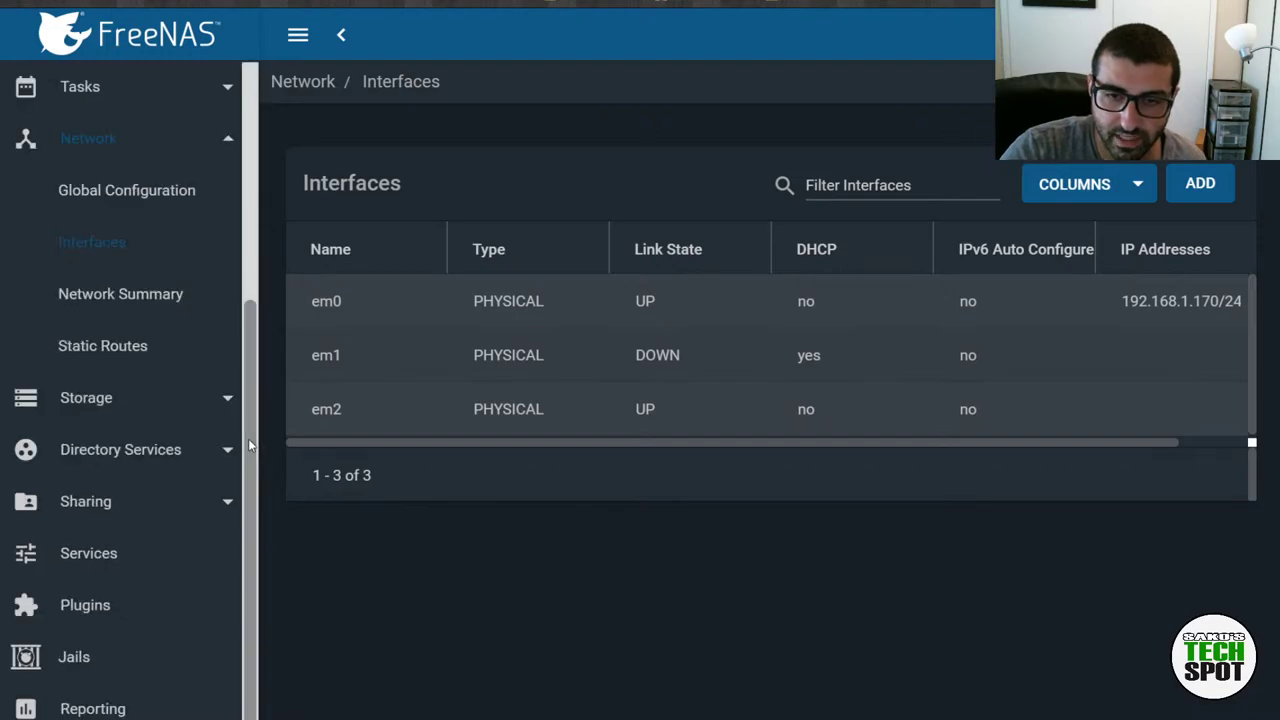
left_click(228, 400)
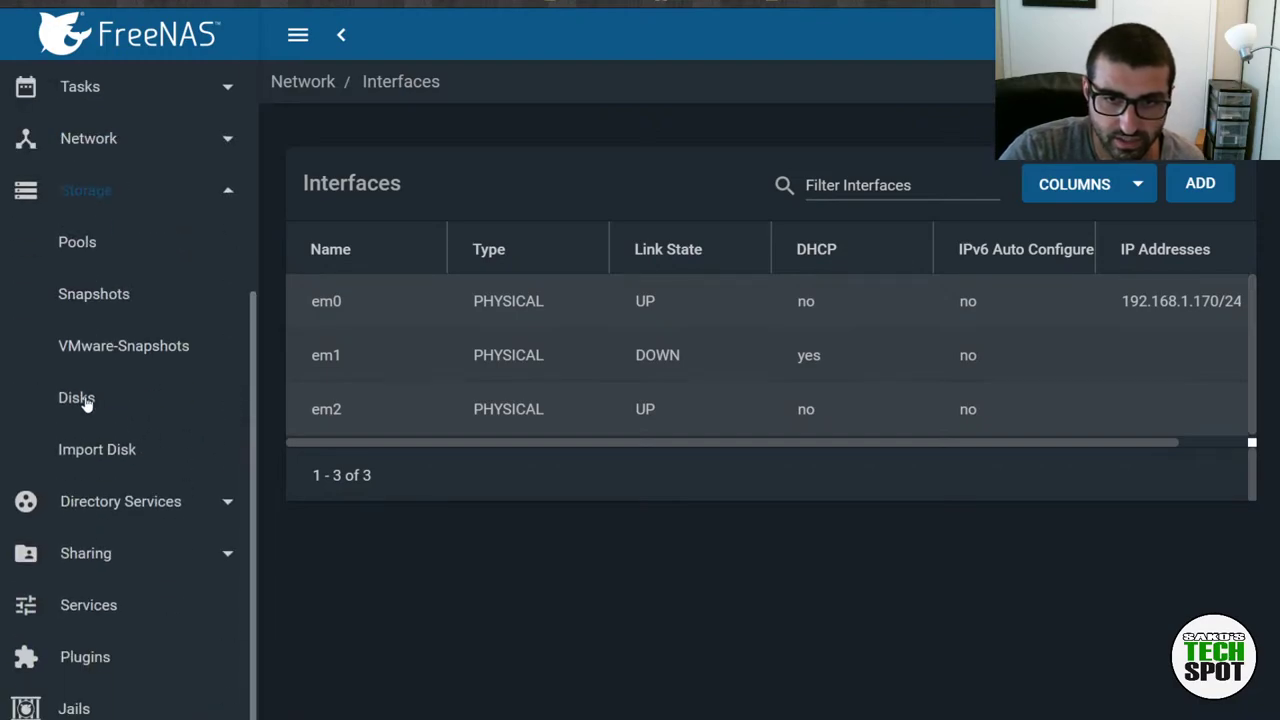
left_click(86, 400)
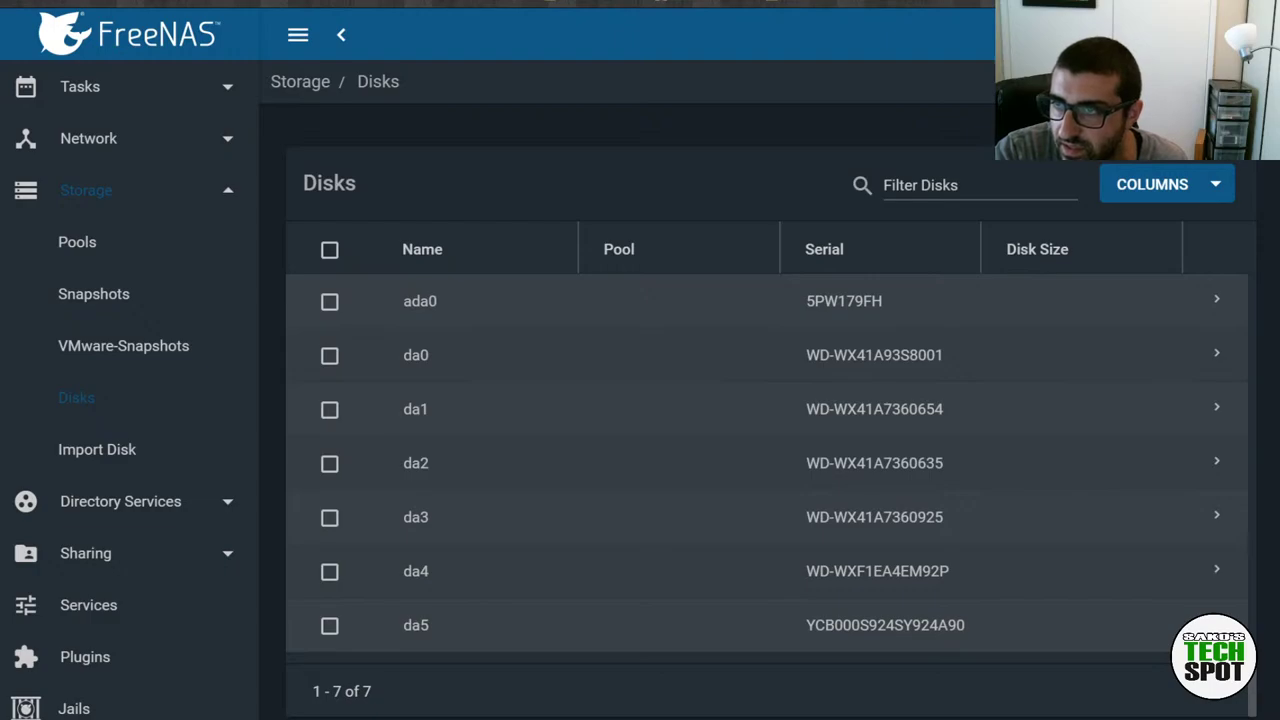
Check the Disk Size column for all the disks in the list
key("ctrl+minus")
key("ctrl+minus")
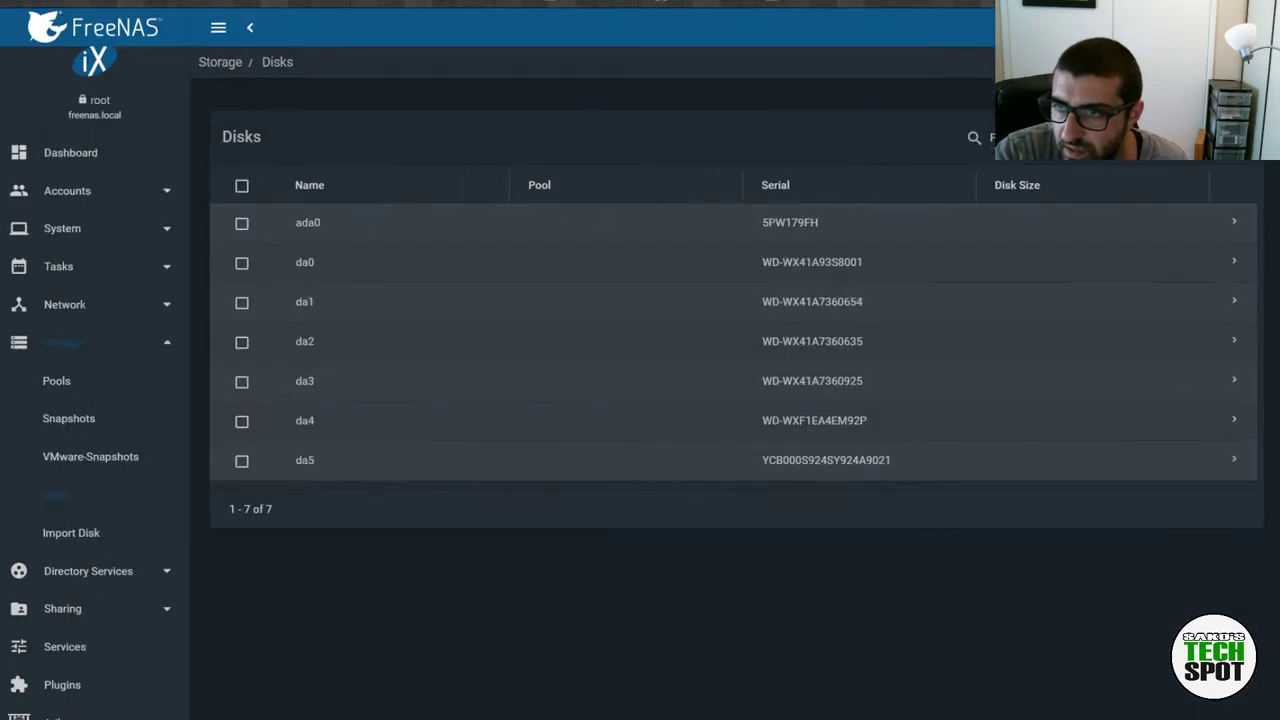
triple_click(1046, 188)
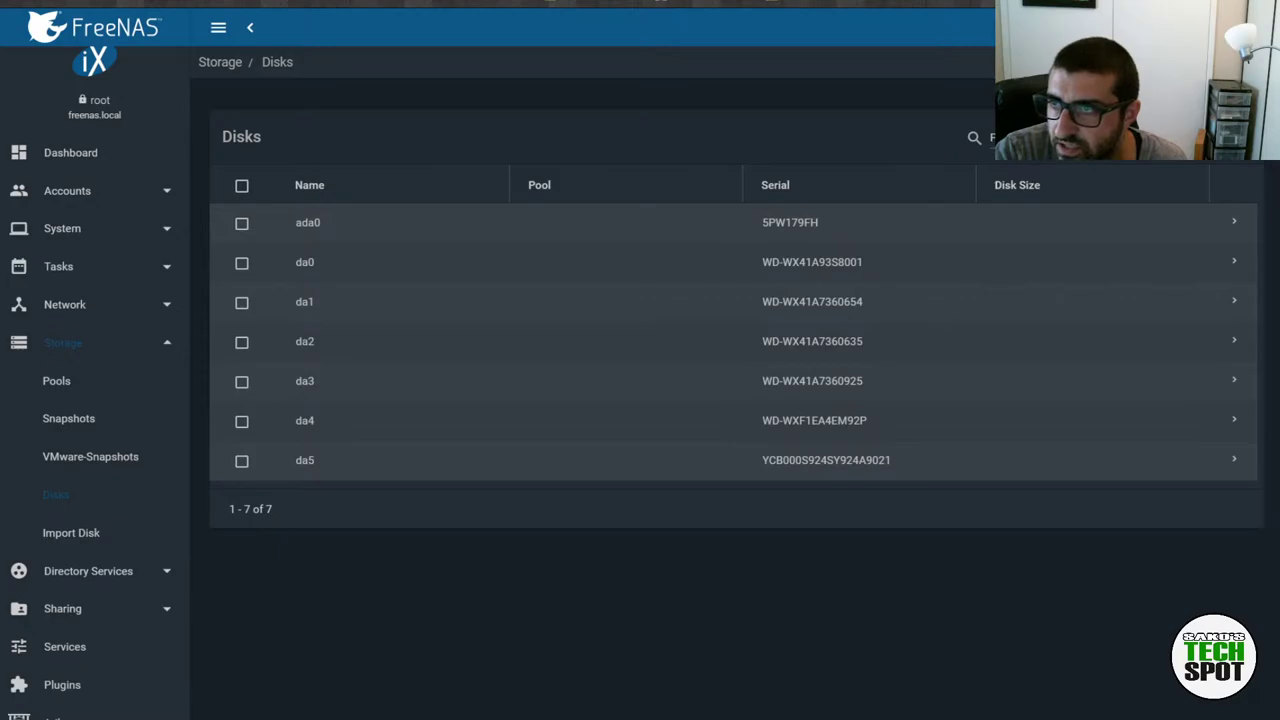
key("ctrl+plus")
key("ctrl+plus")
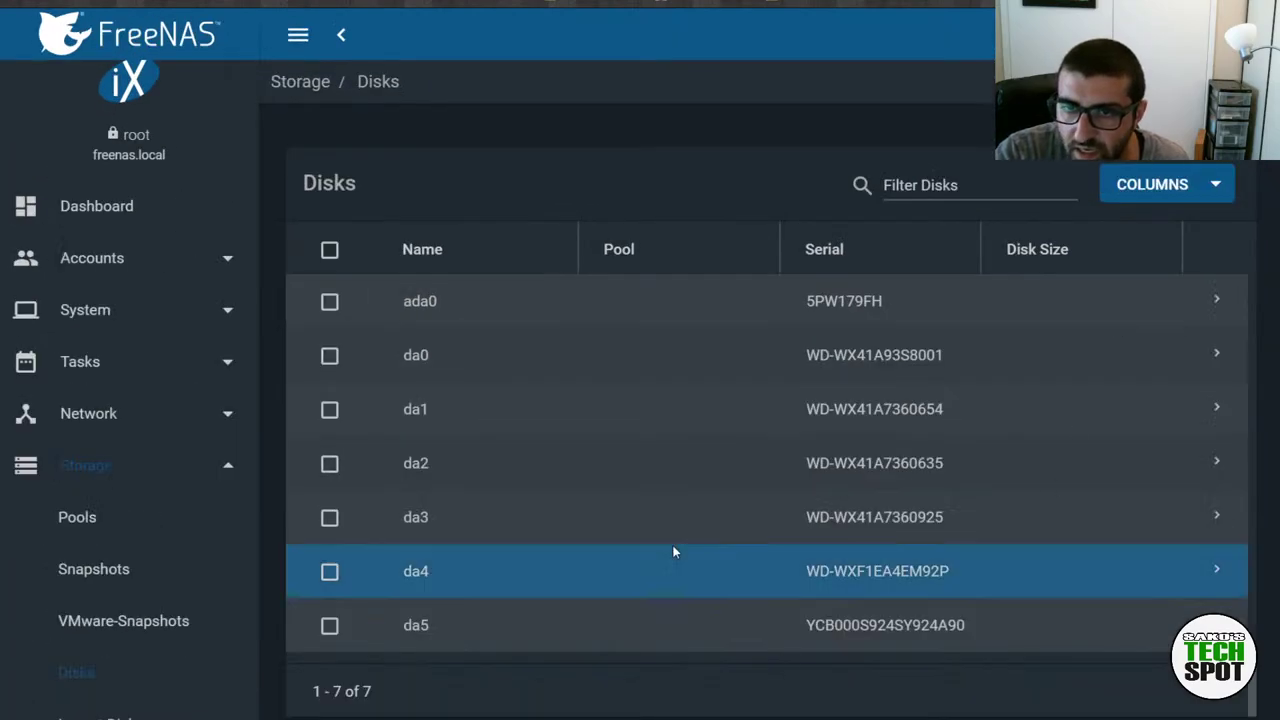
double_click(1103, 248)
left_click(1089, 252)
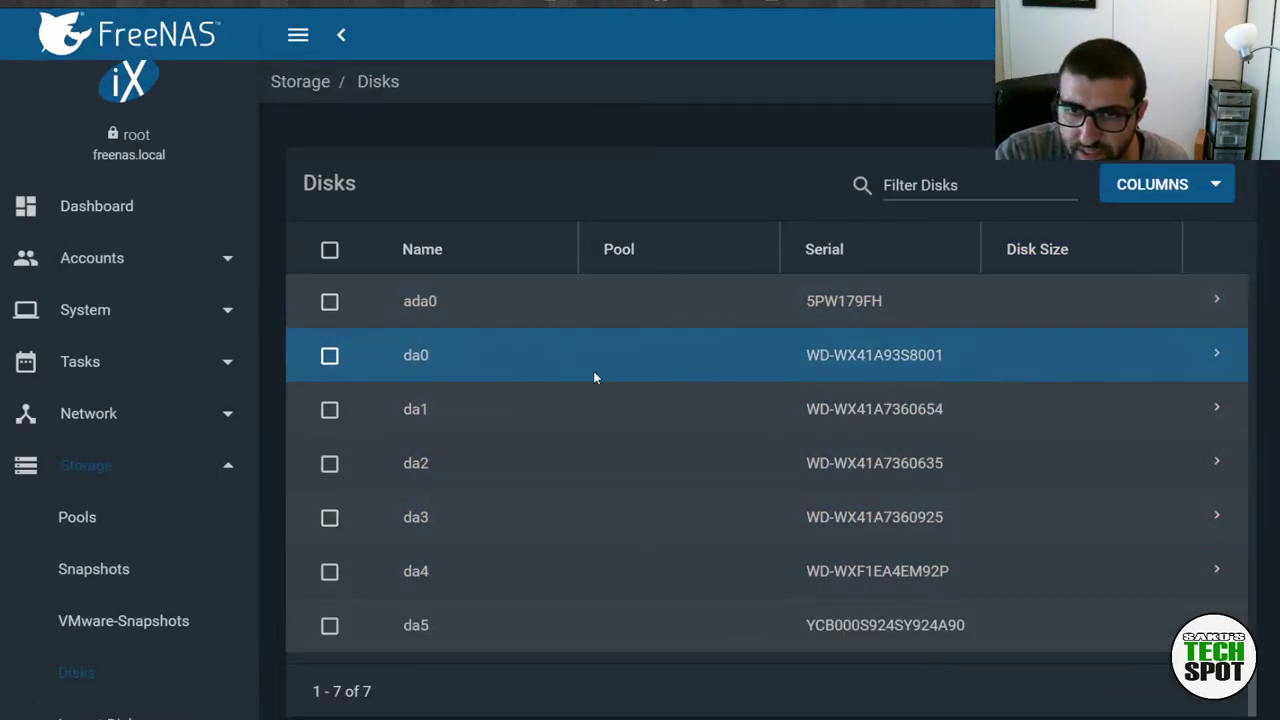
Review the details of disk da0 and open that disk for editing
left_click(1218, 356)
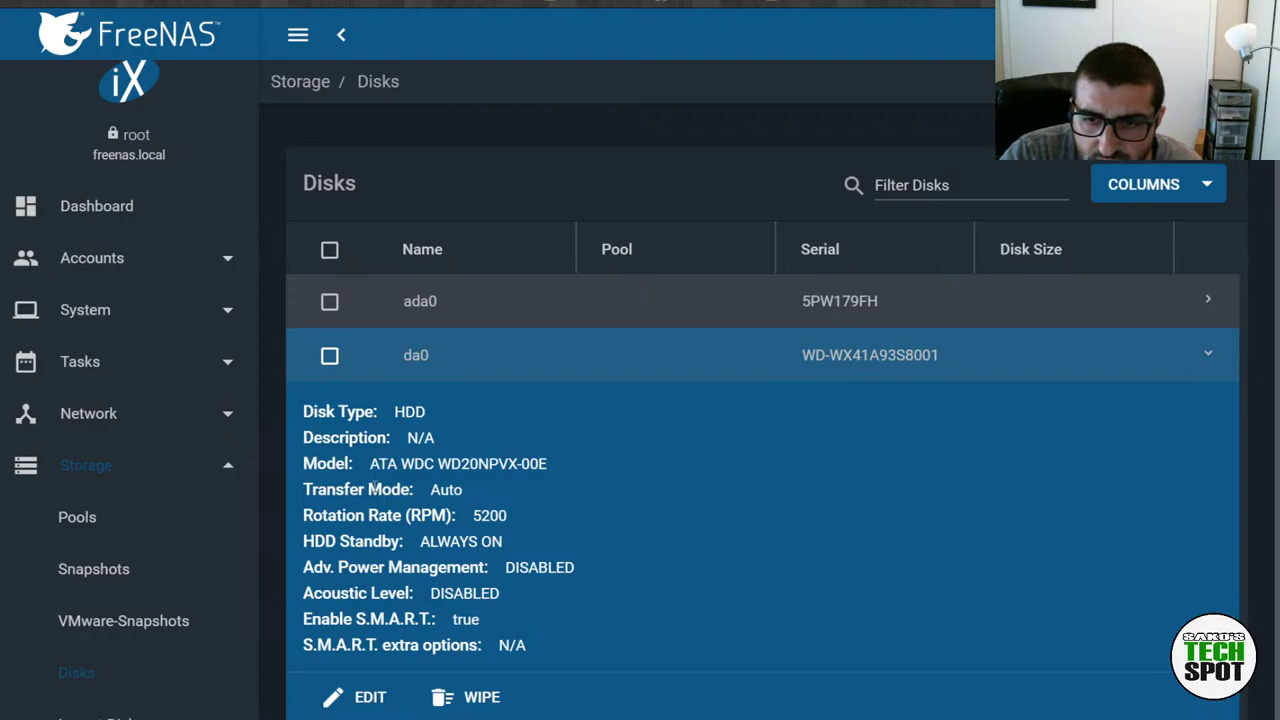
scroll(642, 482, "down", 2)
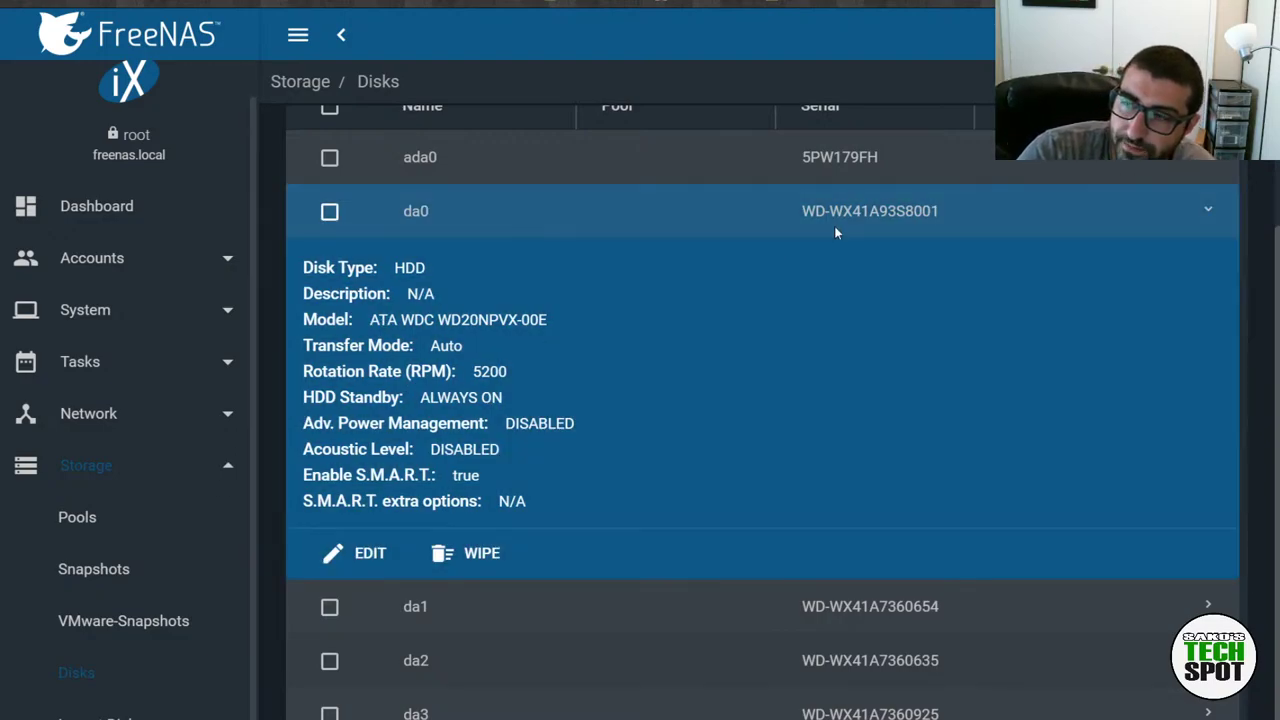
scroll(852, 230, "down", 1)
scroll(819, 274, "up", 3)
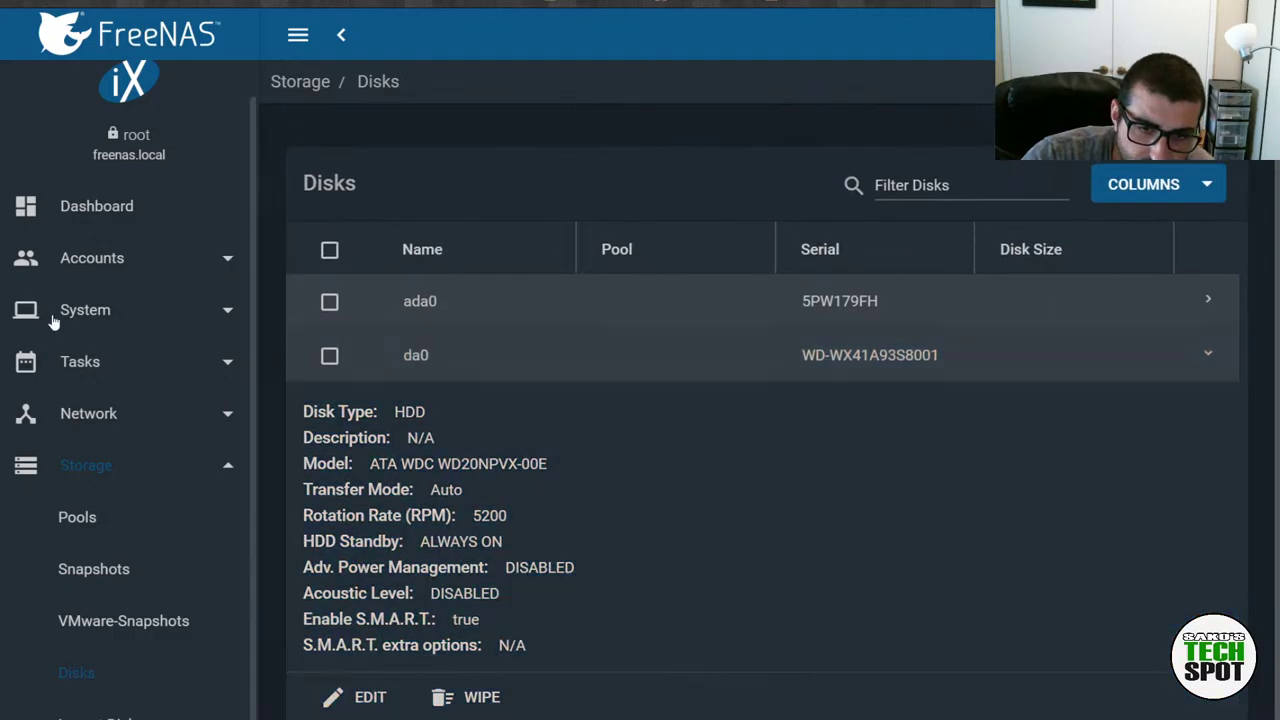
scroll(760, 400, "down", 3)
scroll(792, 595, "down", 1)
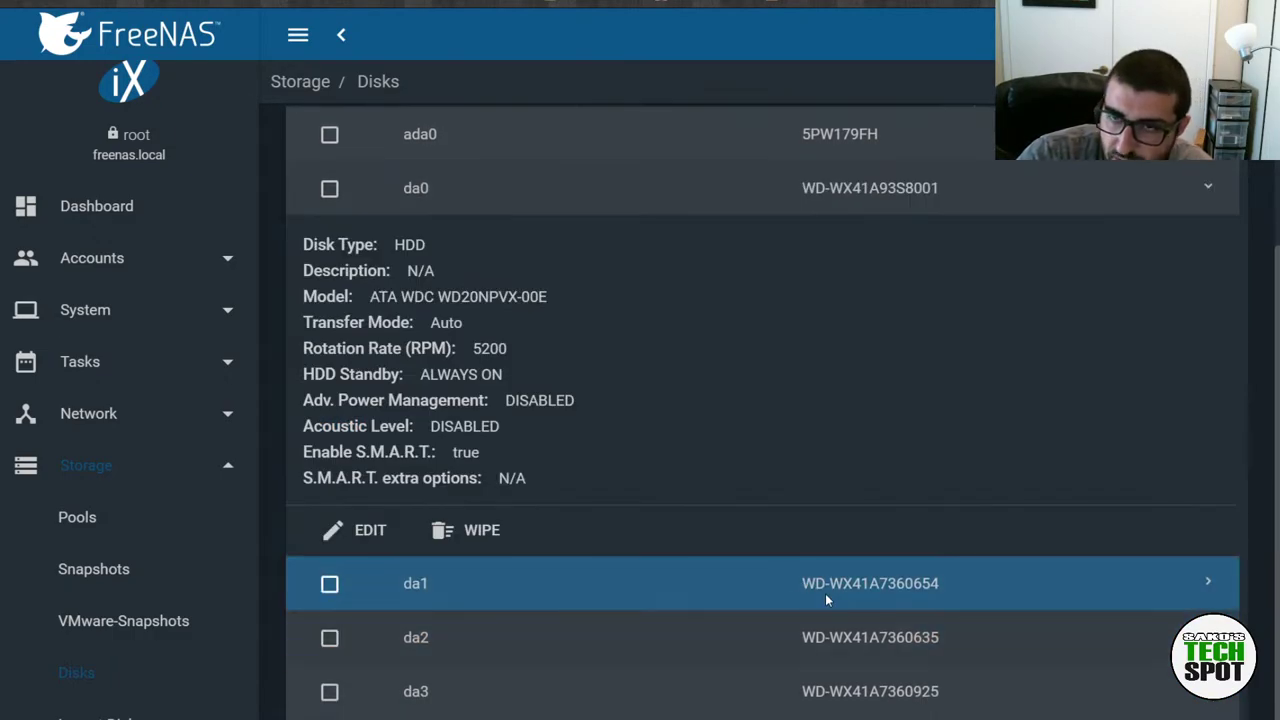
scroll(910, 574, "up", 3)
left_click(358, 694)
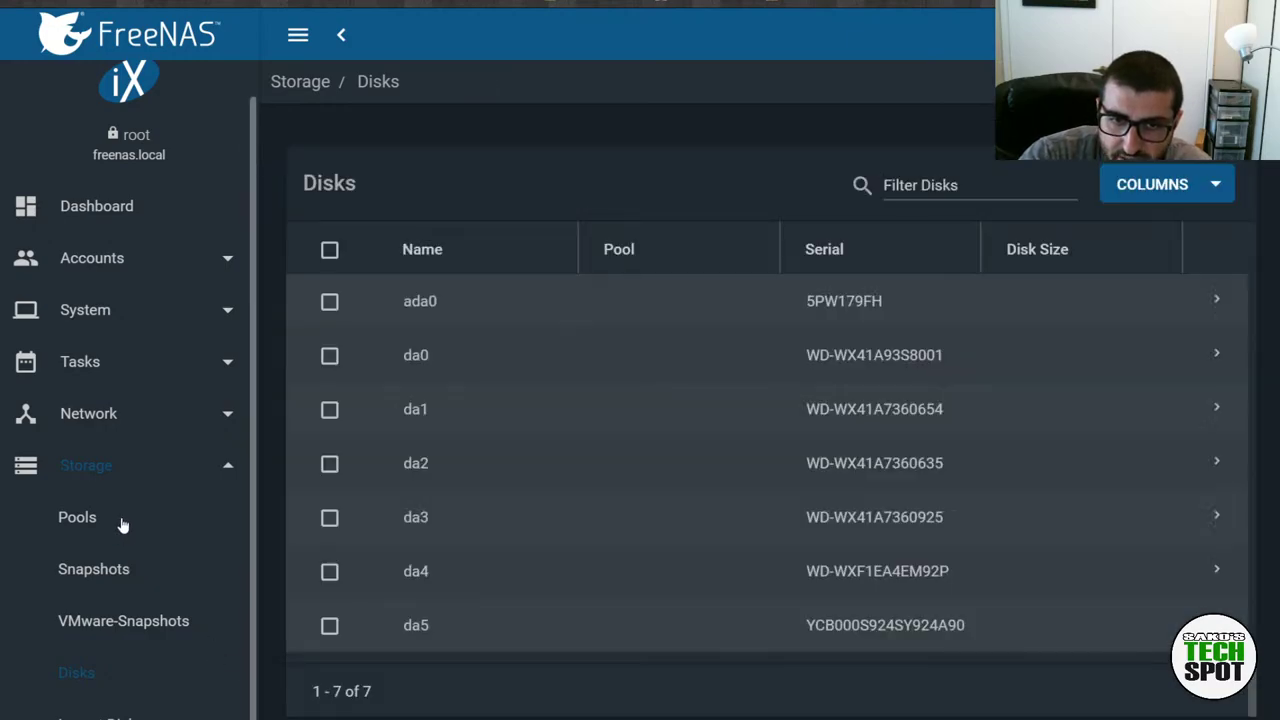
Open the storage pools page and review the Creating Pools section and its Pool Manager figure in the FreeNAS user guide
left_click(78, 517)
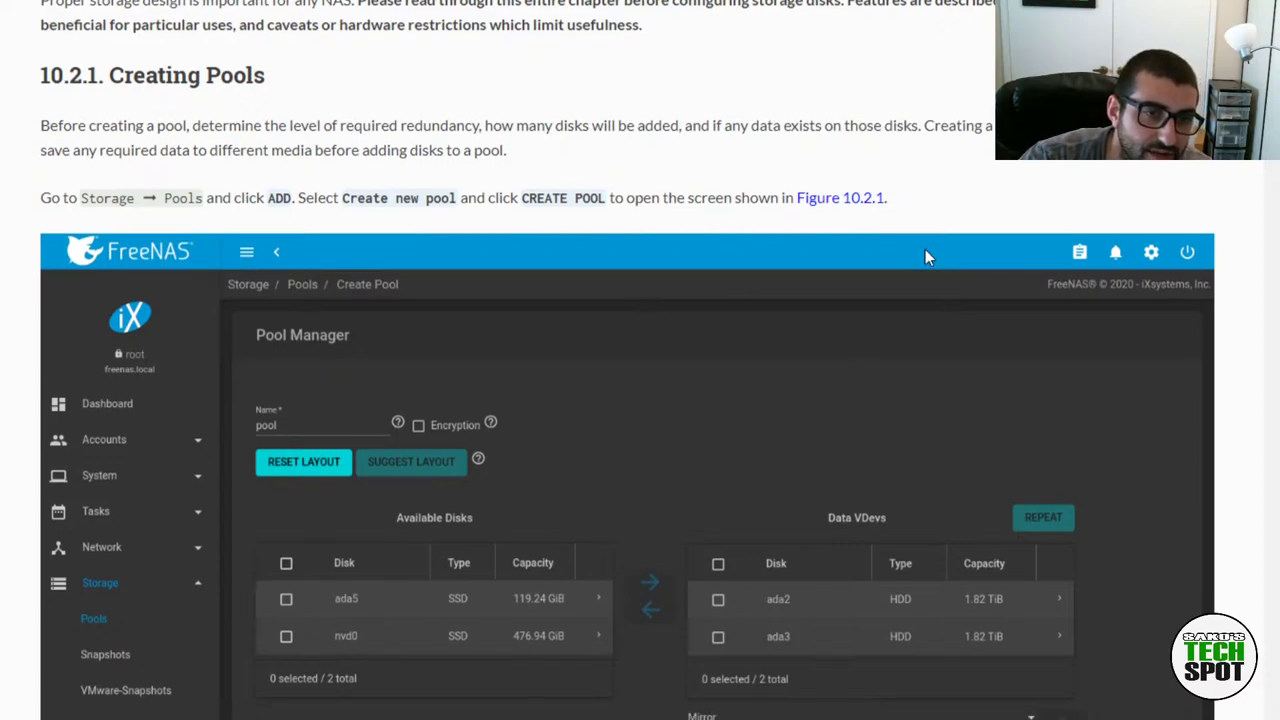
scroll(925, 249, "down", 1)
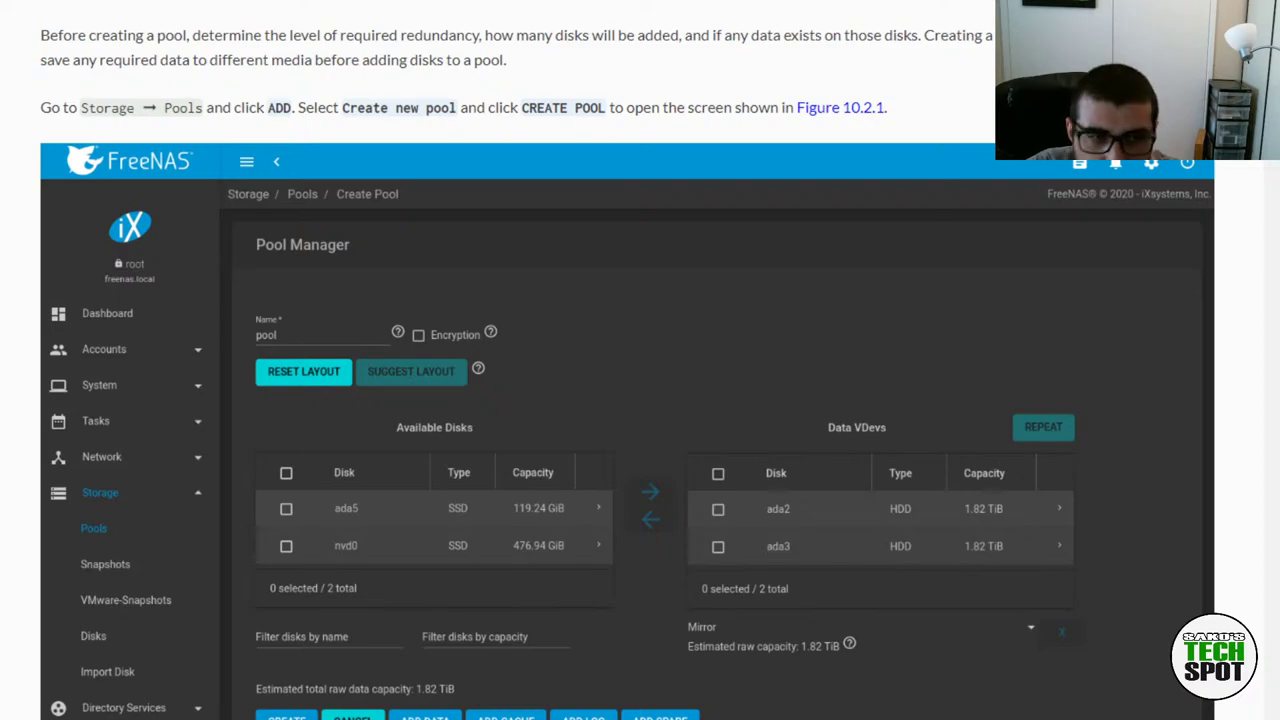
scroll(640, 400, "down", 3)
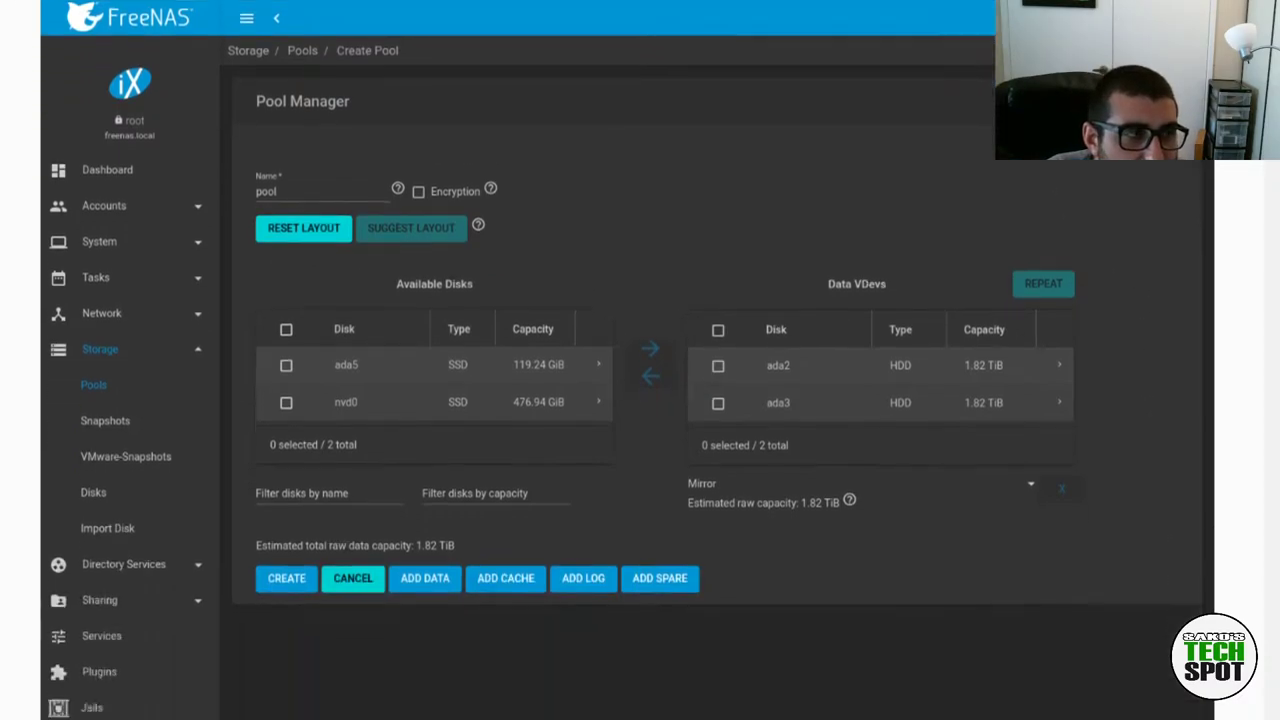
scroll(640, 400, "up", 3)
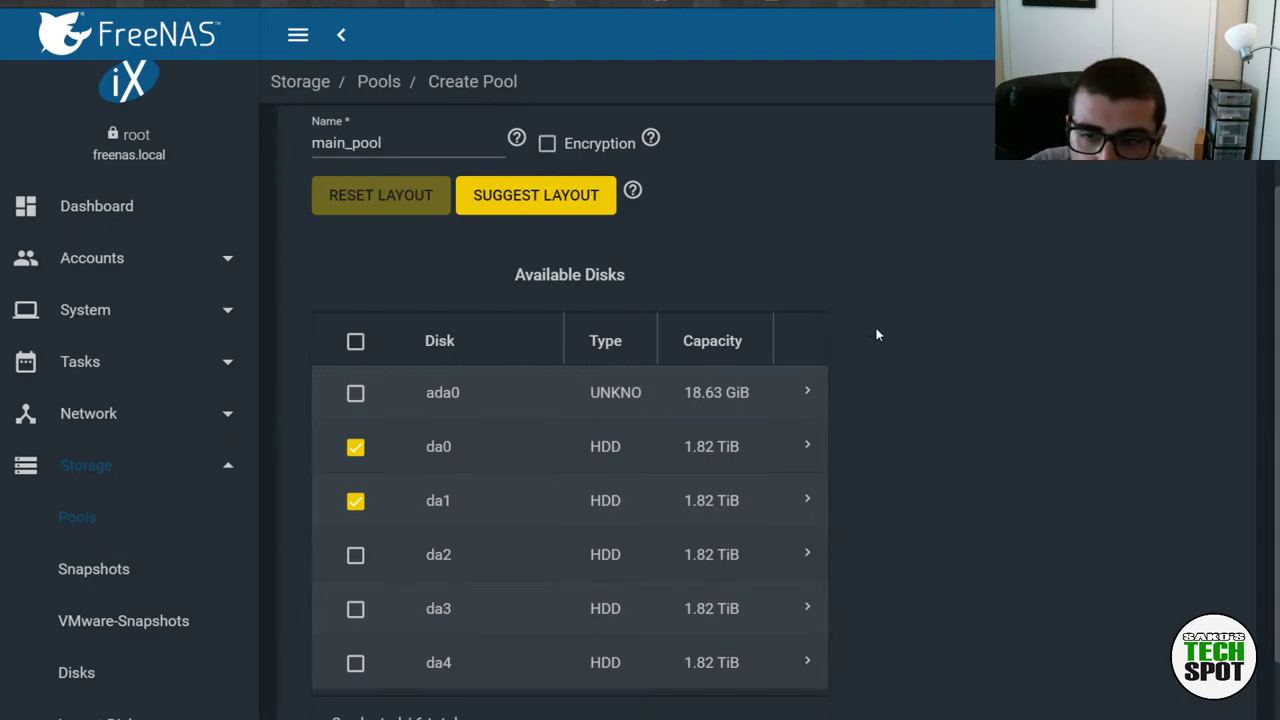
Review the pool name and the list of available disks in the Pool Manager
scroll(401, 280, "up", 2)
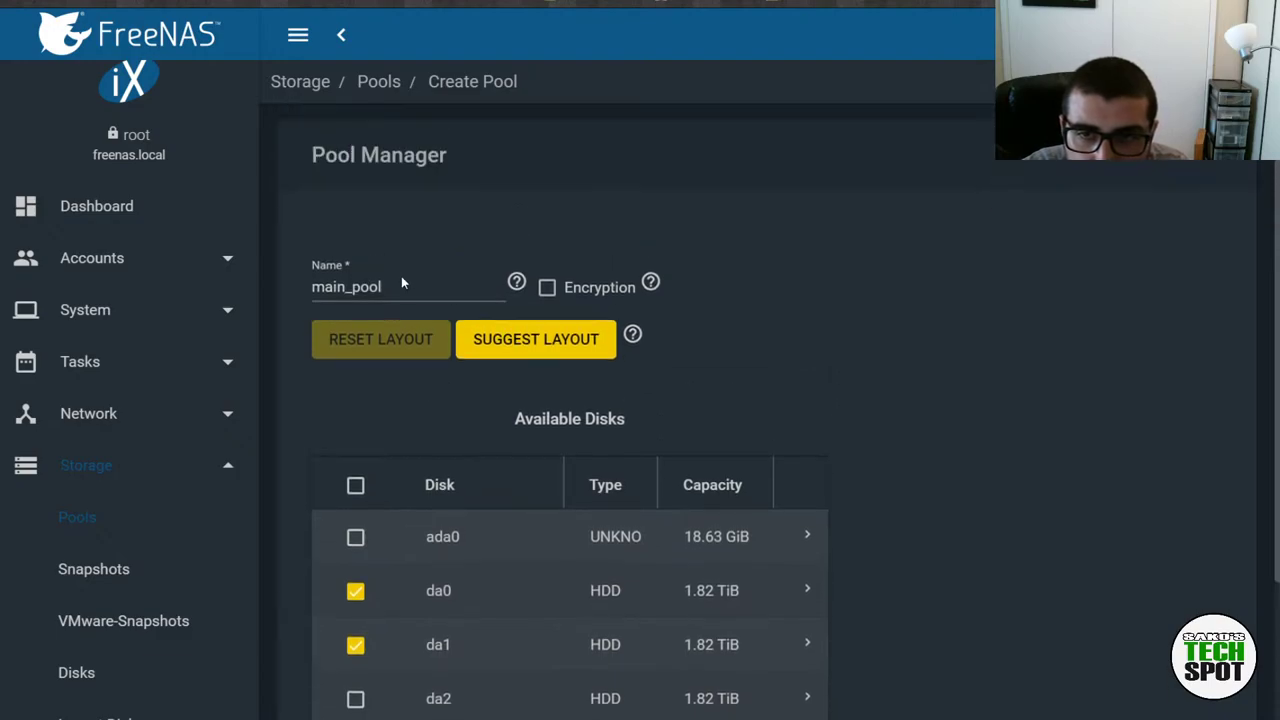
double_click(368, 283)
left_click(660, 256)
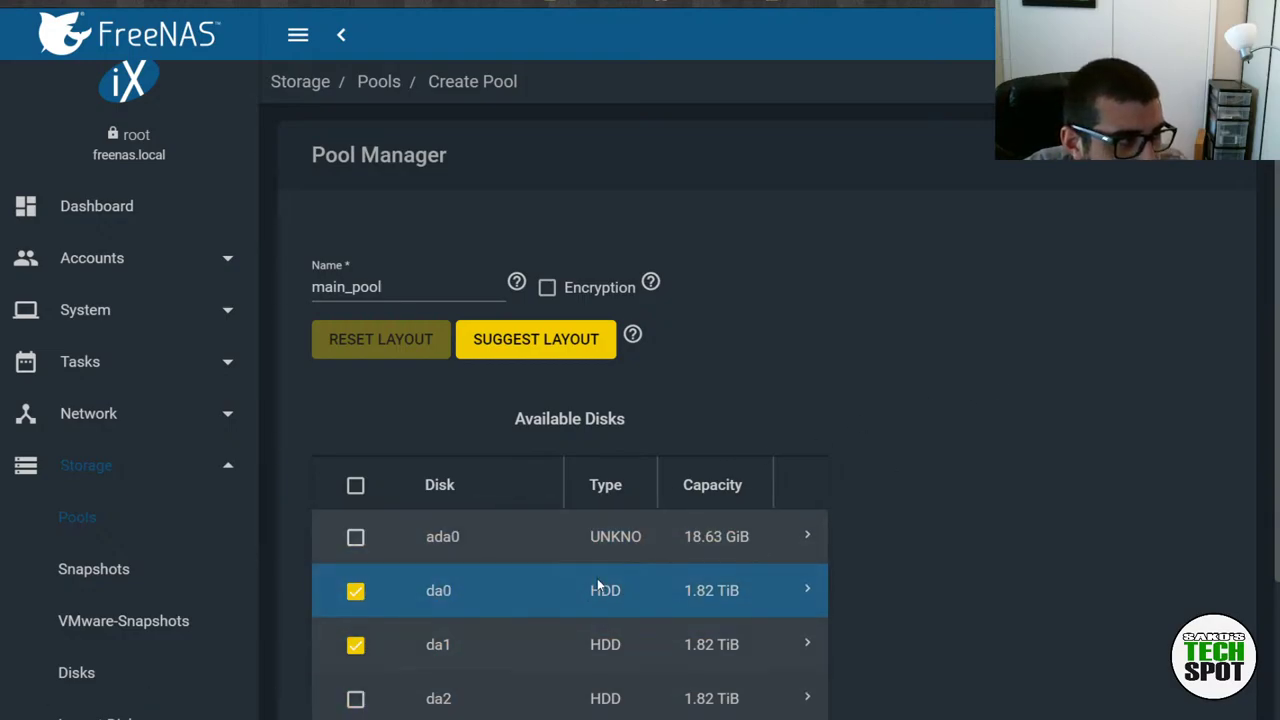
scroll(597, 585, "down", 2)
scroll(599, 601, "down", 1)
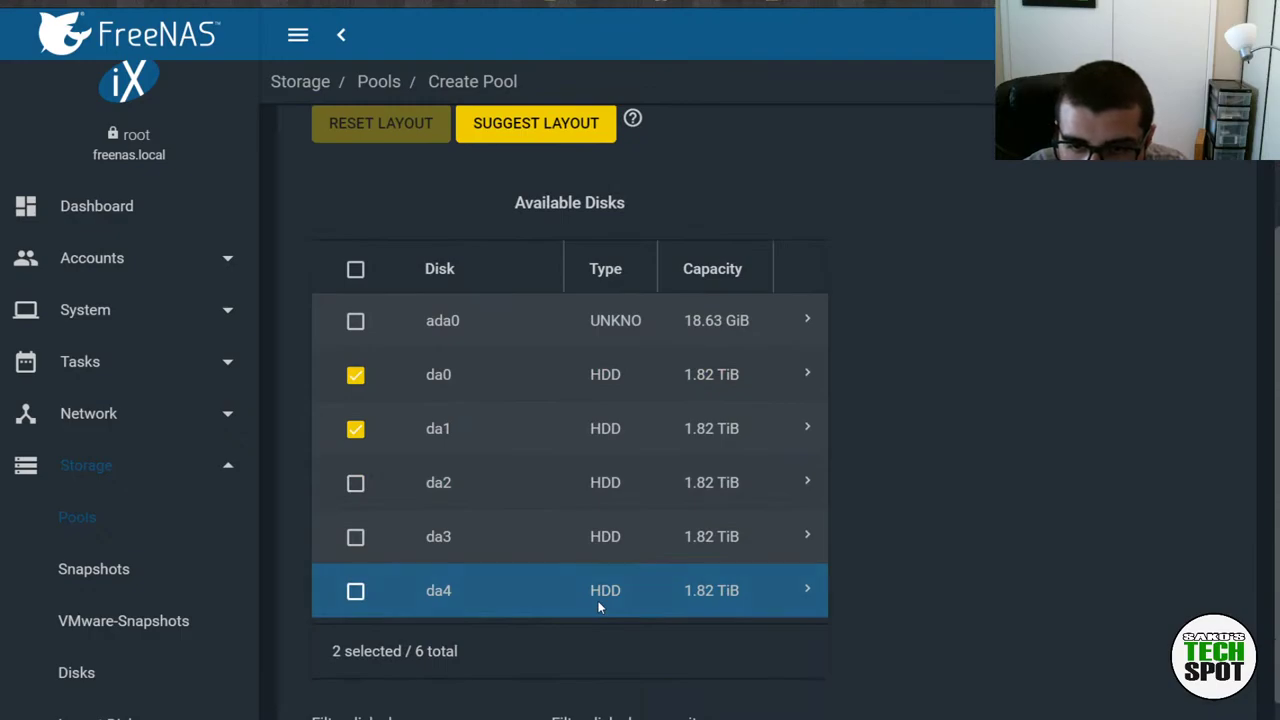
scroll(599, 606, "down", 2)
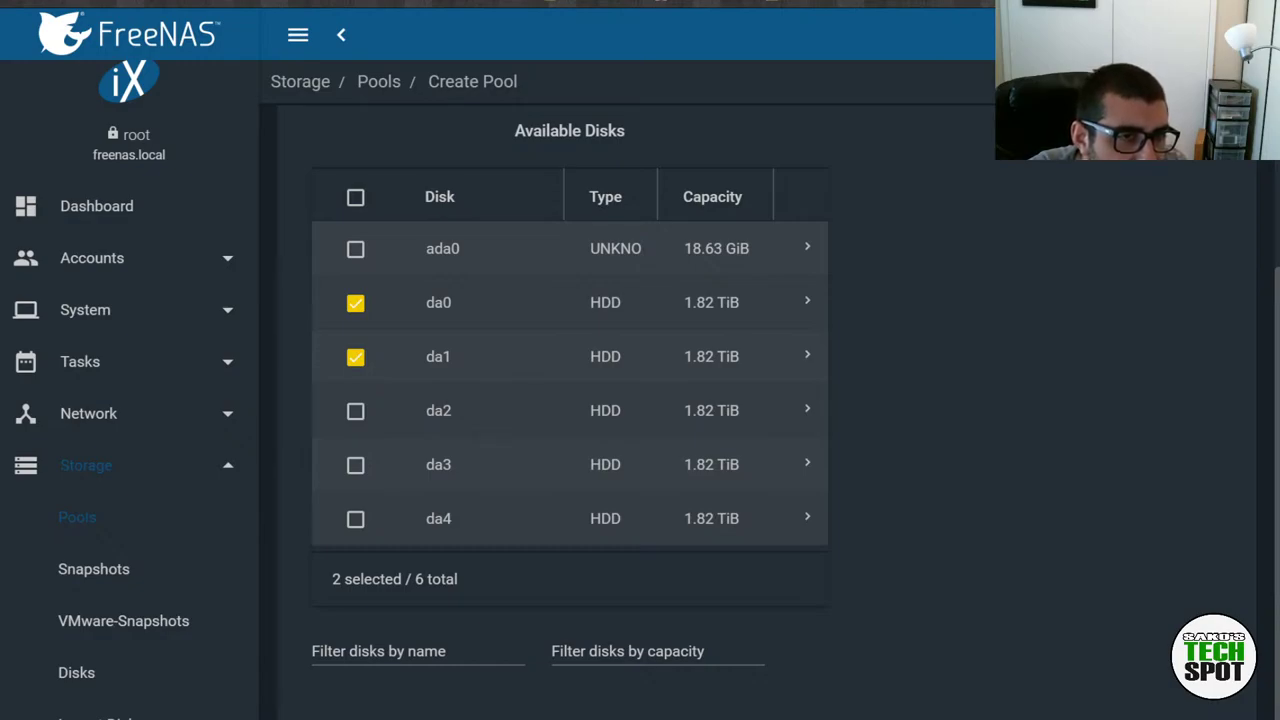
left_click(355, 411)
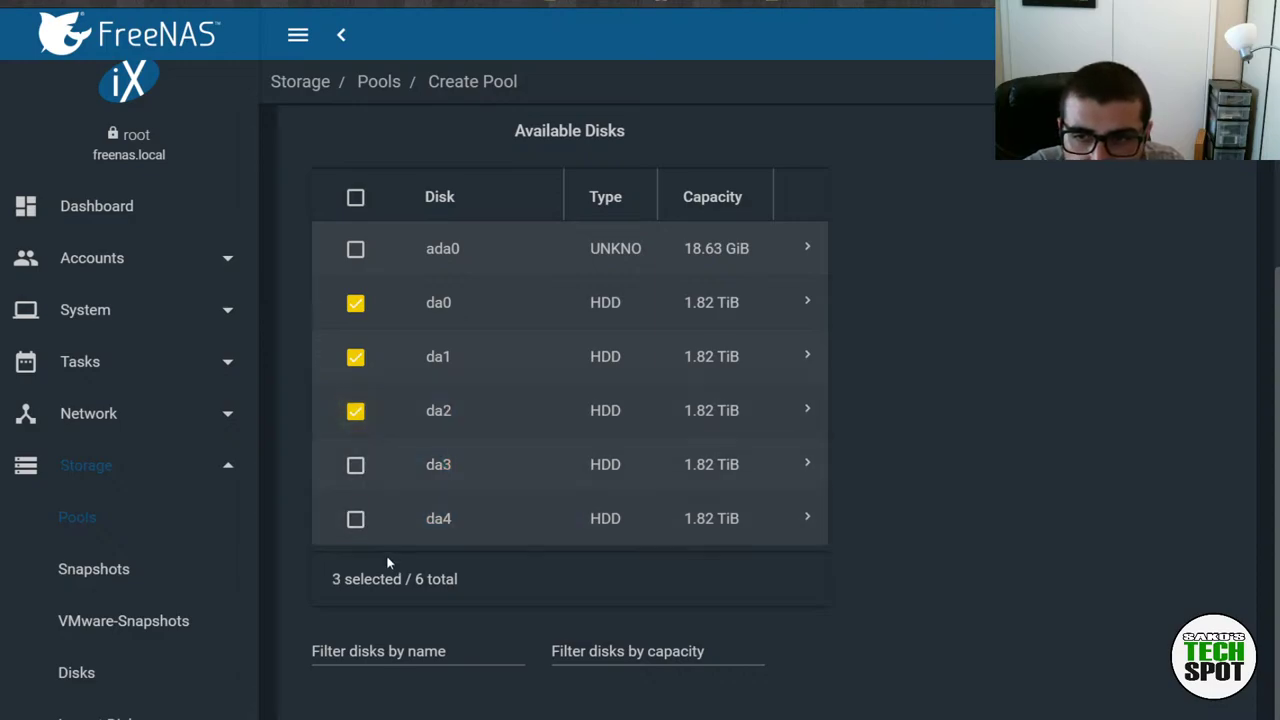
scroll(500, 500, "down", 1)
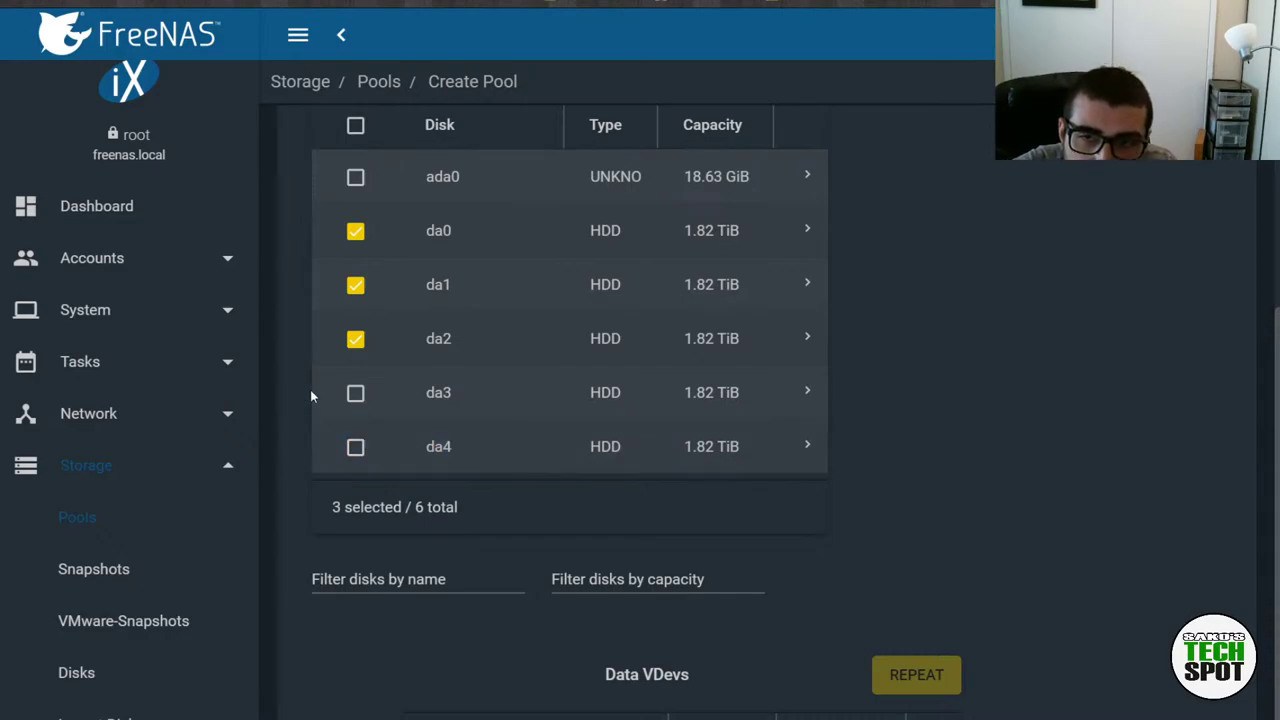
left_click(356, 339)
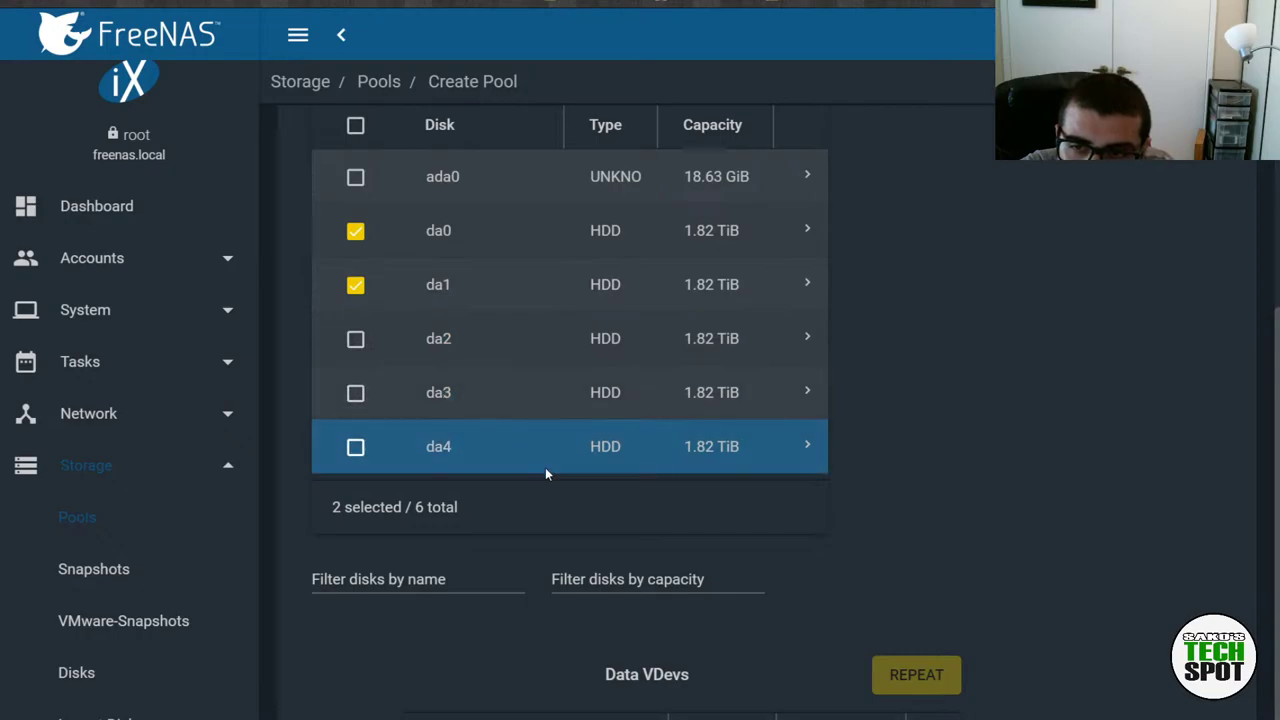
Add the selected available disks da0 and da1 to the Data VDevs of main_pool
scroll(540, 462, "down", 1)
scroll(536, 460, "up", 4)
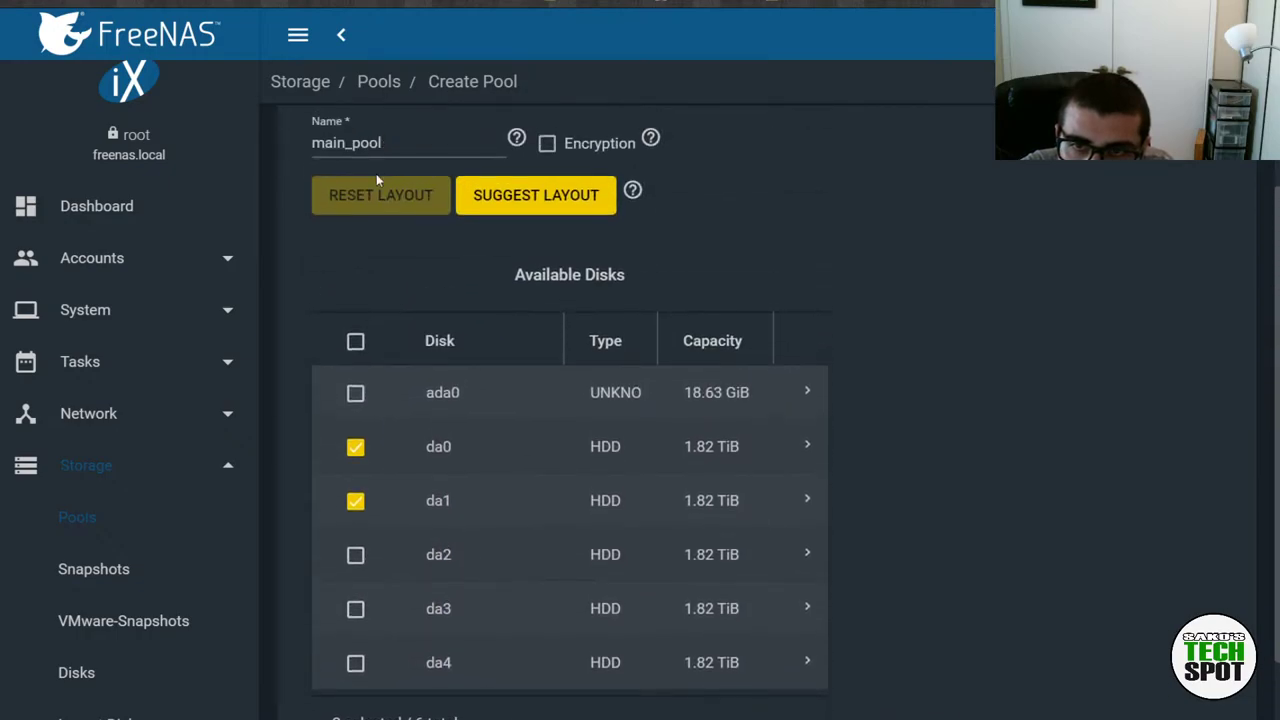
scroll(572, 446, "down", 1)
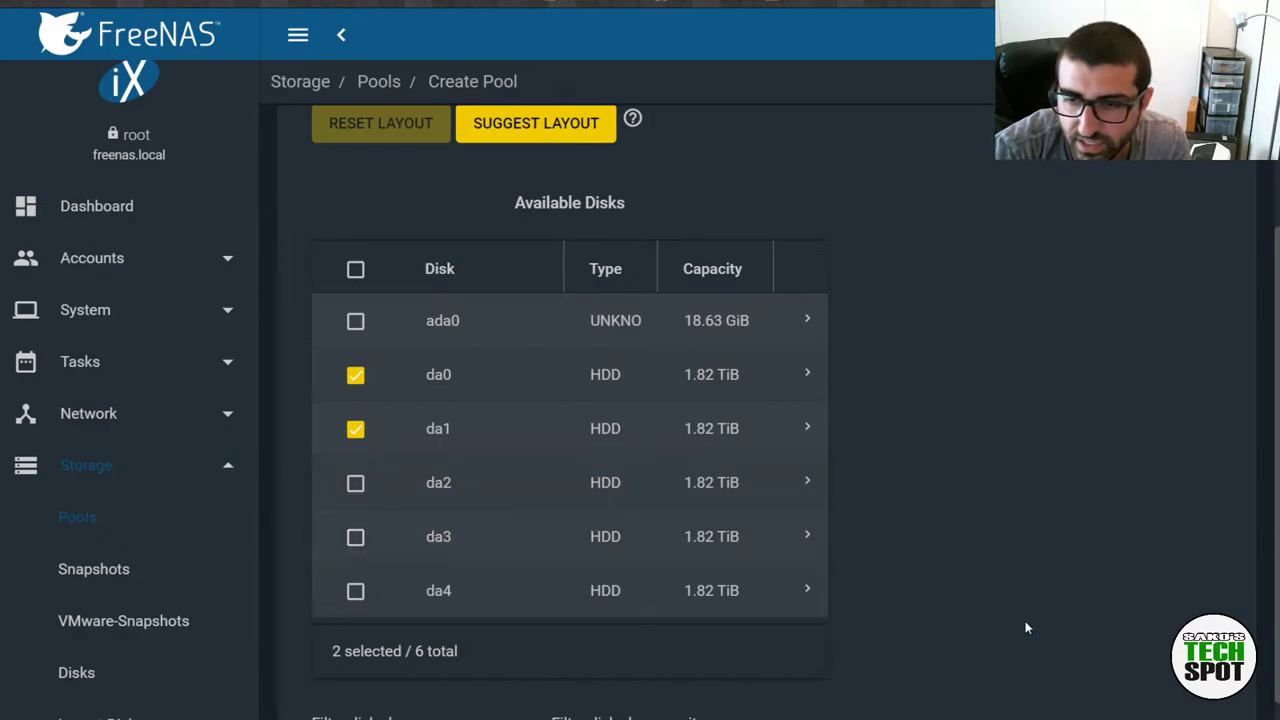
scroll(950, 581, "up", 2)
scroll(952, 587, "down", 5)
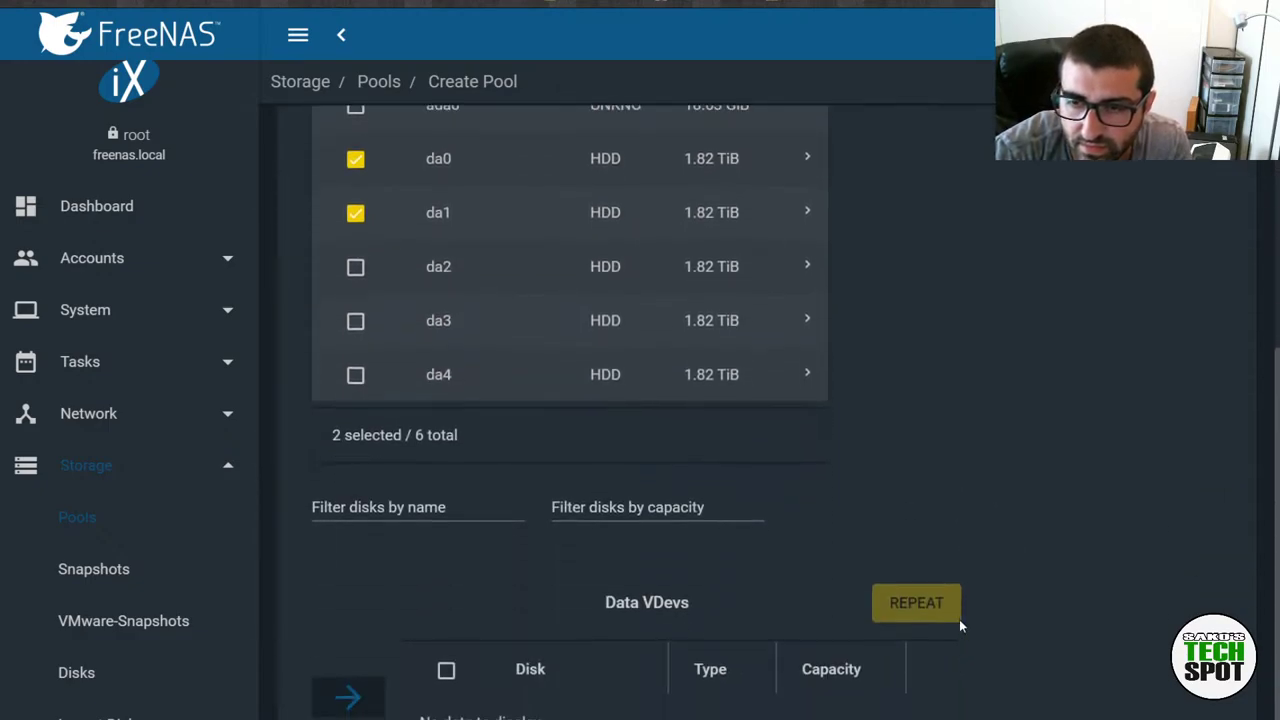
scroll(960, 626, "down", 1)
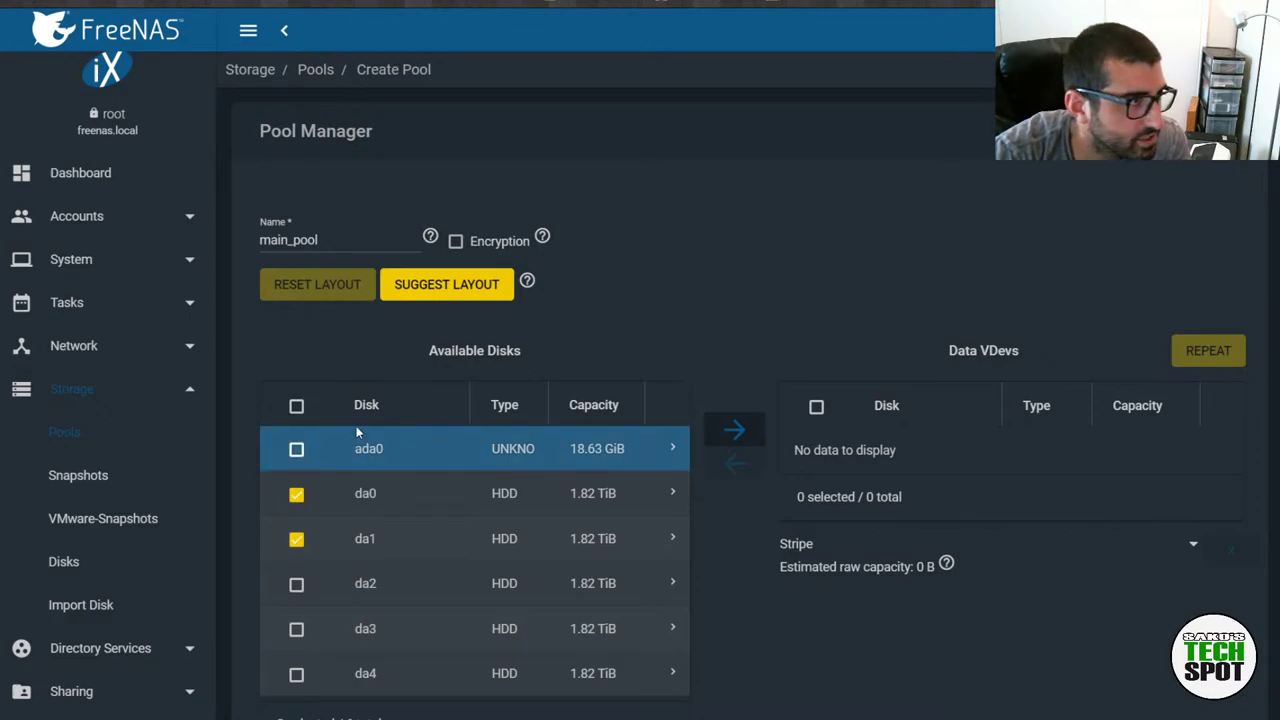
left_click(730, 431)
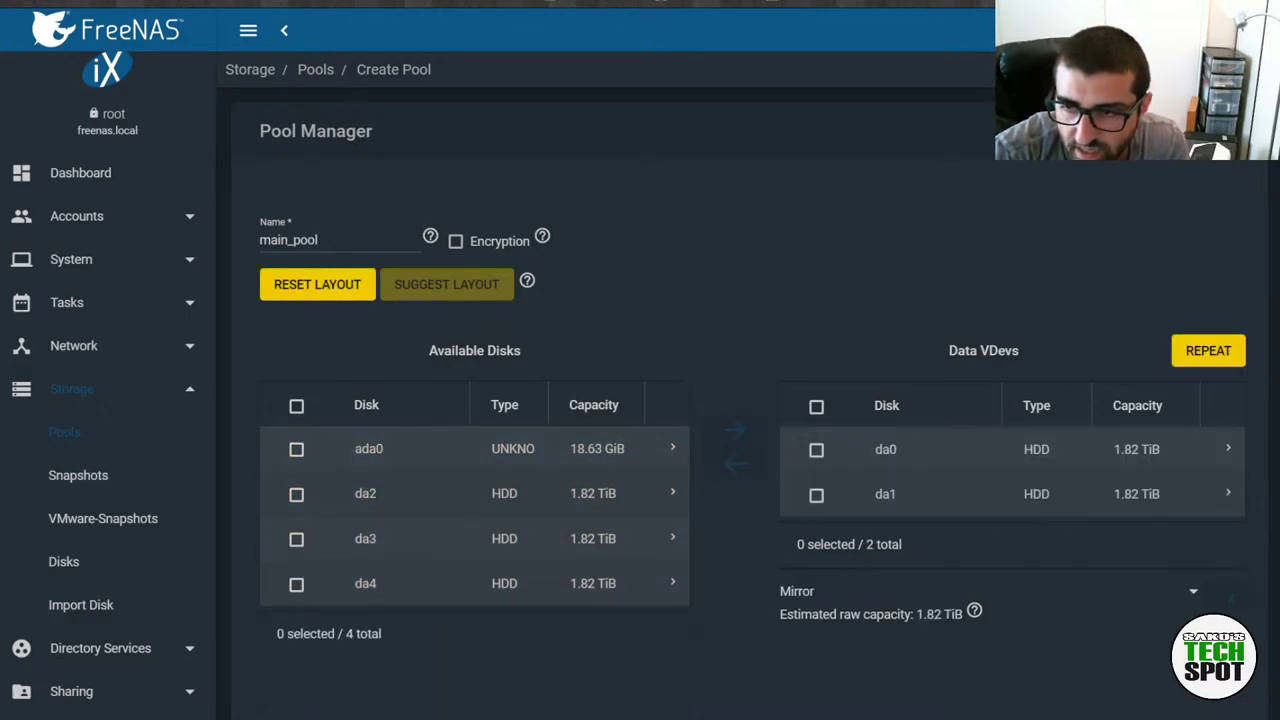
Check the estimated raw capacity of the mirror layout and the disks da0 and da1 it contains
left_click_drag(839, 614, 962, 614)
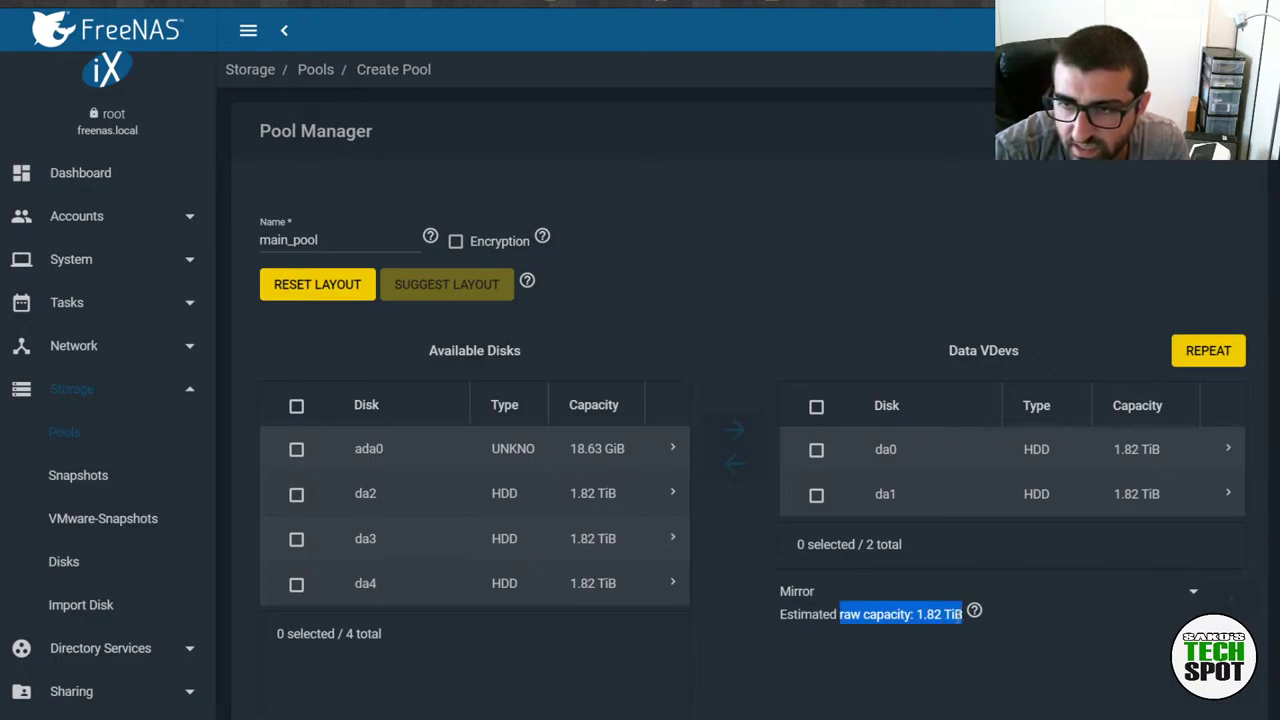
left_click(936, 660)
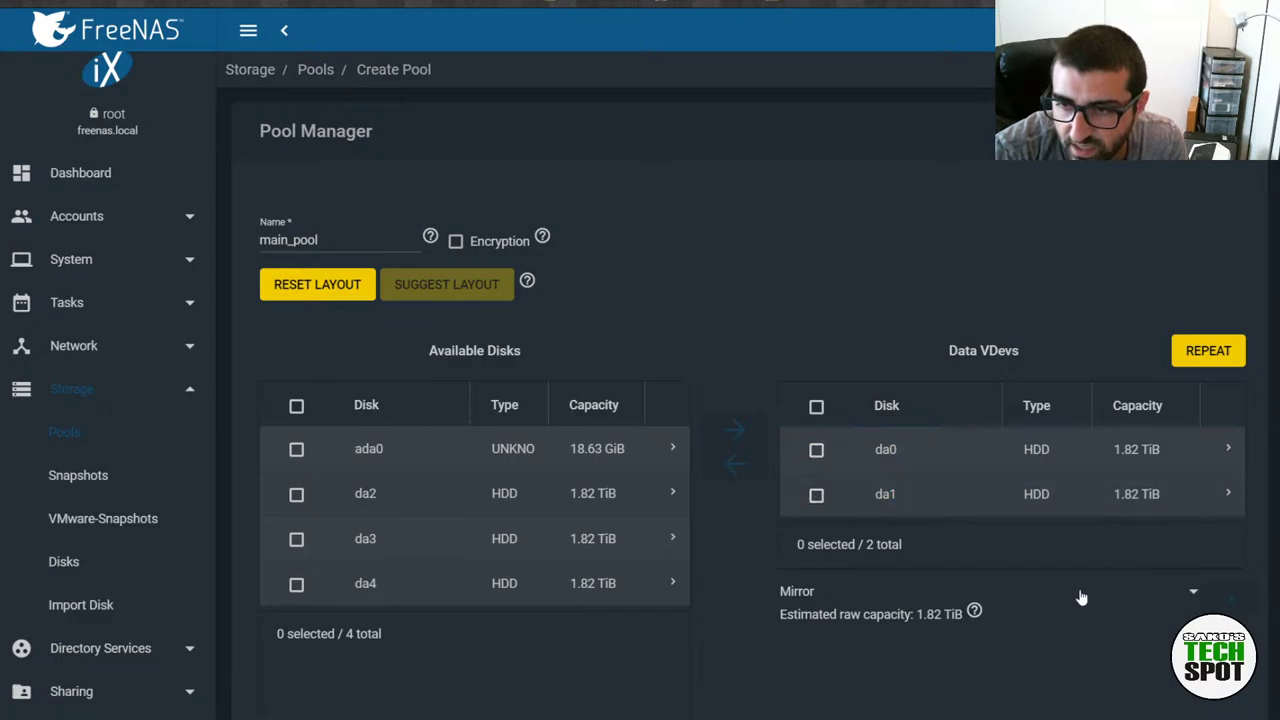
left_click(816, 451)
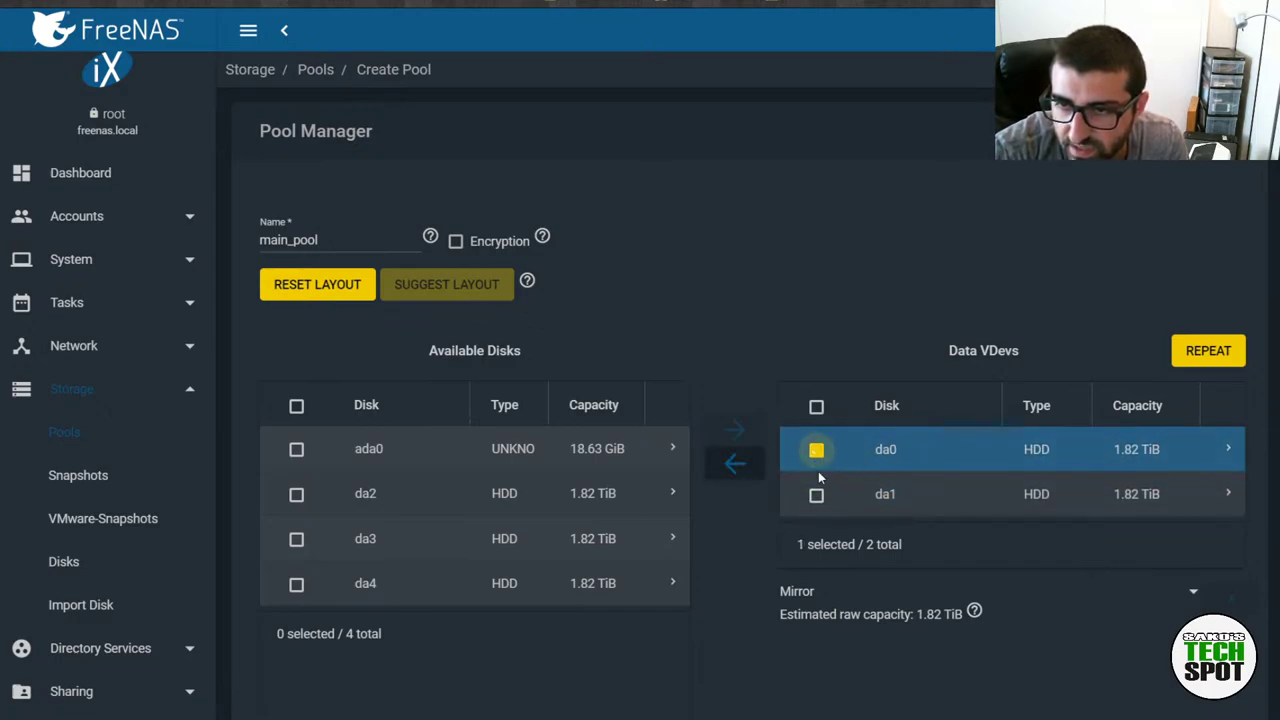
left_click(816, 496)
left_click(816, 496)
left_click(816, 451)
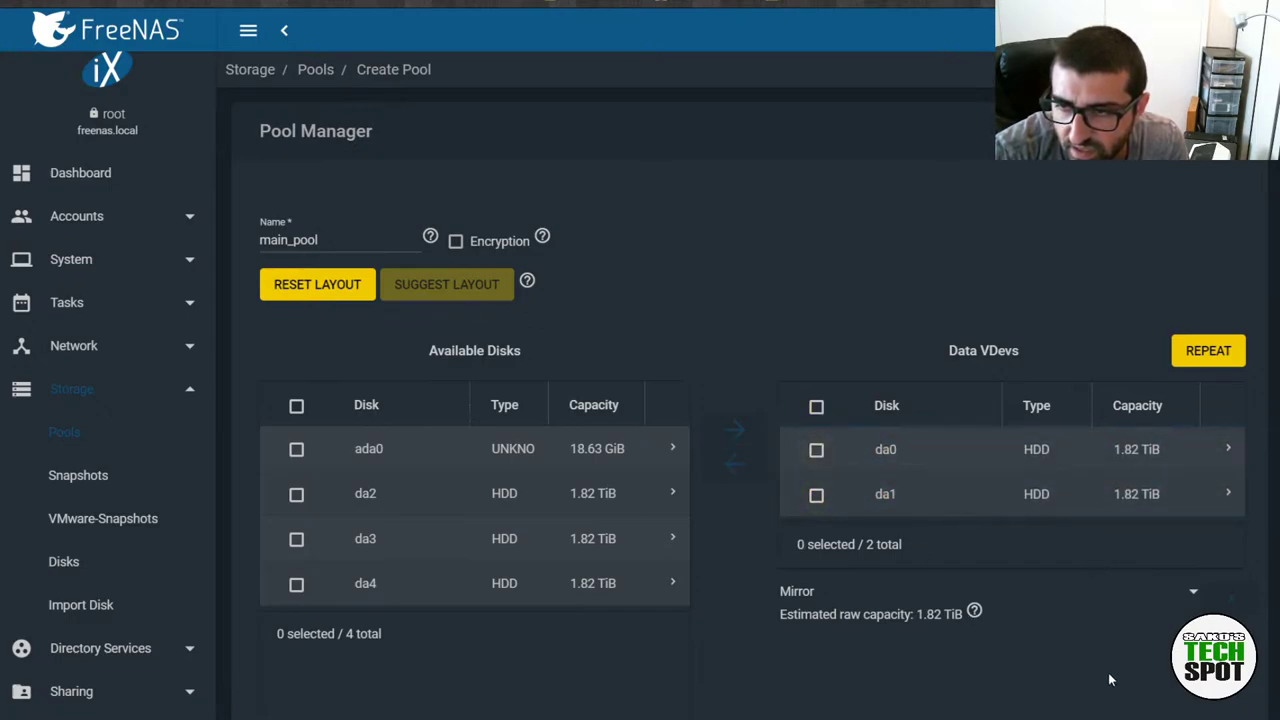
Change the layout of the data VDev containing da0 and da1 to Stripe
left_click(1172, 592)
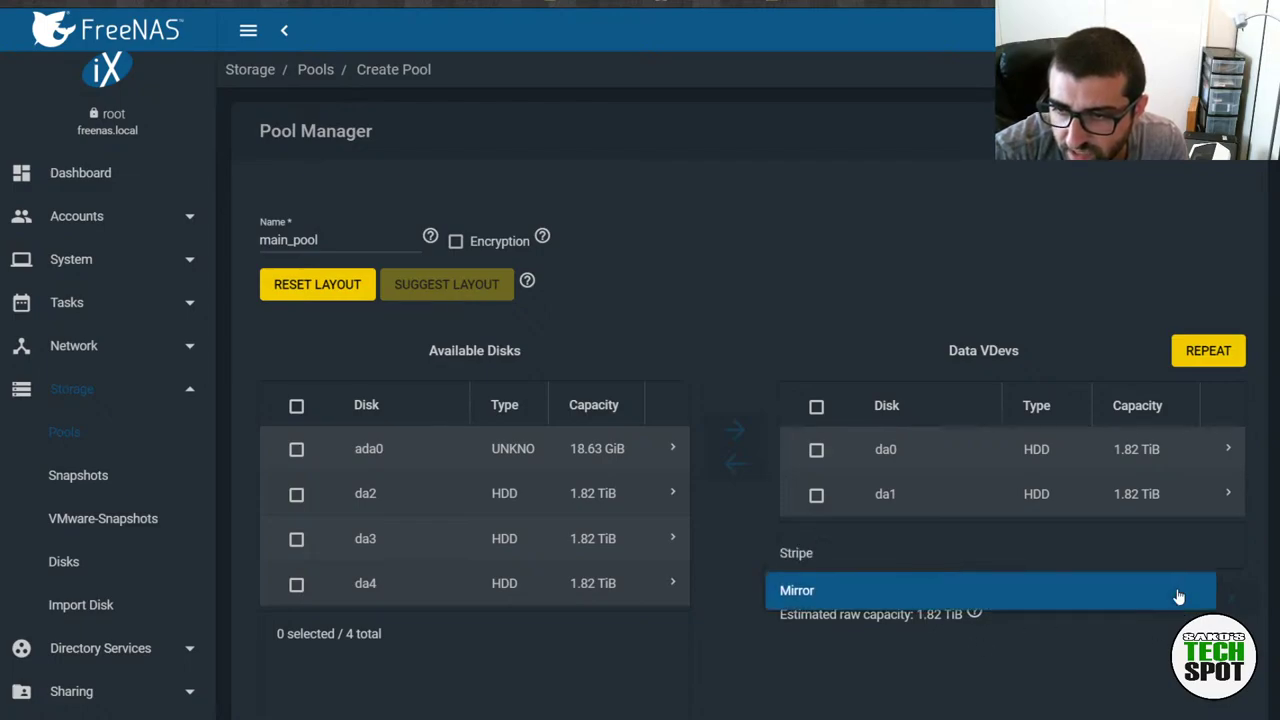
left_click(1150, 551)
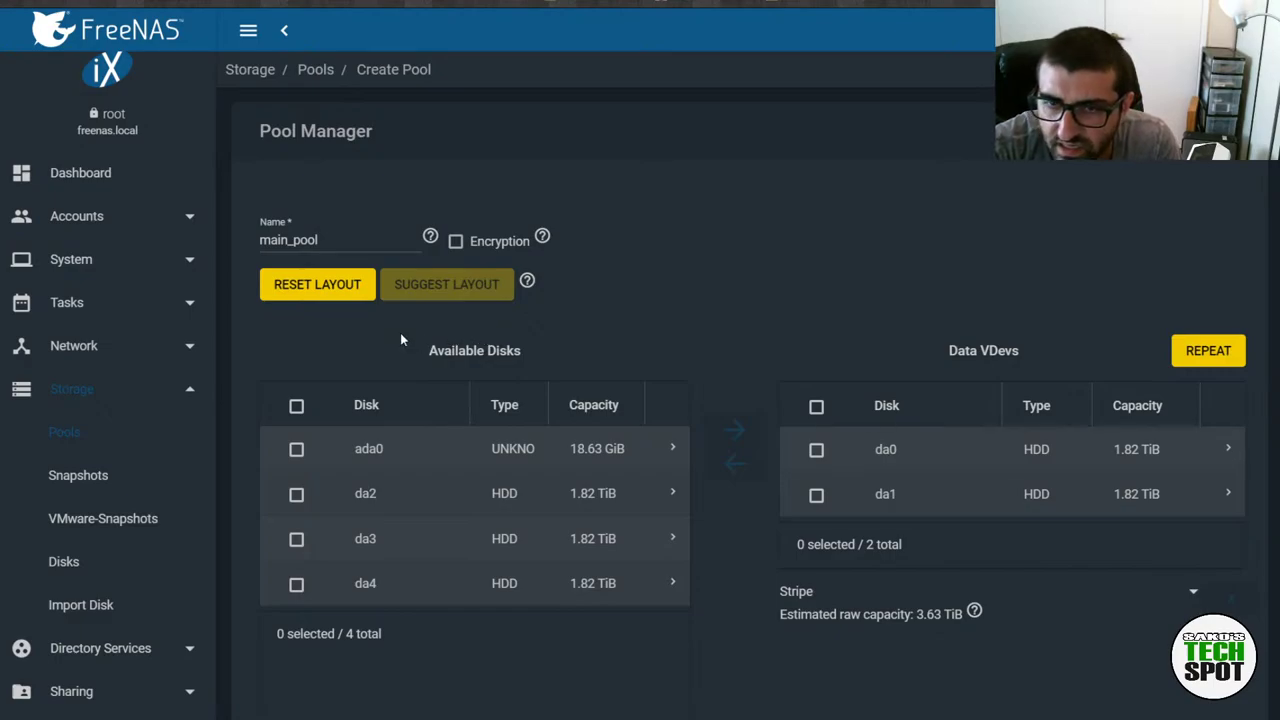
Reset the disk layout of main_pool and apply the suggested layout, keeping Raid-z2 for the data VDev with da0 to da4
left_click(320, 287)
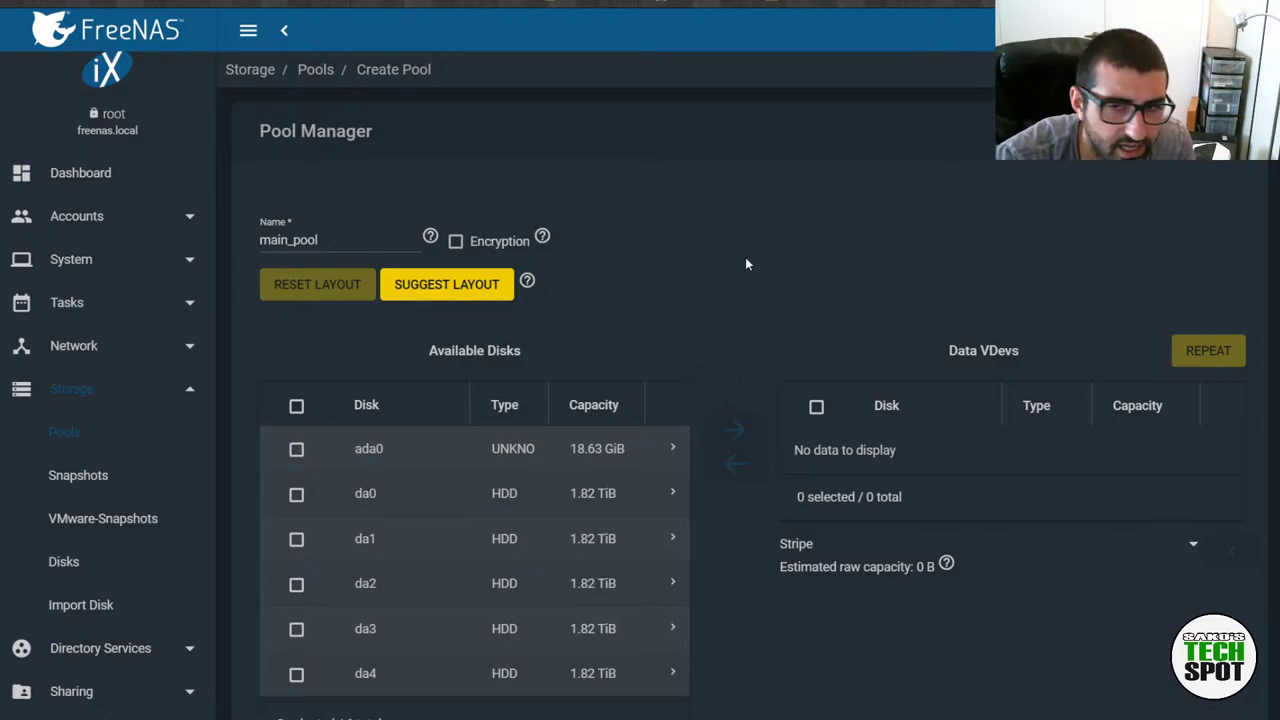
left_click(490, 288)
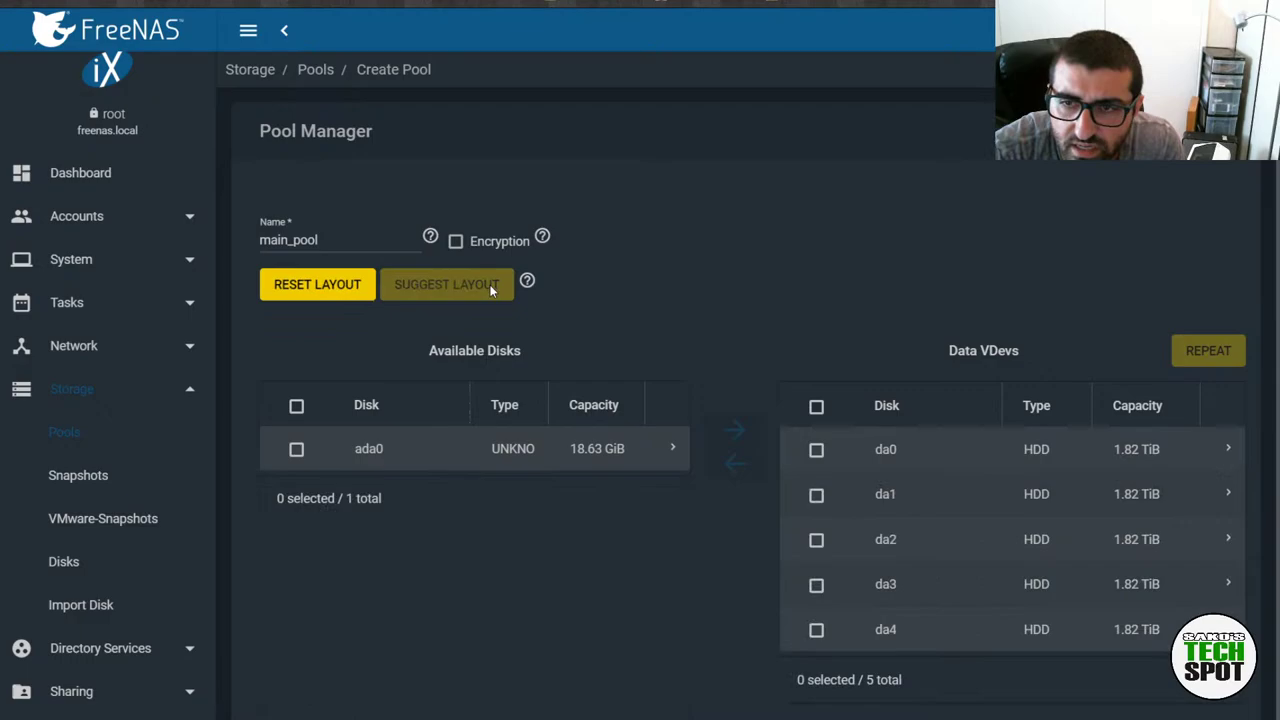
left_click(503, 440)
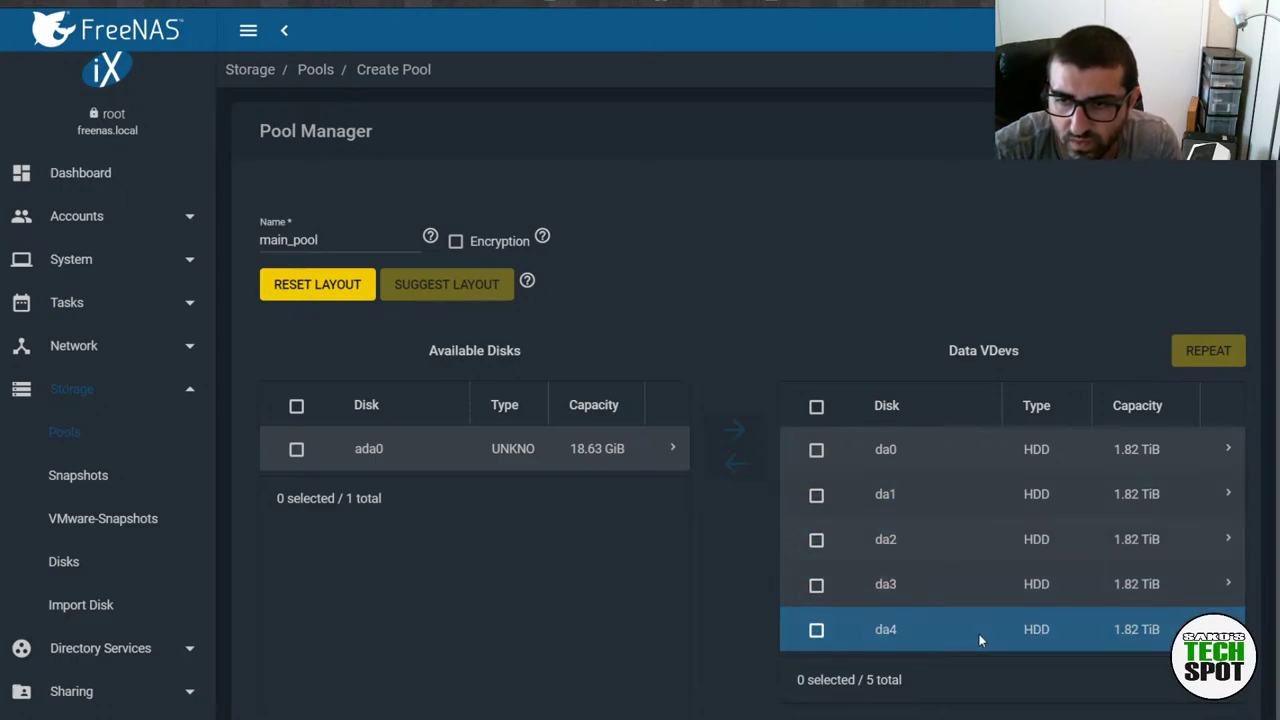
left_click(990, 714)
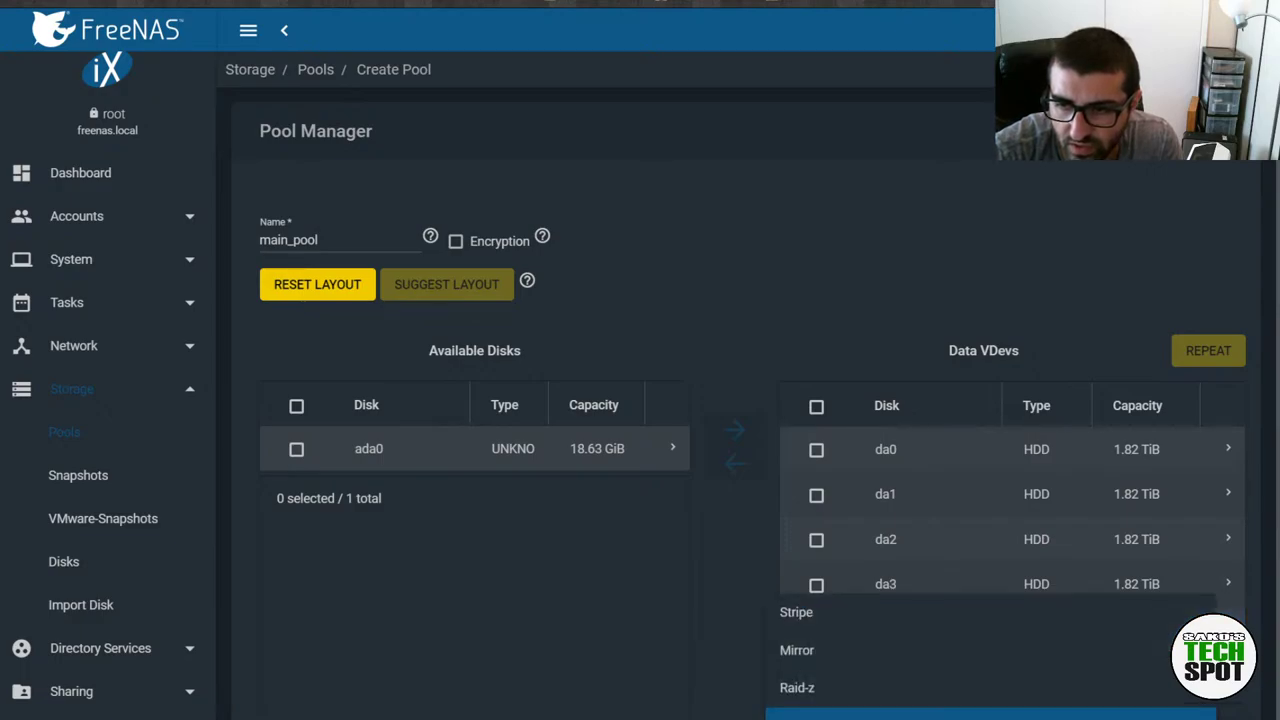
key("Escape")
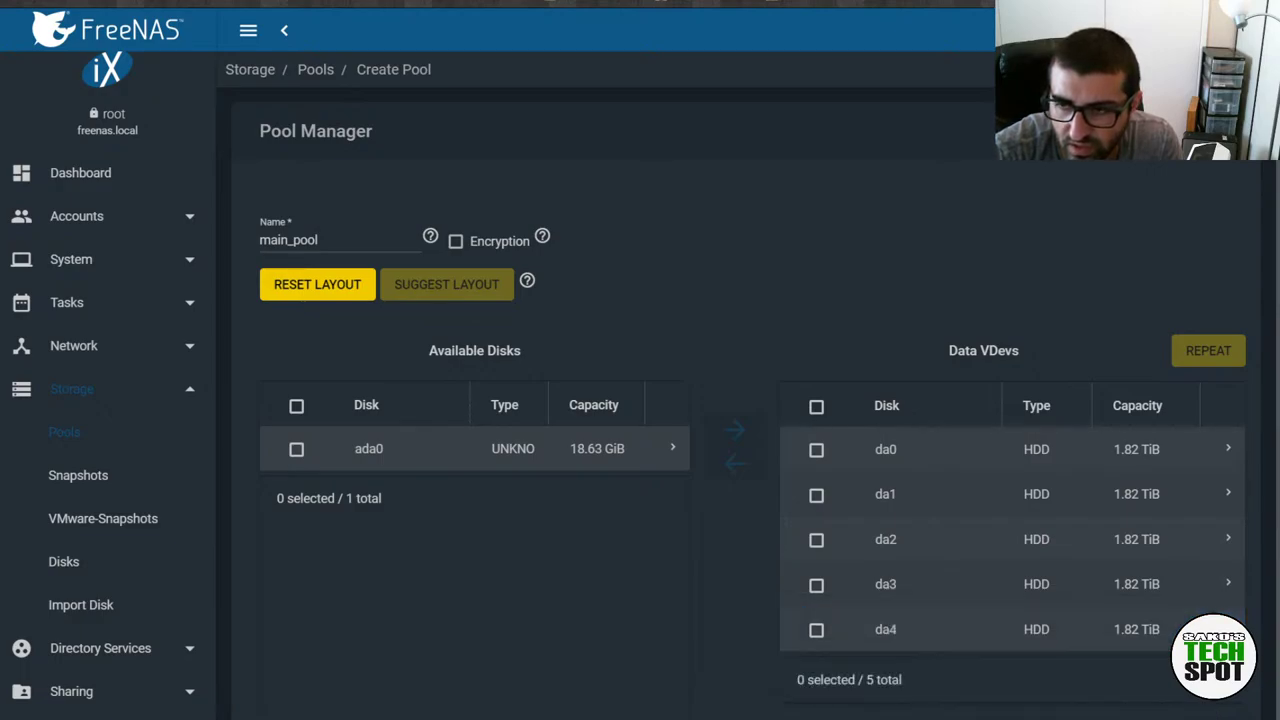
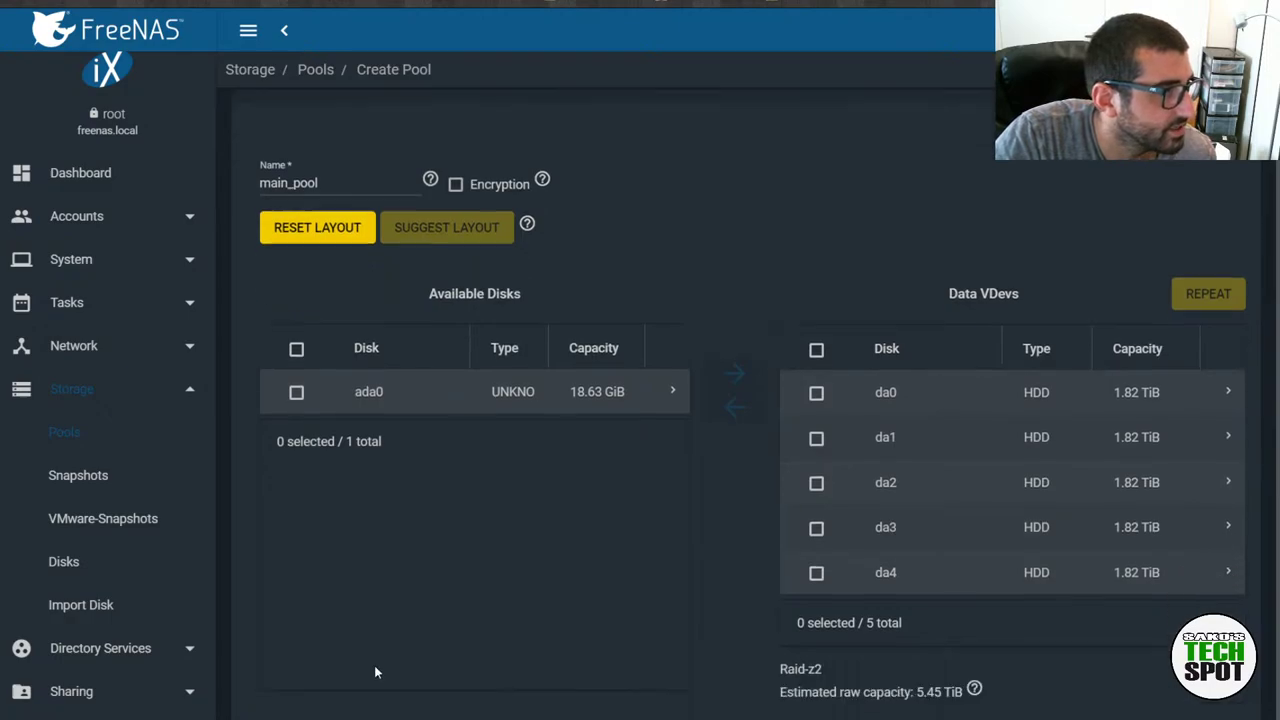
Create main_pool as a Raid-z2 pool from disks da0 to da4, confirming that the contents of the added disks are erased
scroll(374, 670, "down", 1)
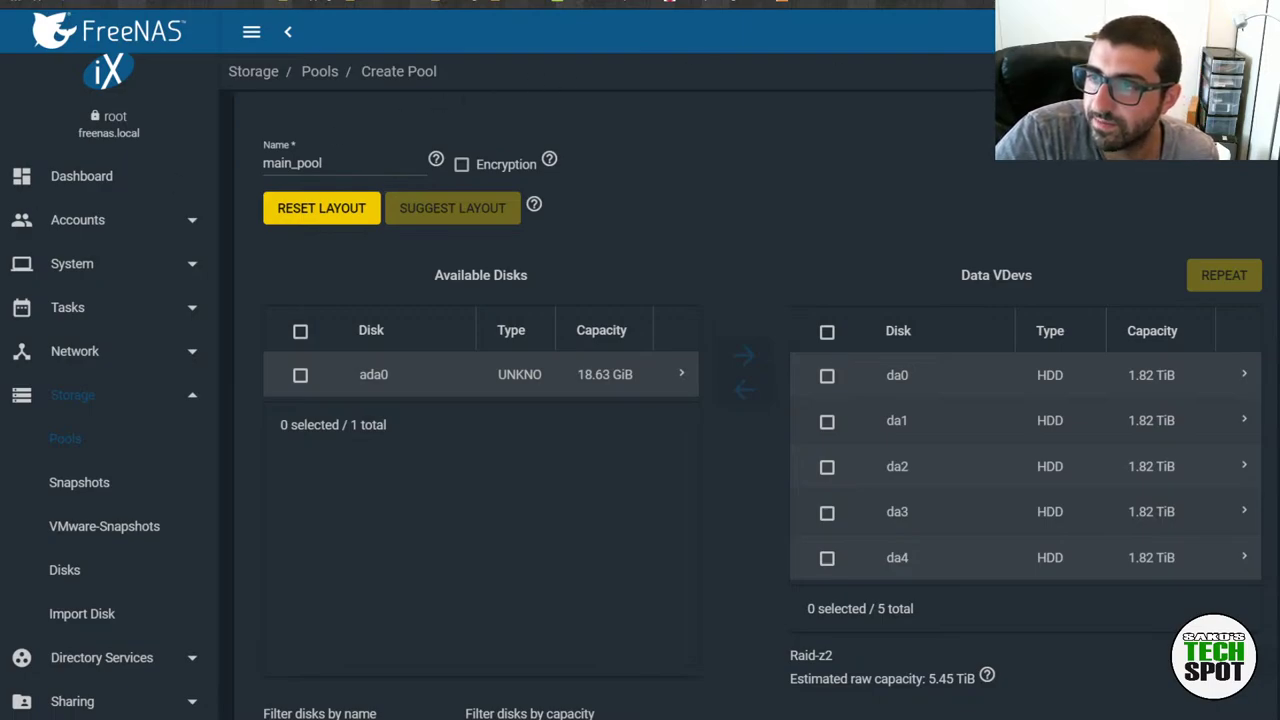
key("ctrl+minus")
key("ctrl+minus")
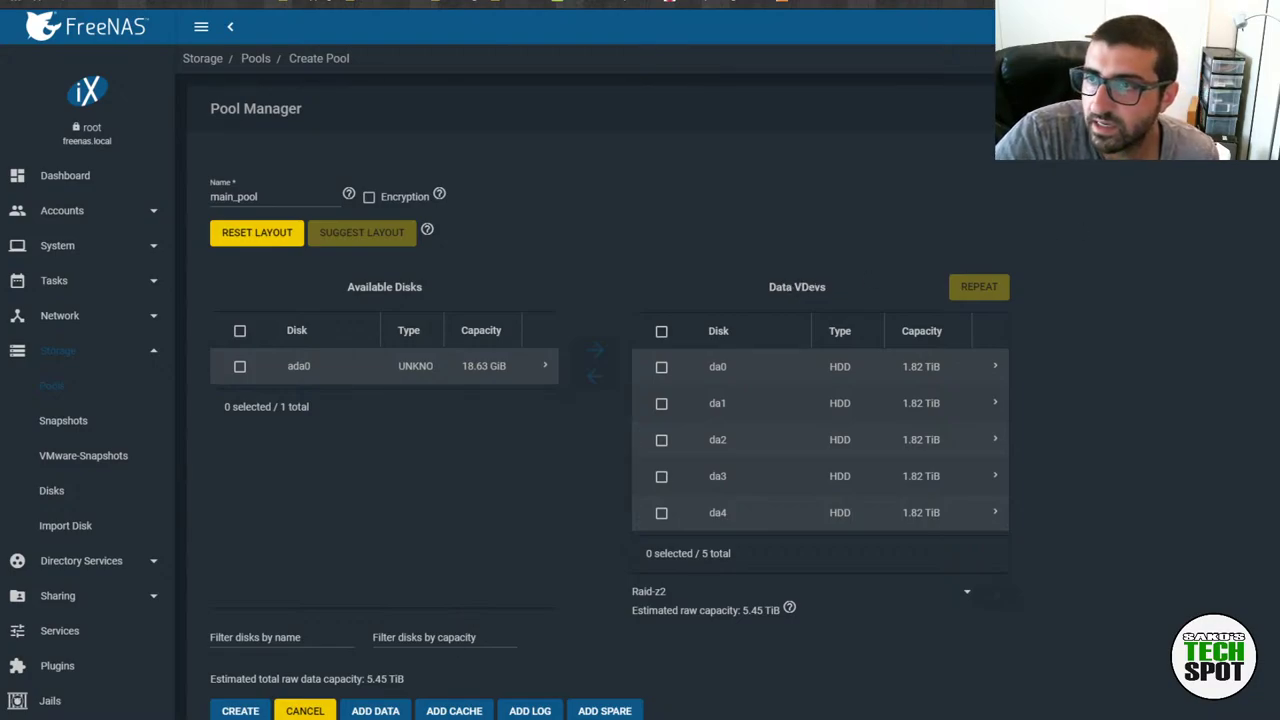
key("ctrl+plus")
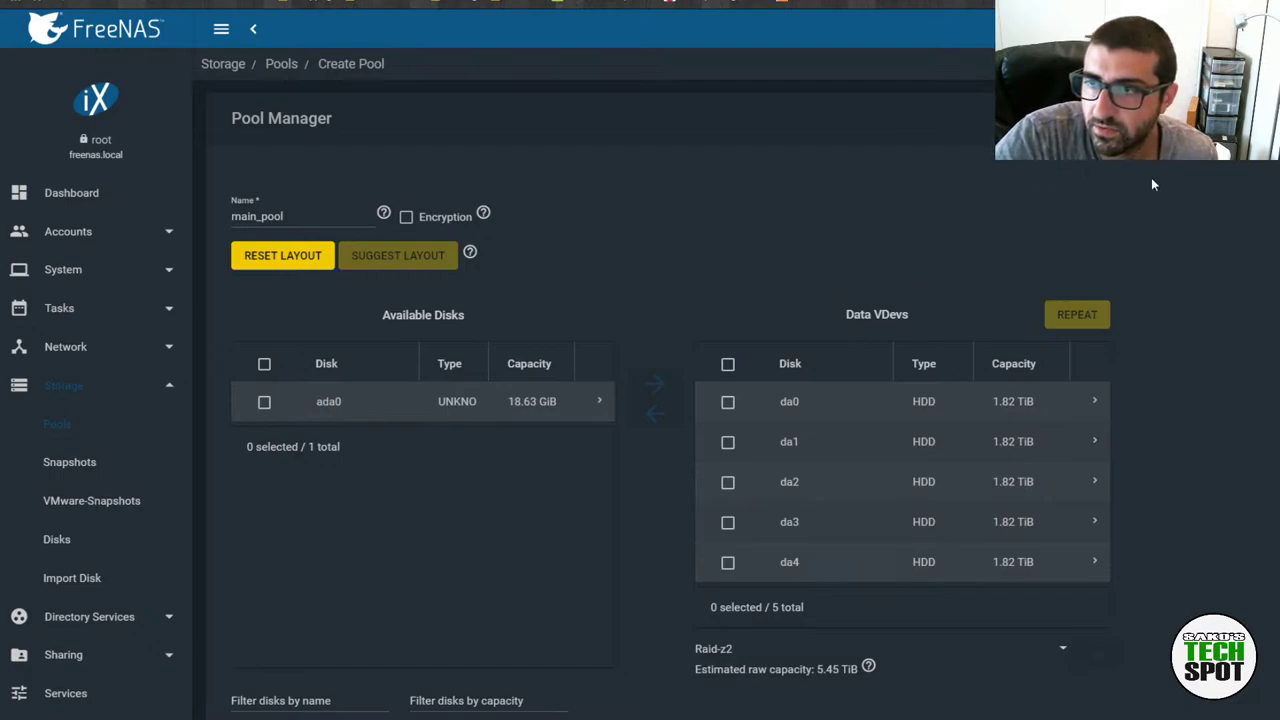
key("ctrl+minus")
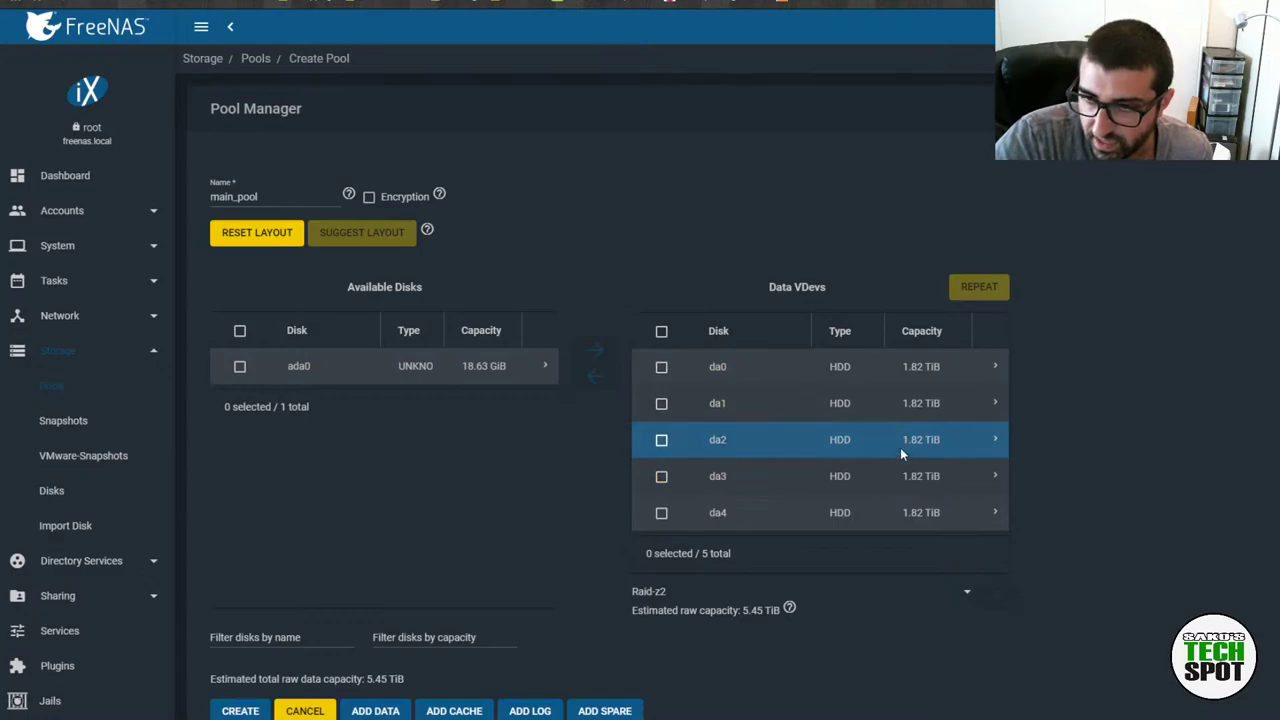
left_click(240, 710)
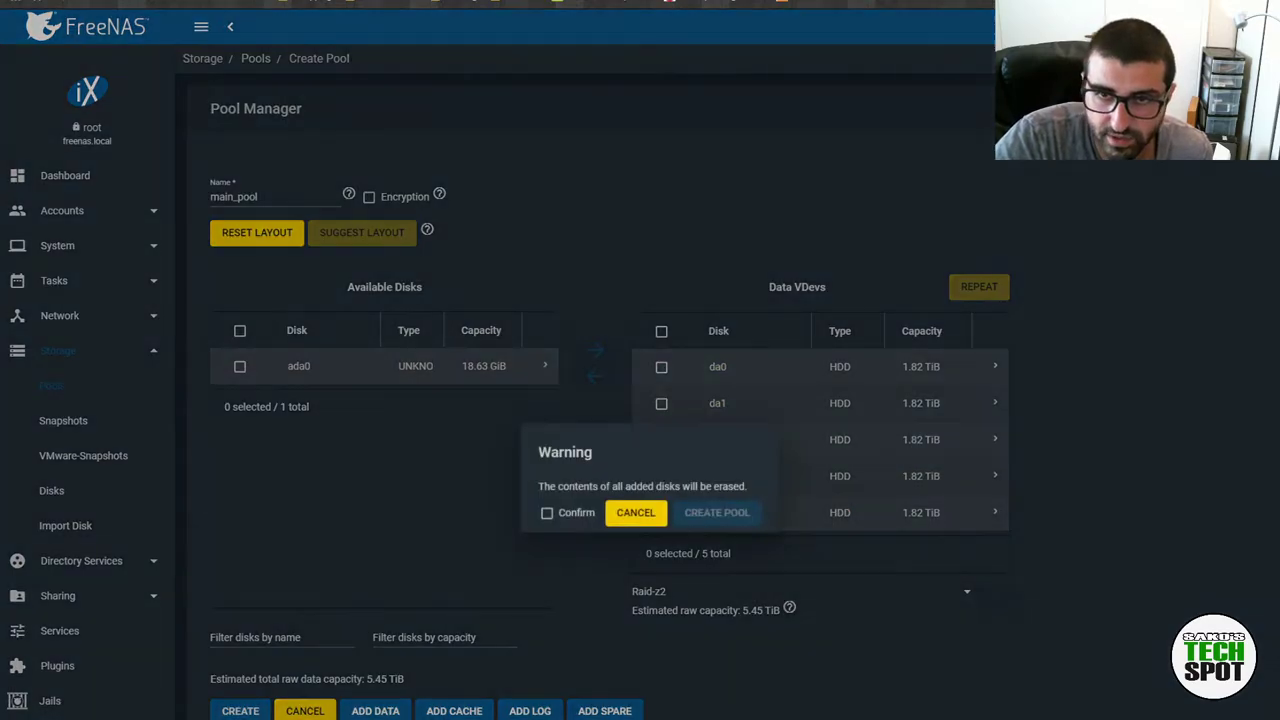
left_click(576, 512)
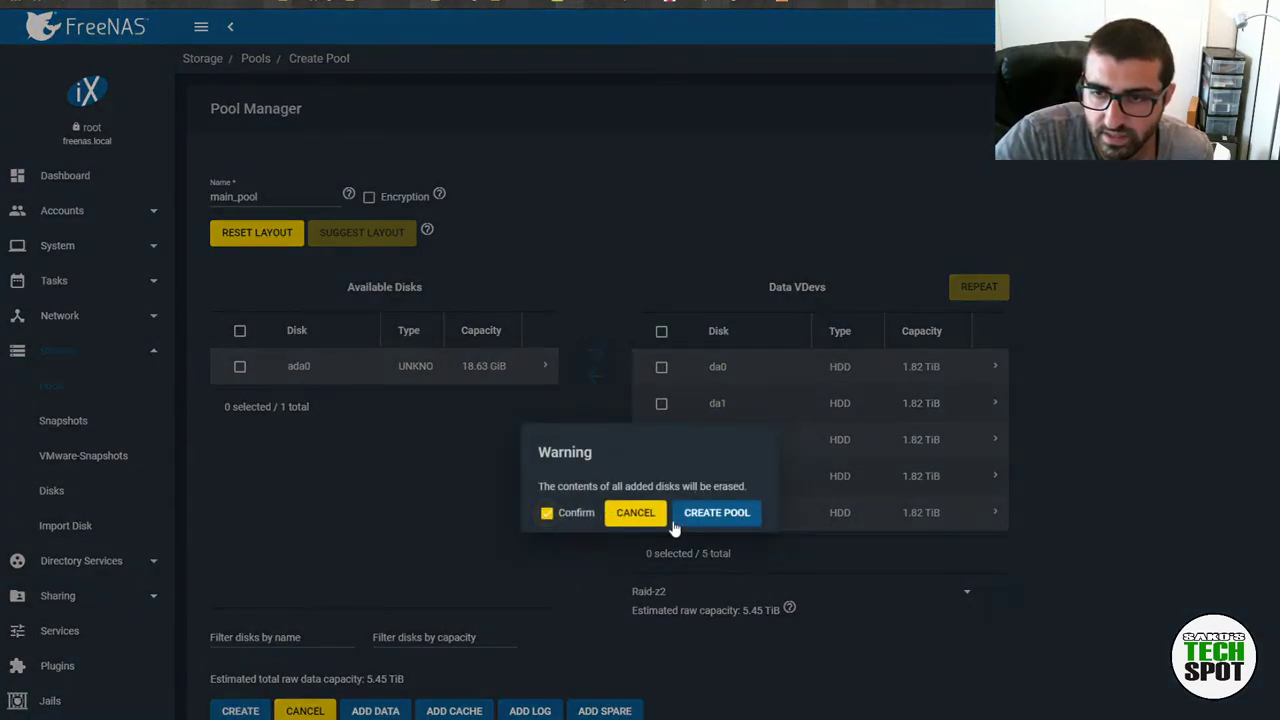
left_click(716, 514)
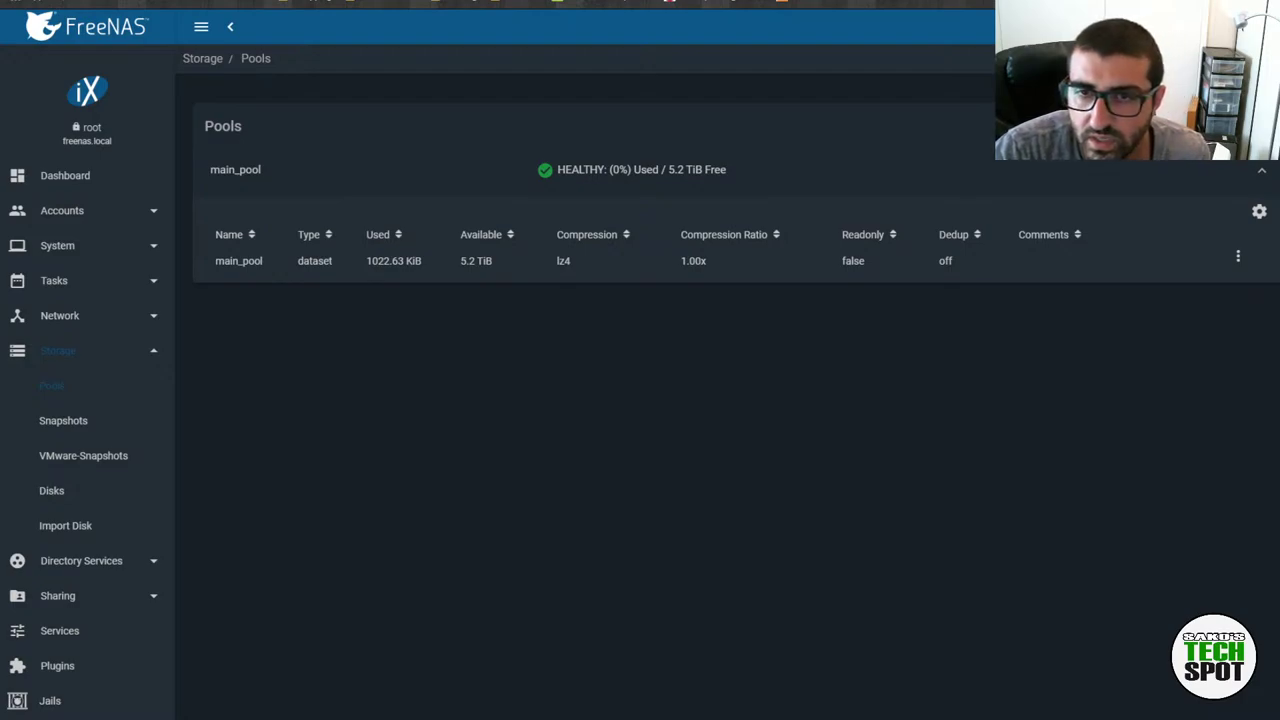
Examine the basic edit options of the main_pool dataset, such as sync, compression and deduplication, and leave without saving
left_click(525, 262)
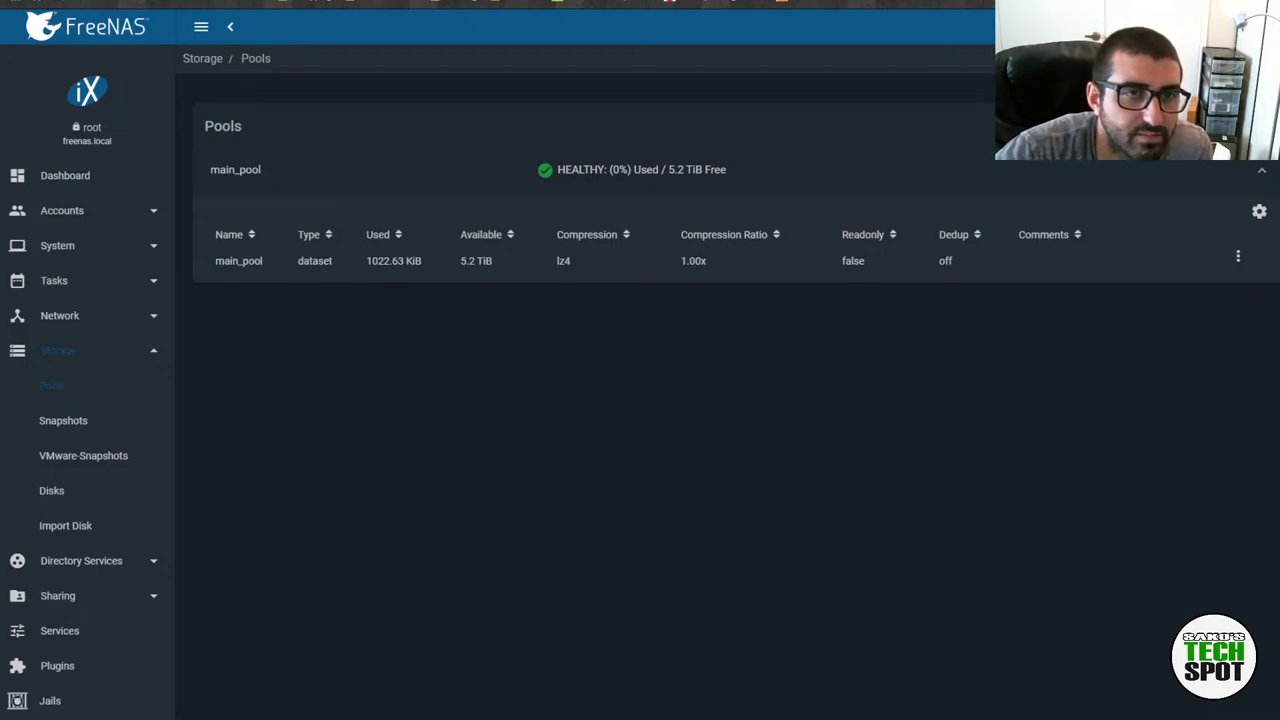
left_click(1239, 259)
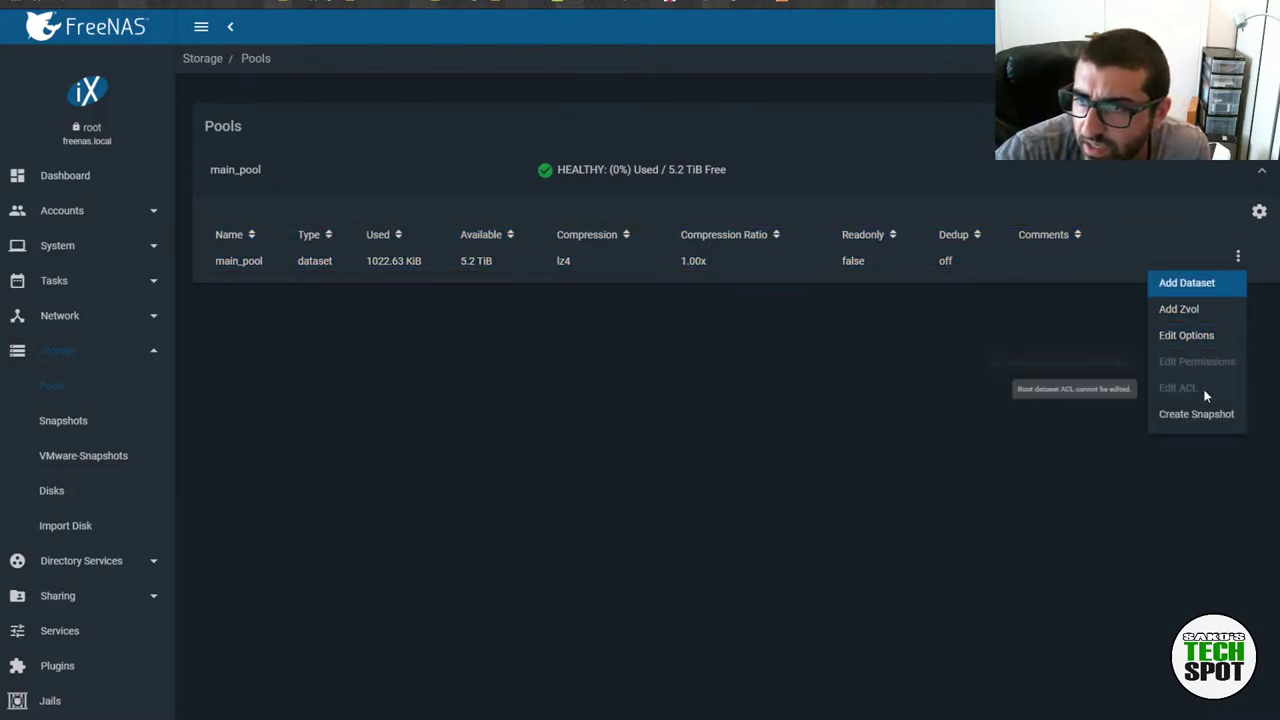
left_click(1184, 337)
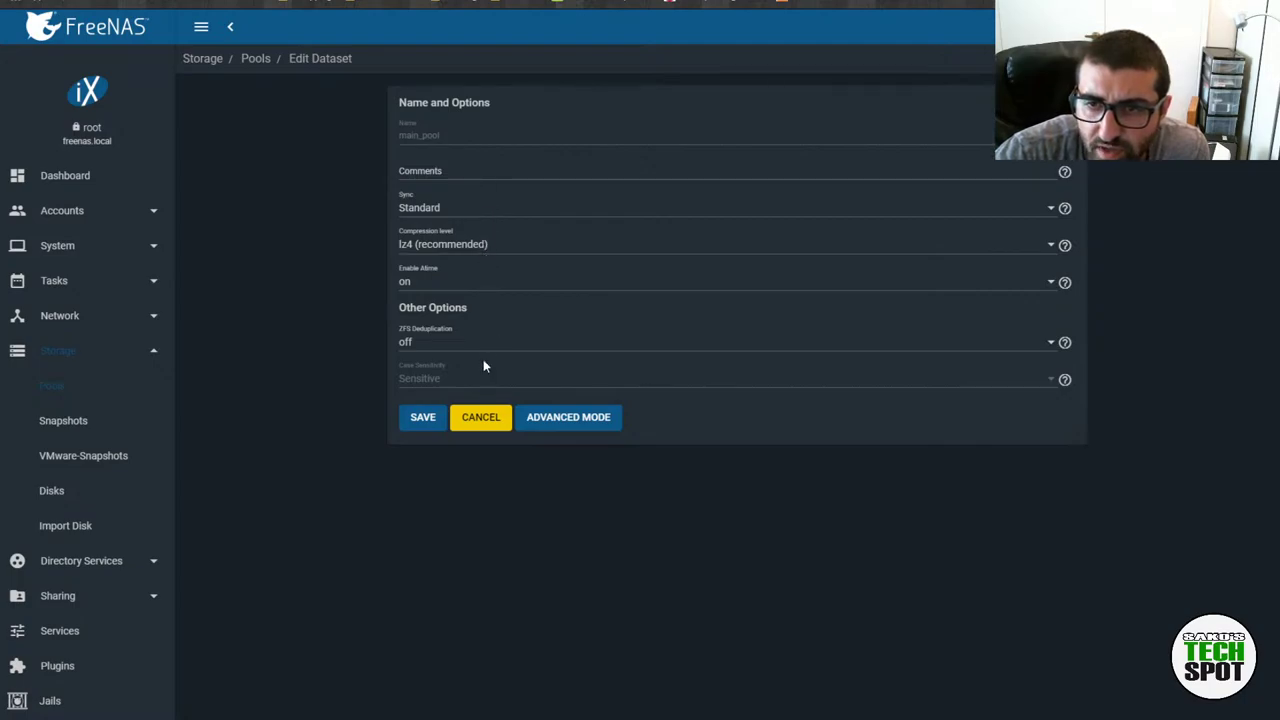
left_click(465, 420)
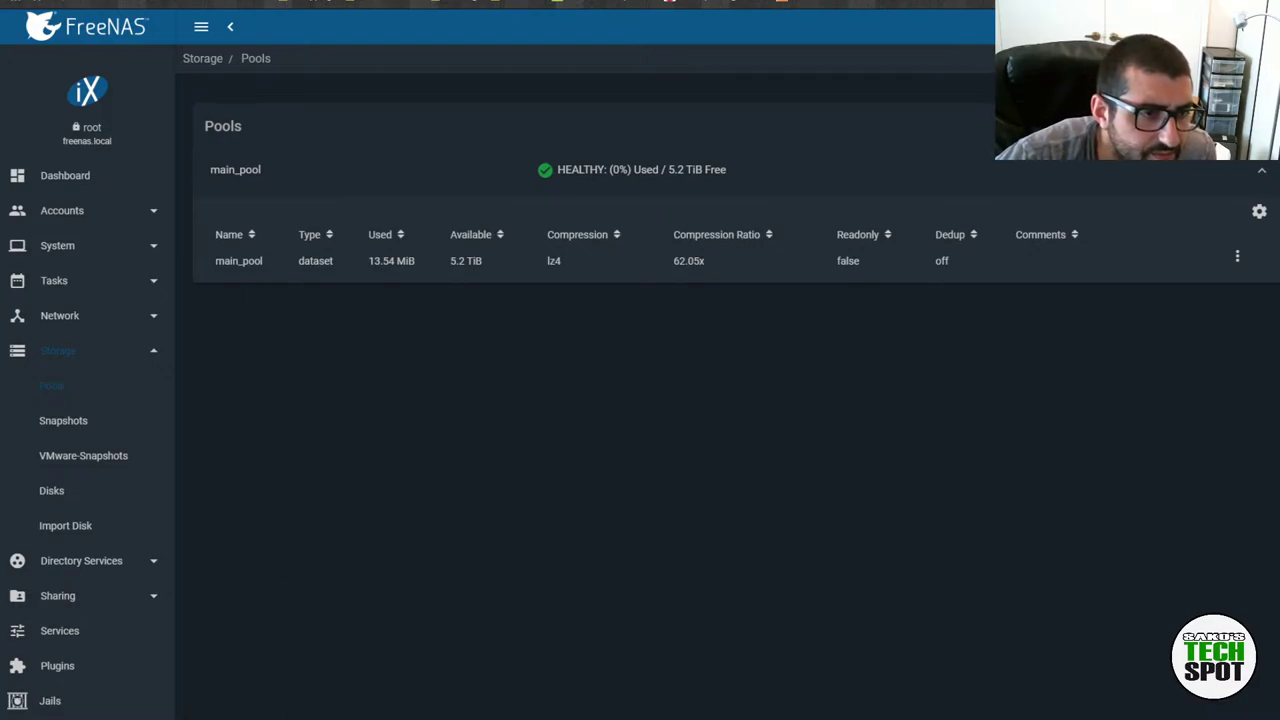
Examine the available dataset actions and pool operations for main_pool, sorting the list by its Readonly value
left_click(364, 270)
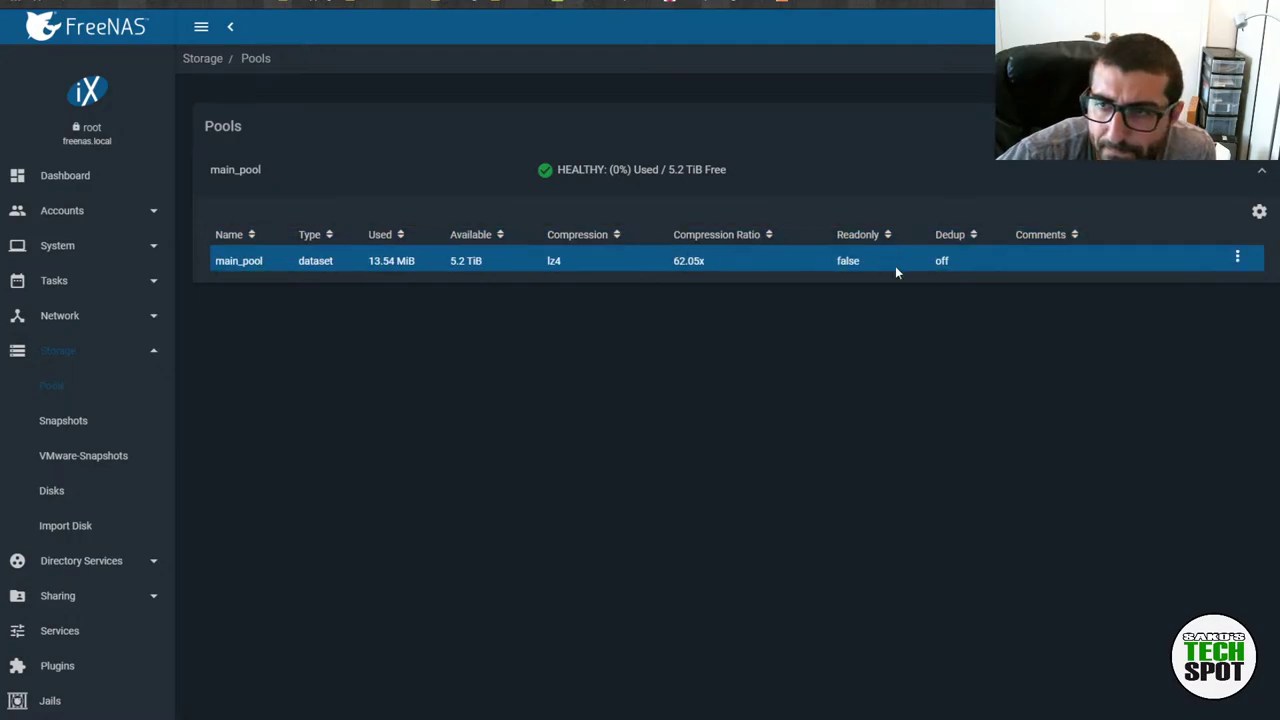
left_click(1246, 262)
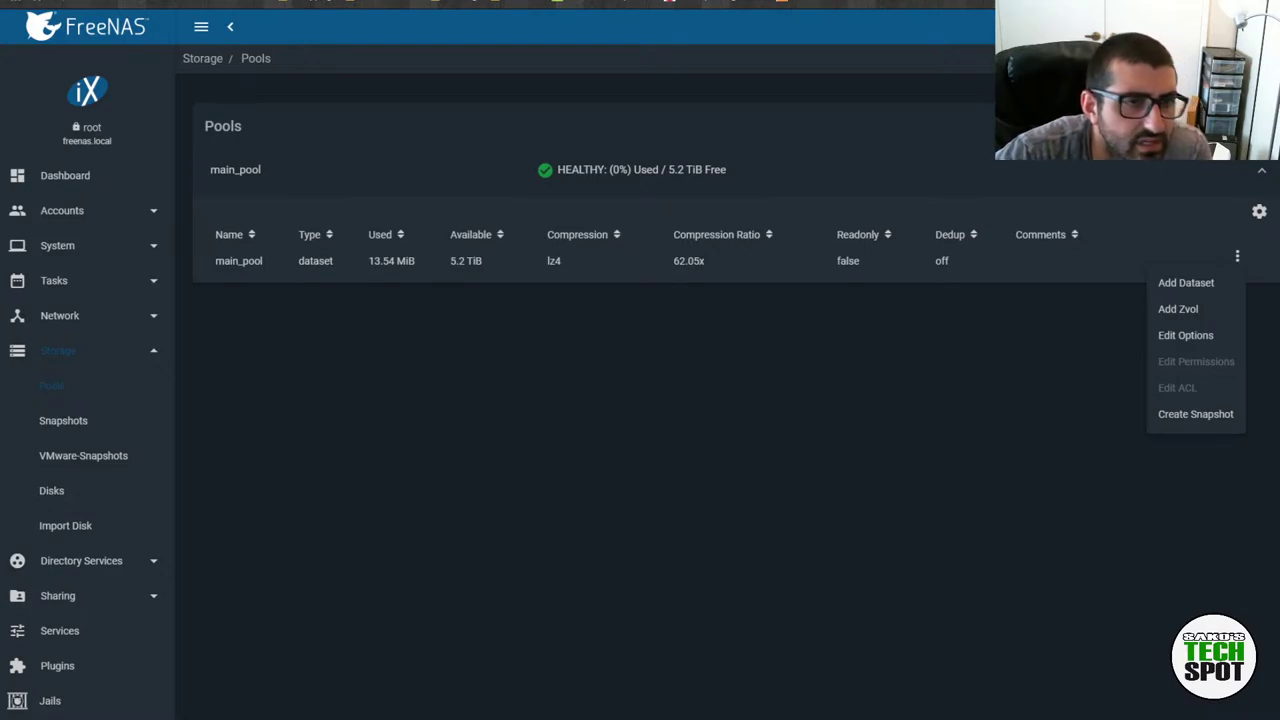
left_click(489, 362)
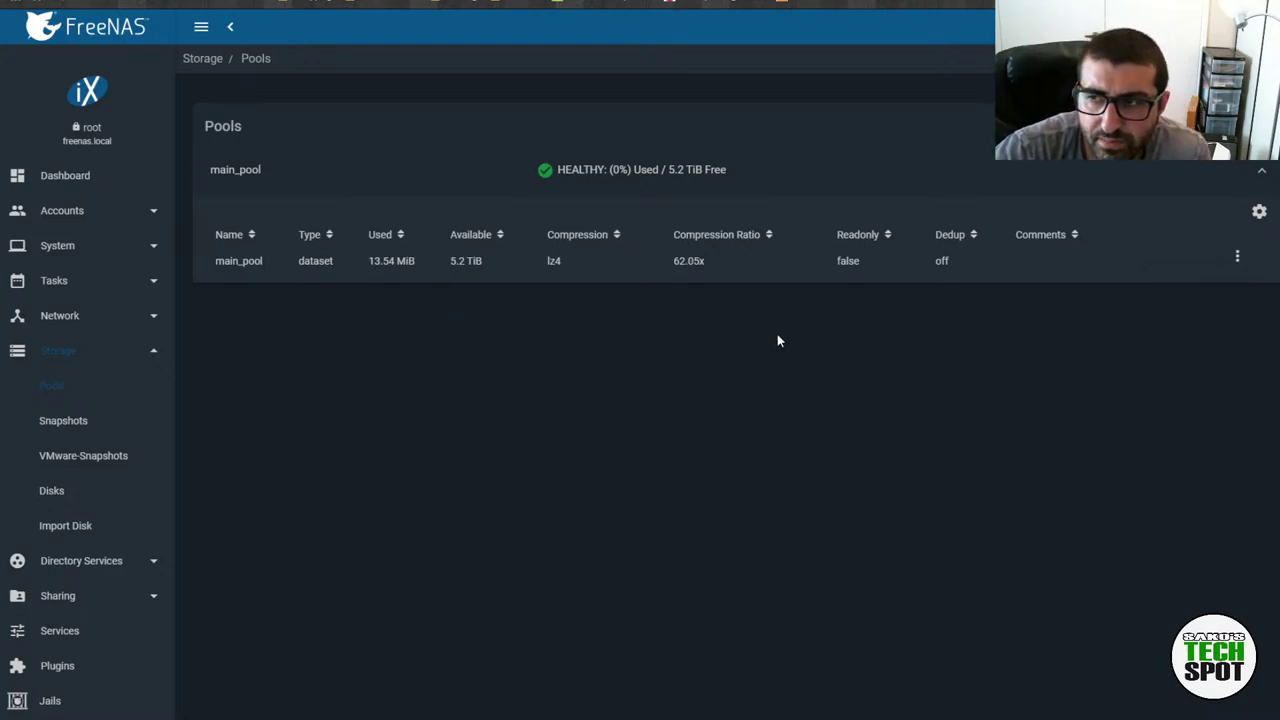
left_click(887, 240)
left_click(888, 240)
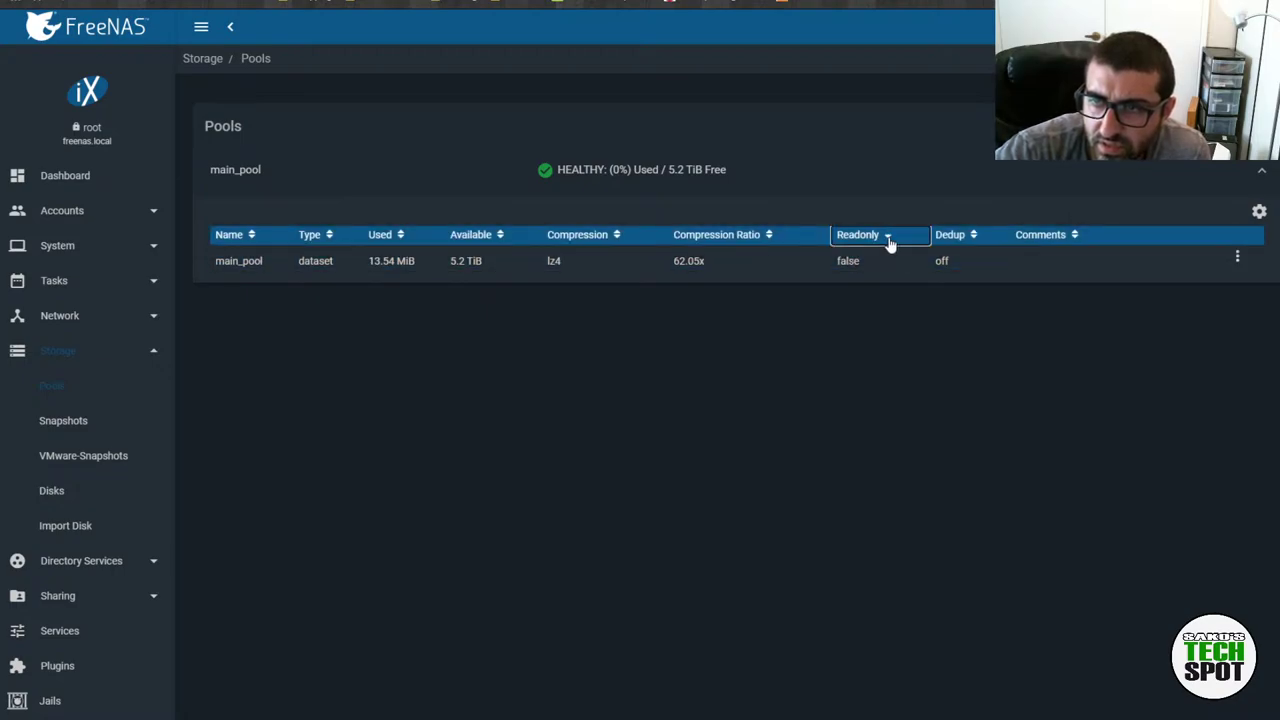
left_click(1261, 216)
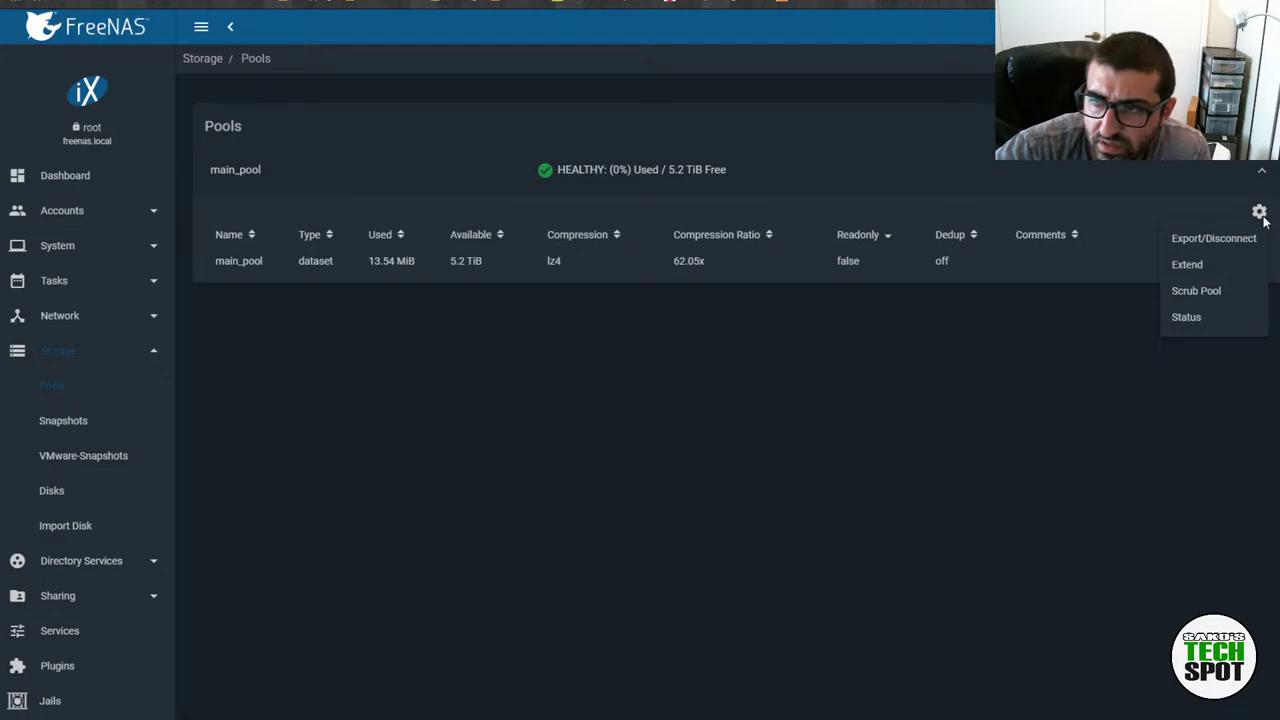
left_click(910, 349)
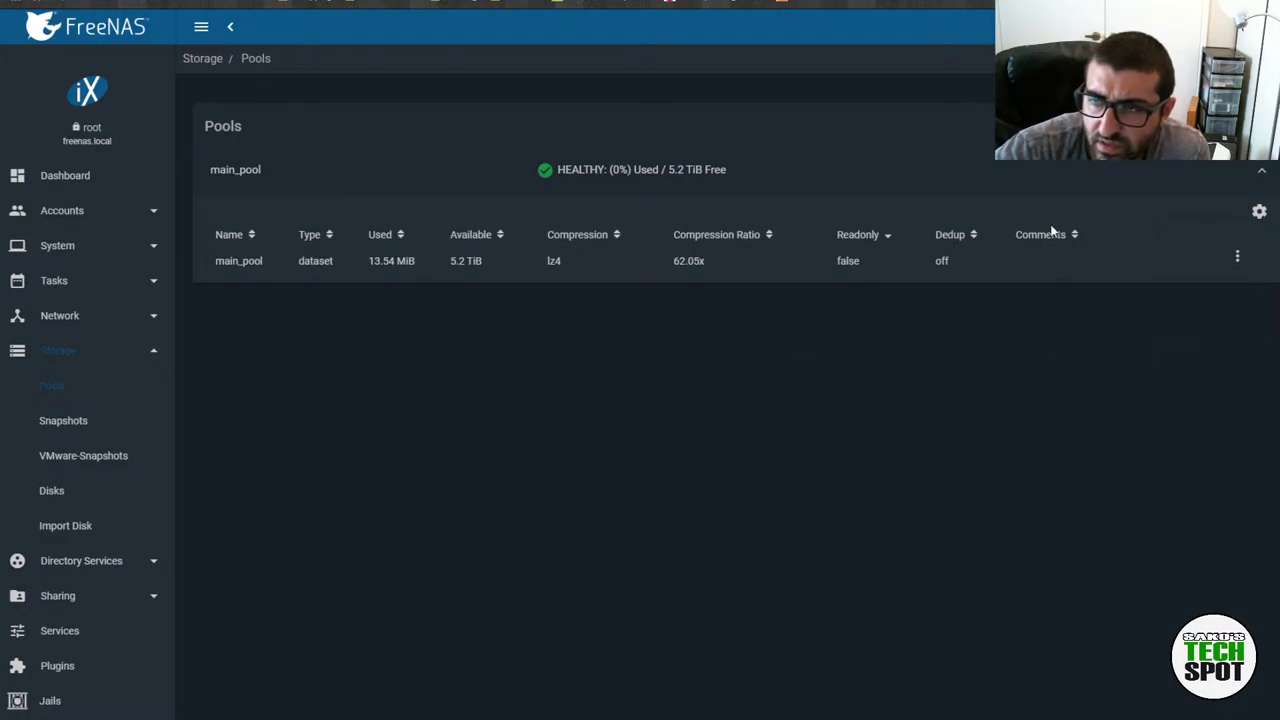
Check the advanced options of the main_pool dataset, including the Read-only choices, and return to its list of available actions
left_click(1237, 258)
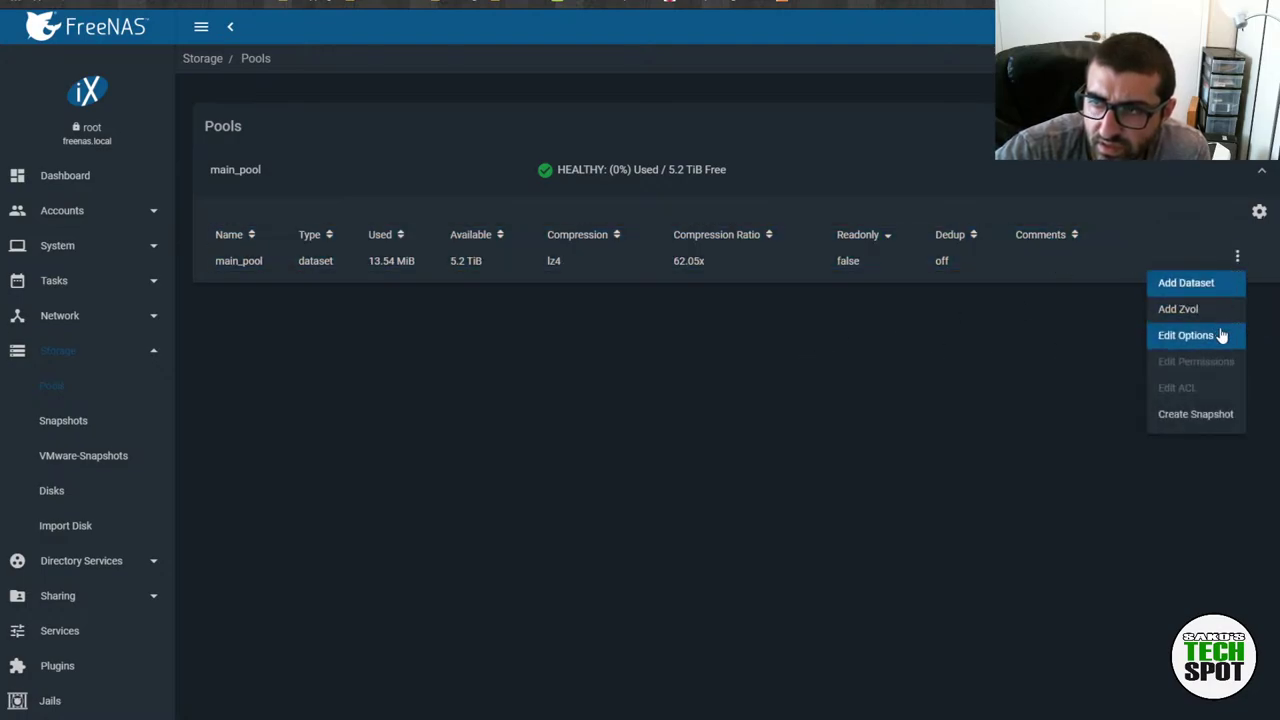
left_click(1186, 335)
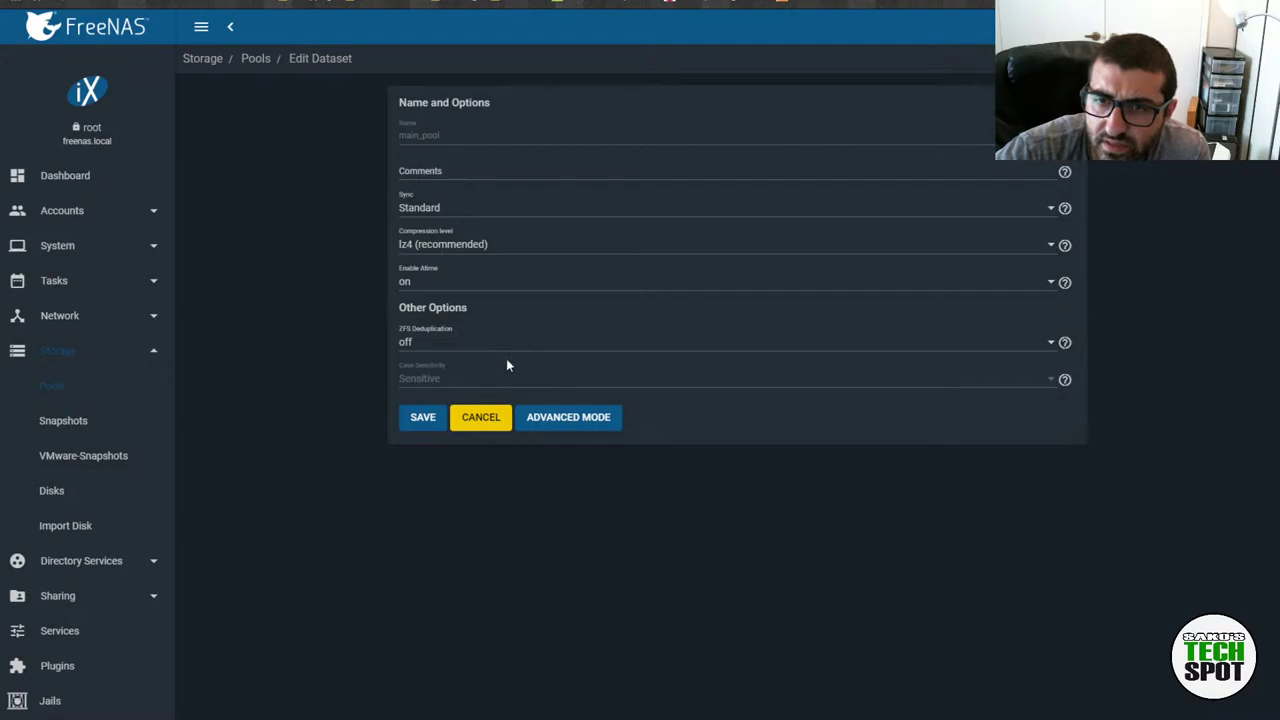
left_click(588, 420)
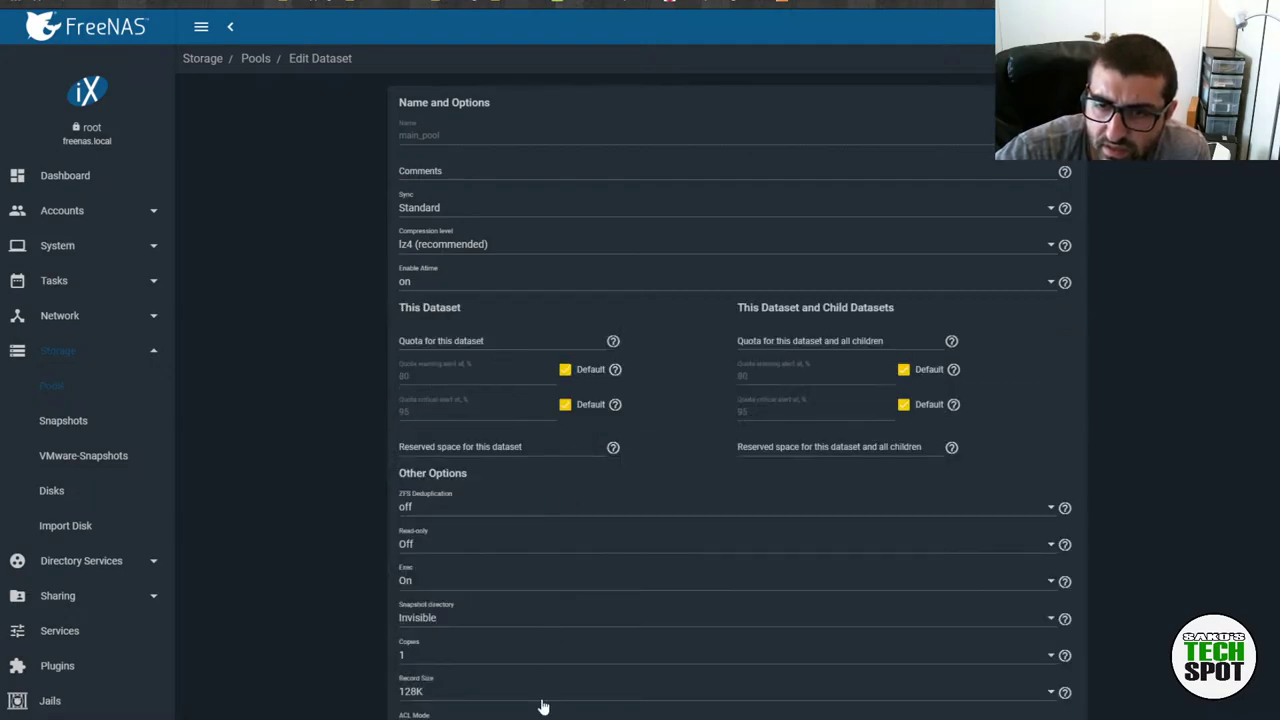
left_click(524, 548)
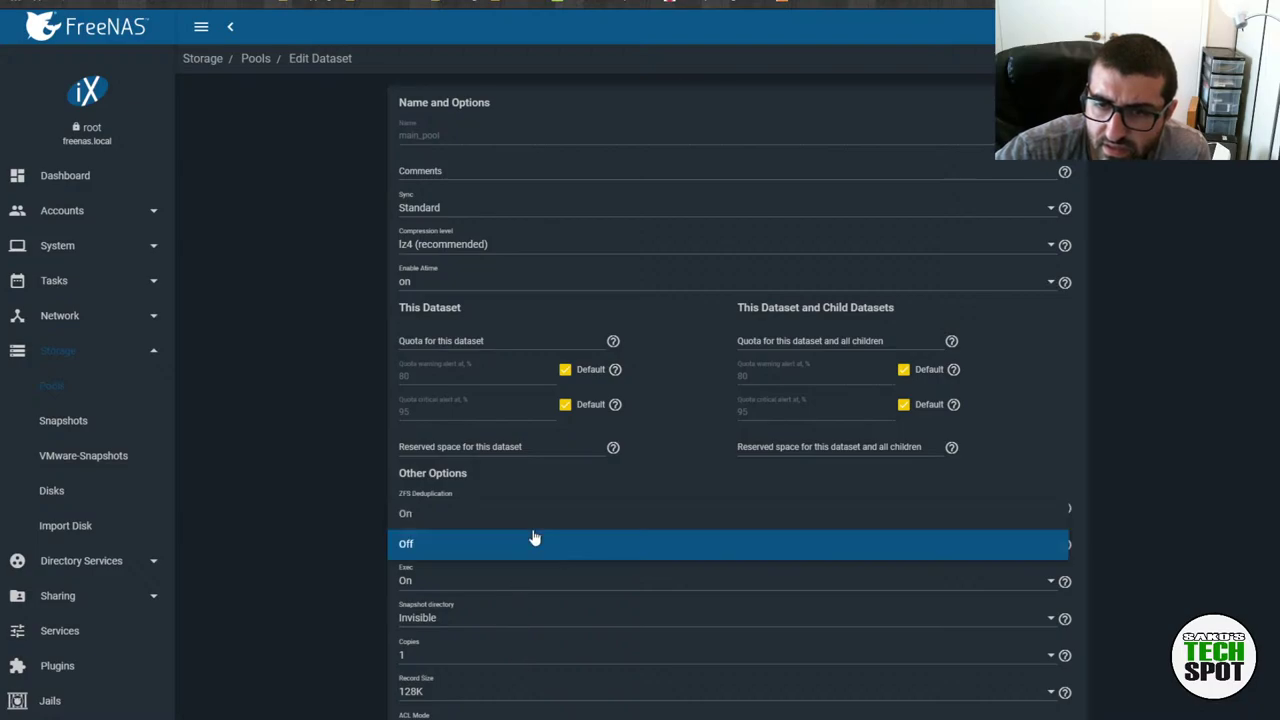
left_click(268, 468)
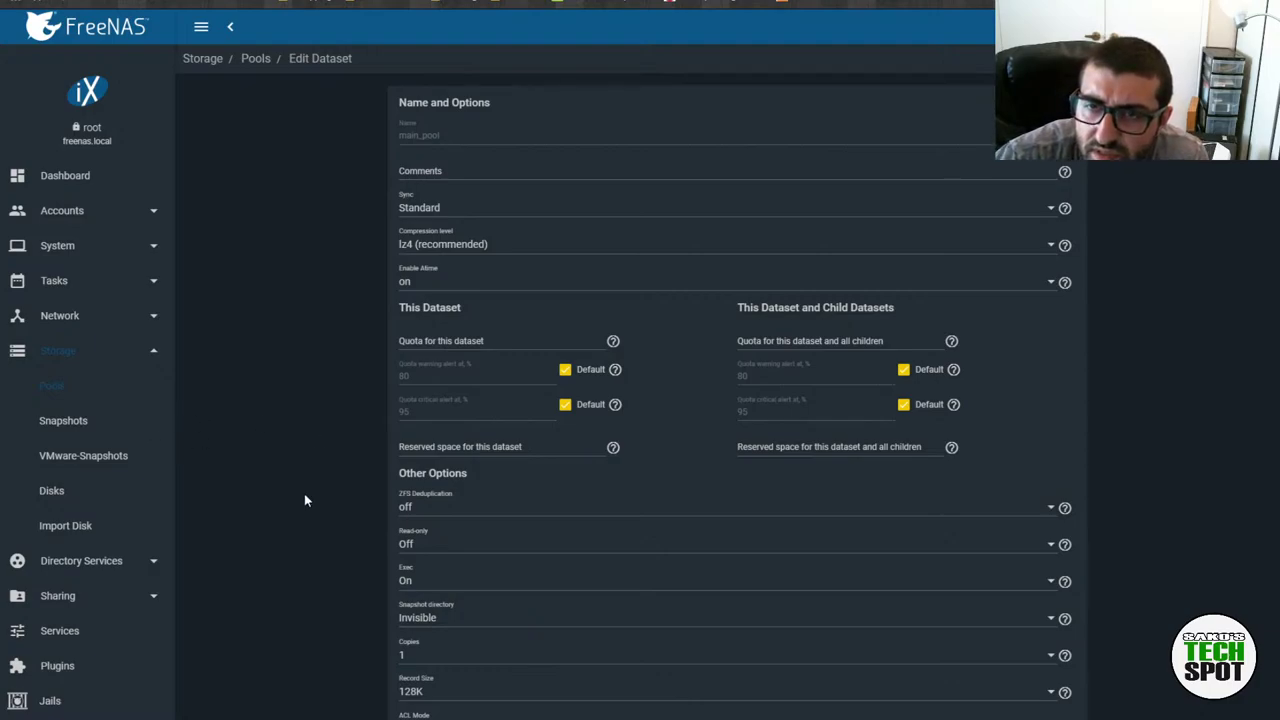
key("Return")
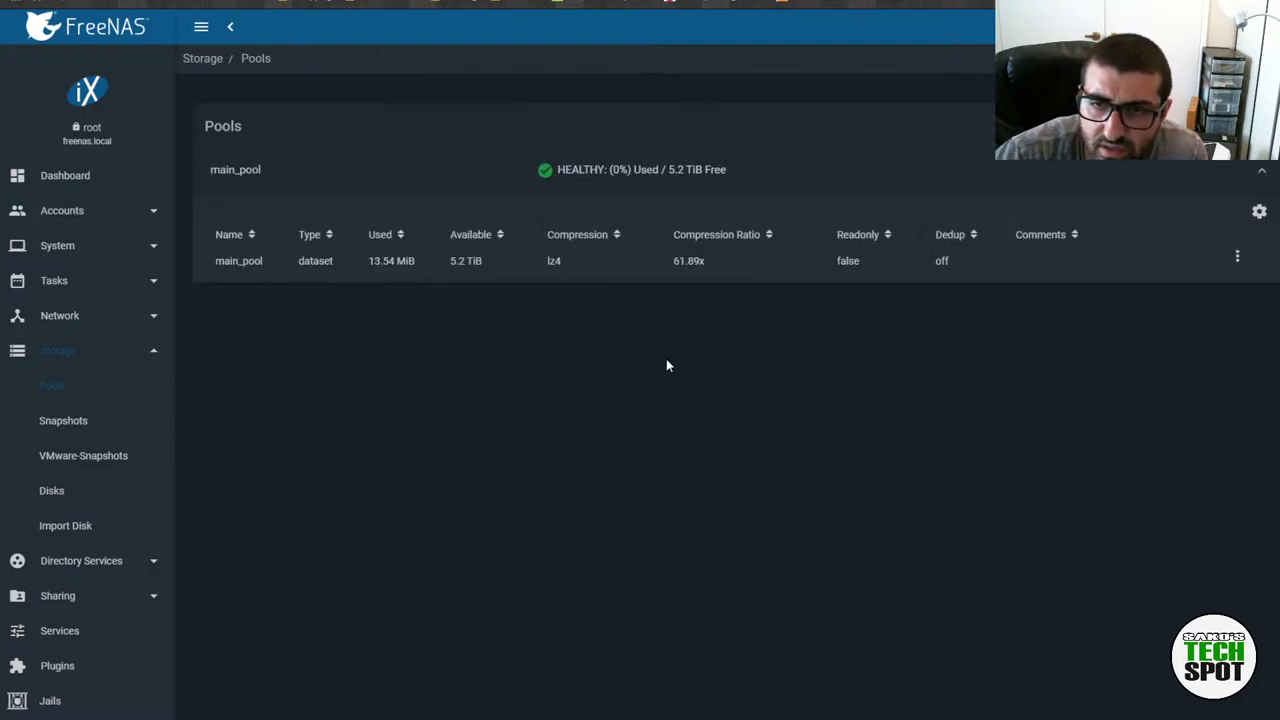
left_click(1241, 257)
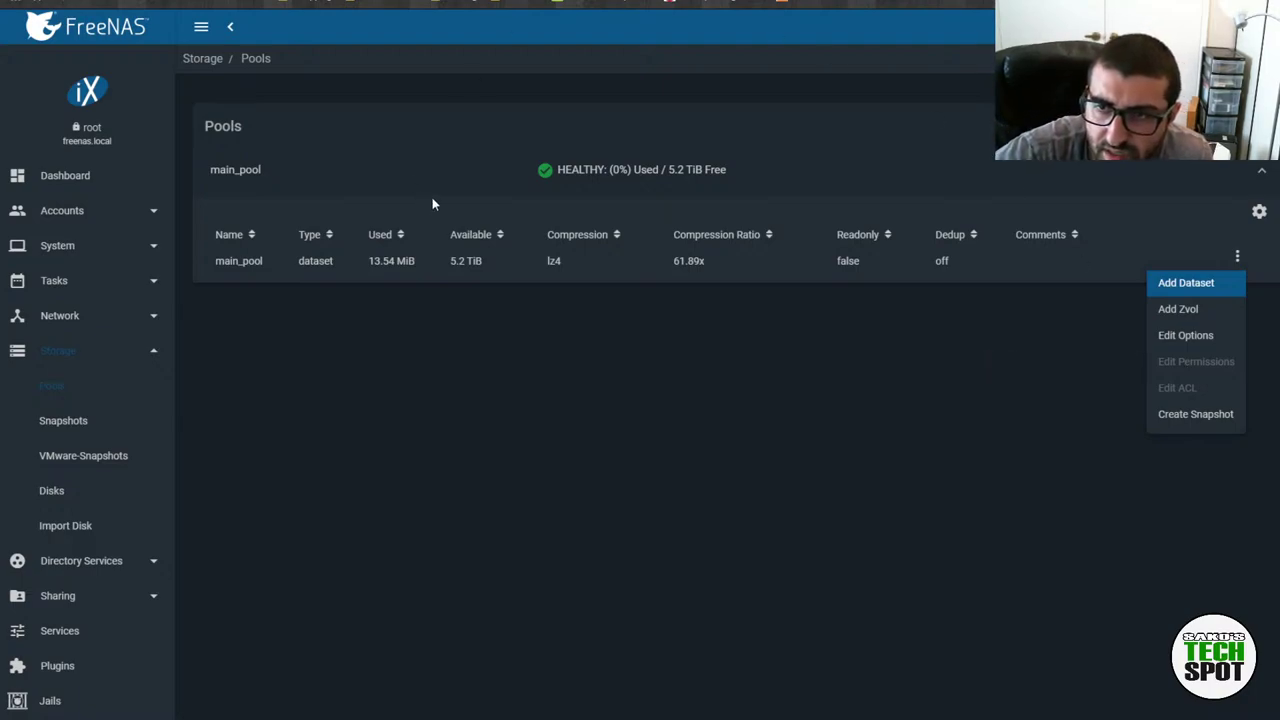
left_click(379, 276)
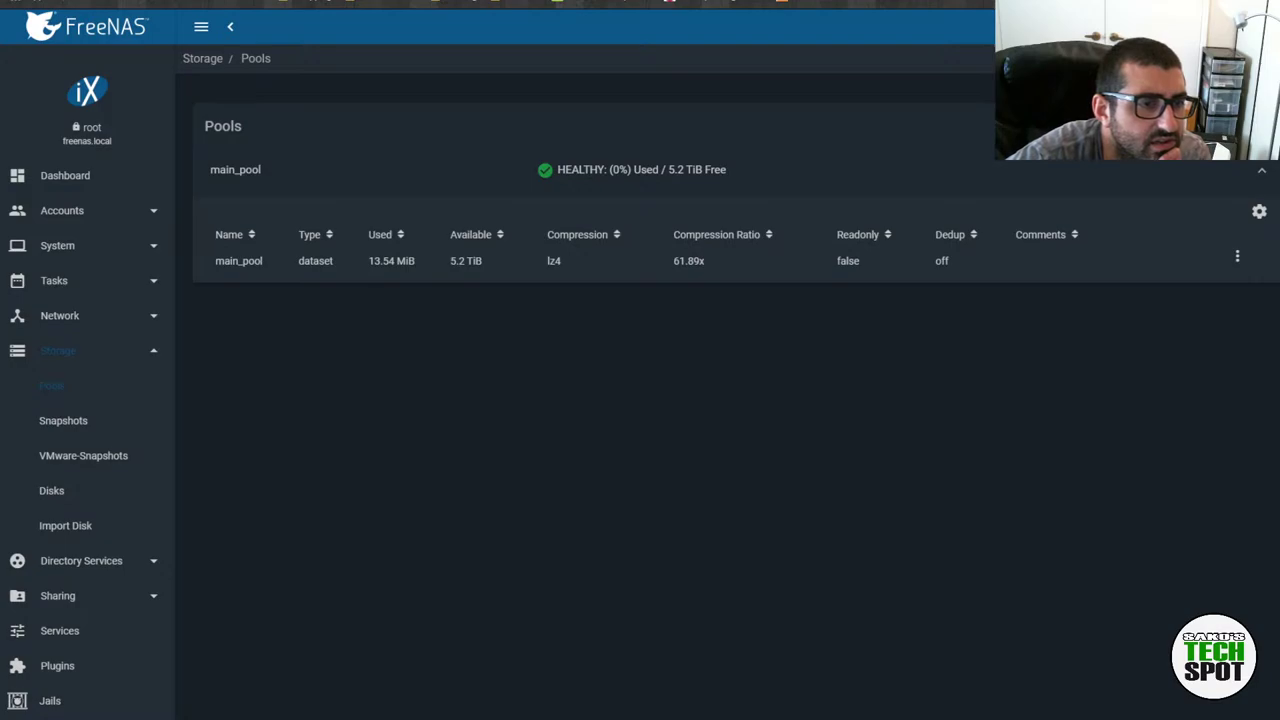
Review the built-in user accounts and the account groups, sorting the groups by name
left_click(75, 213)
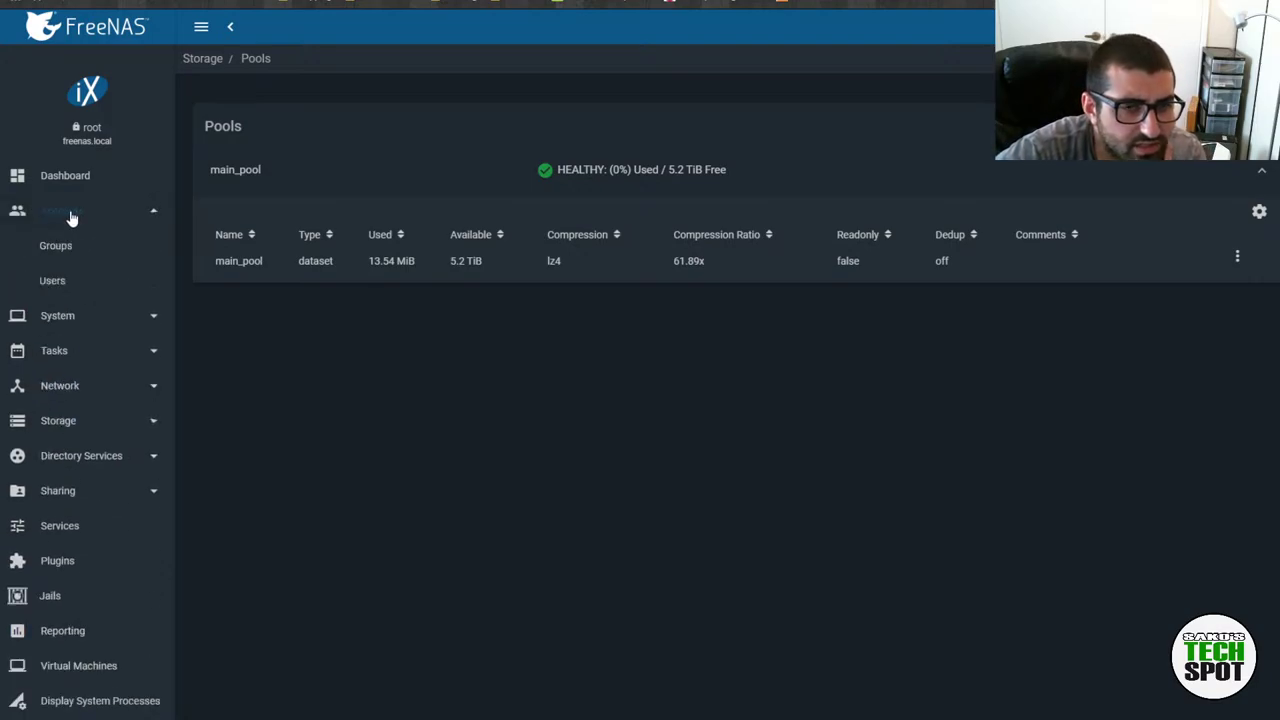
left_click(63, 286)
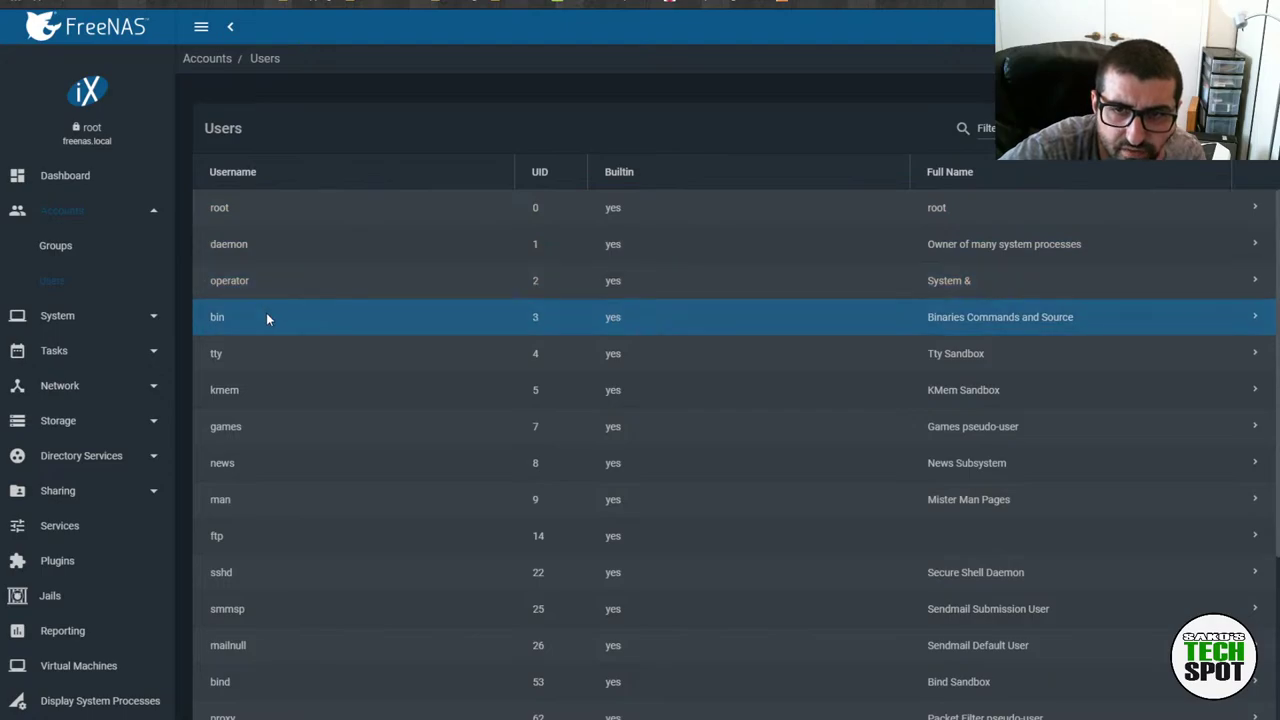
left_click(76, 246)
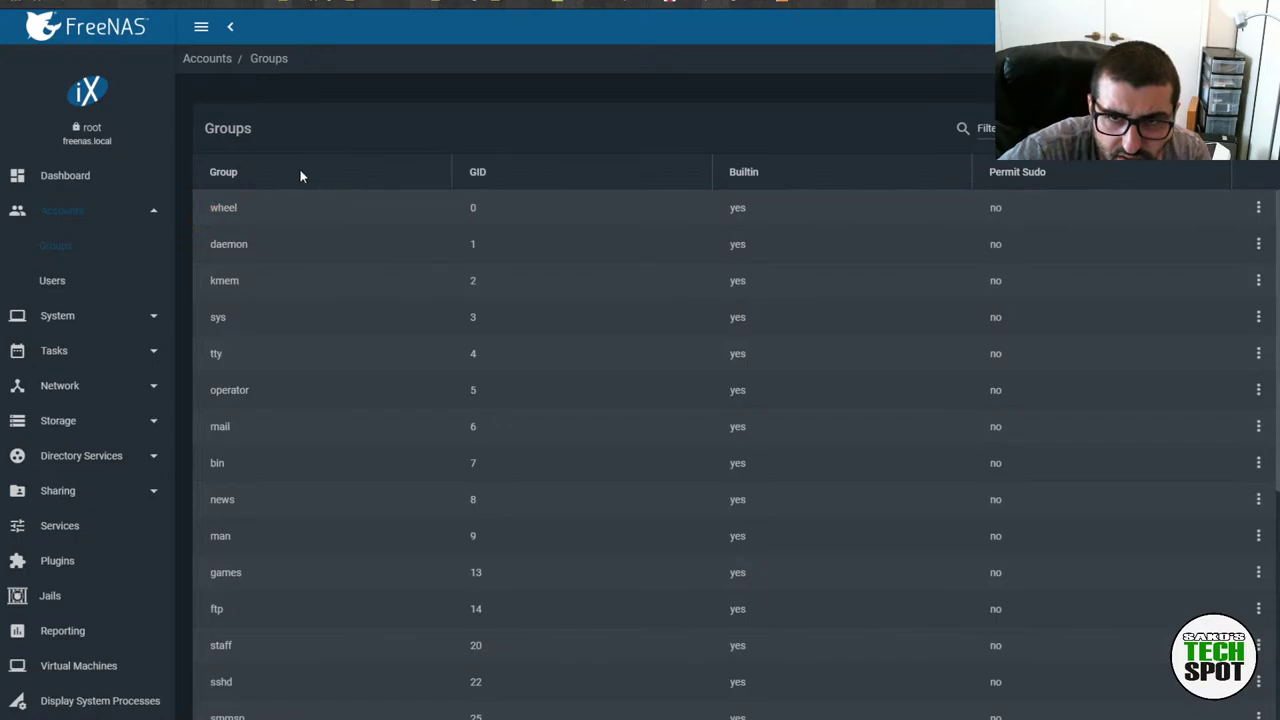
left_click(223, 173)
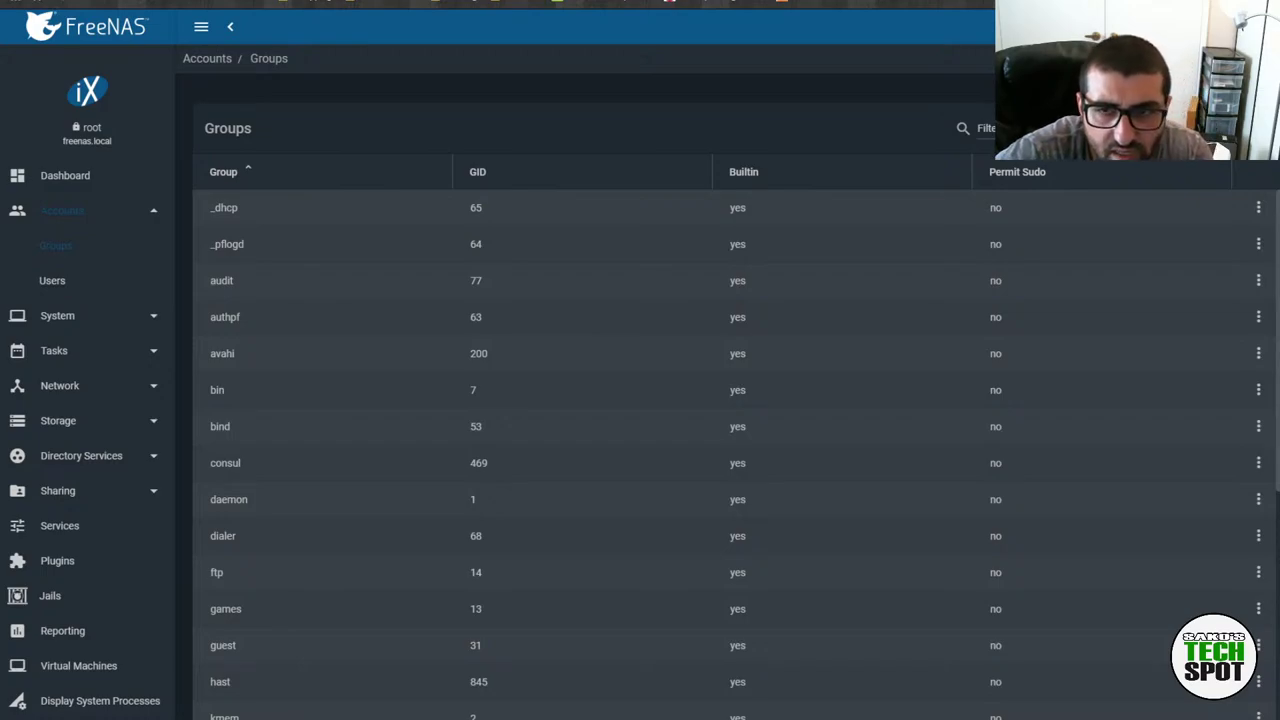
Start a new user account and fill in the user's full name and the same value as username
left_click(52, 280)
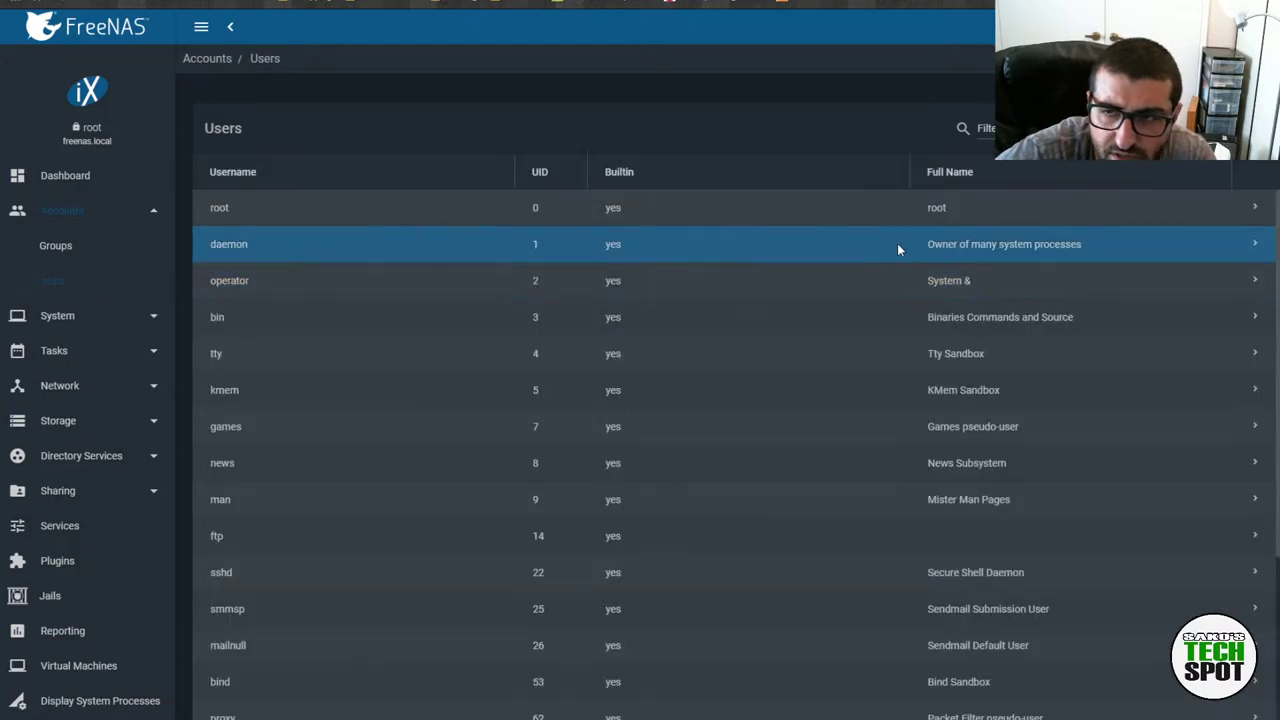
left_click(1230, 128)
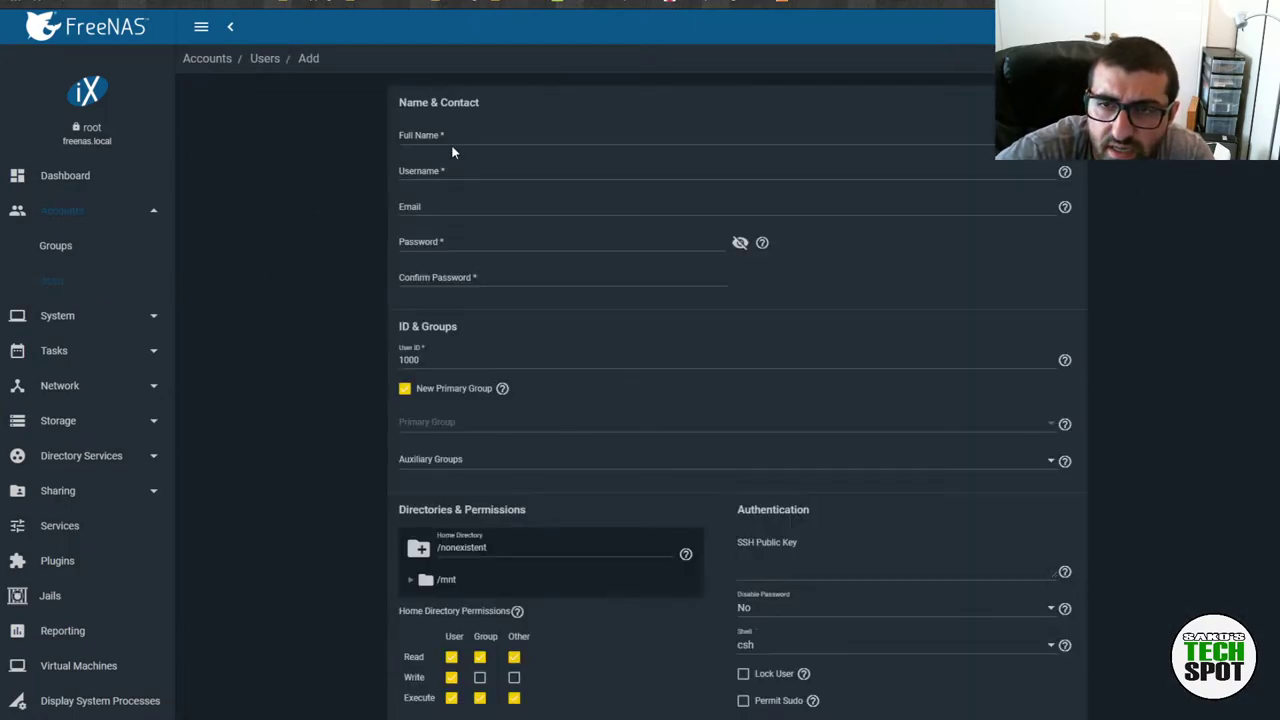
left_click(452, 140)
type("sako")
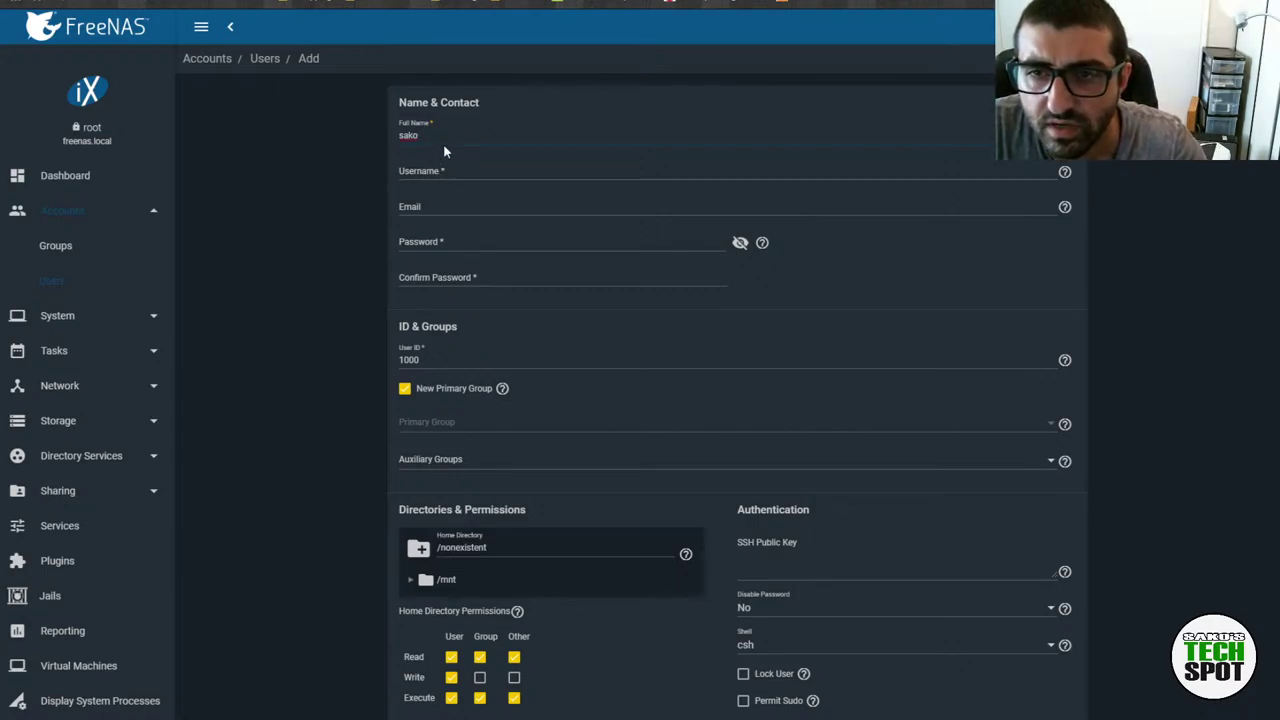
left_click(472, 170)
key("ctrl+v")
key("ctrl+v")
key("ctrl+a")
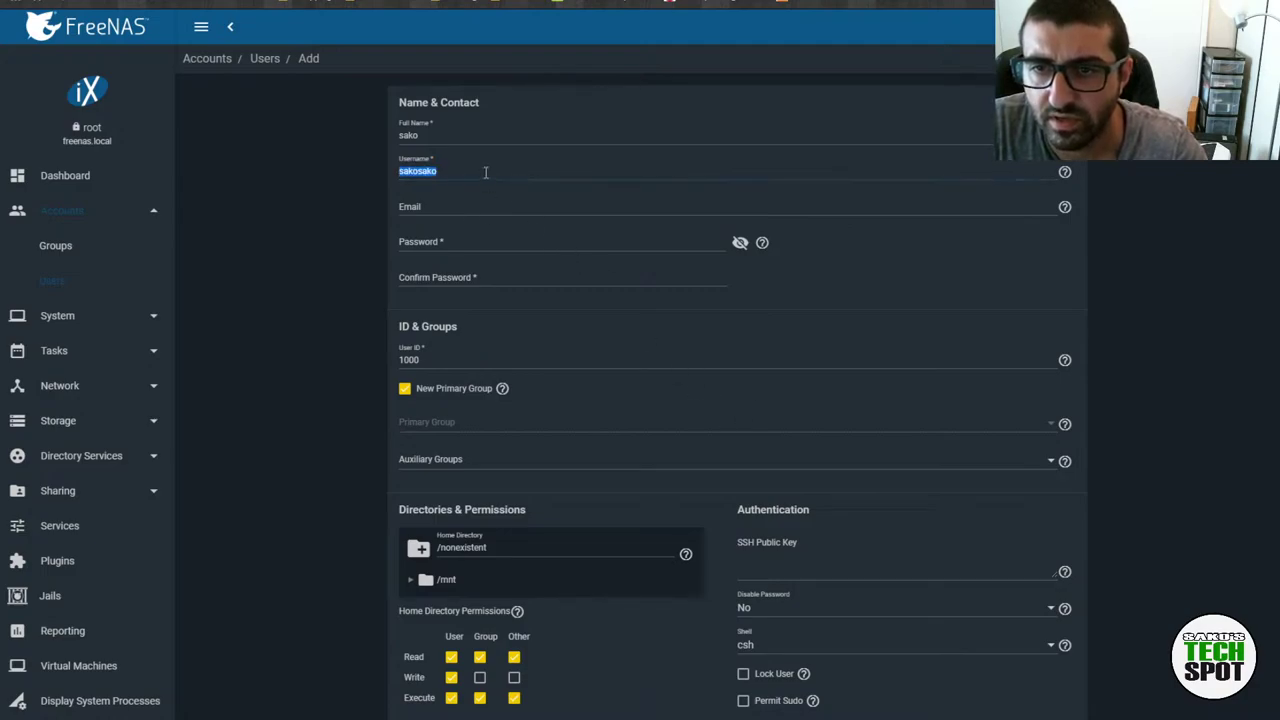
type("sako")
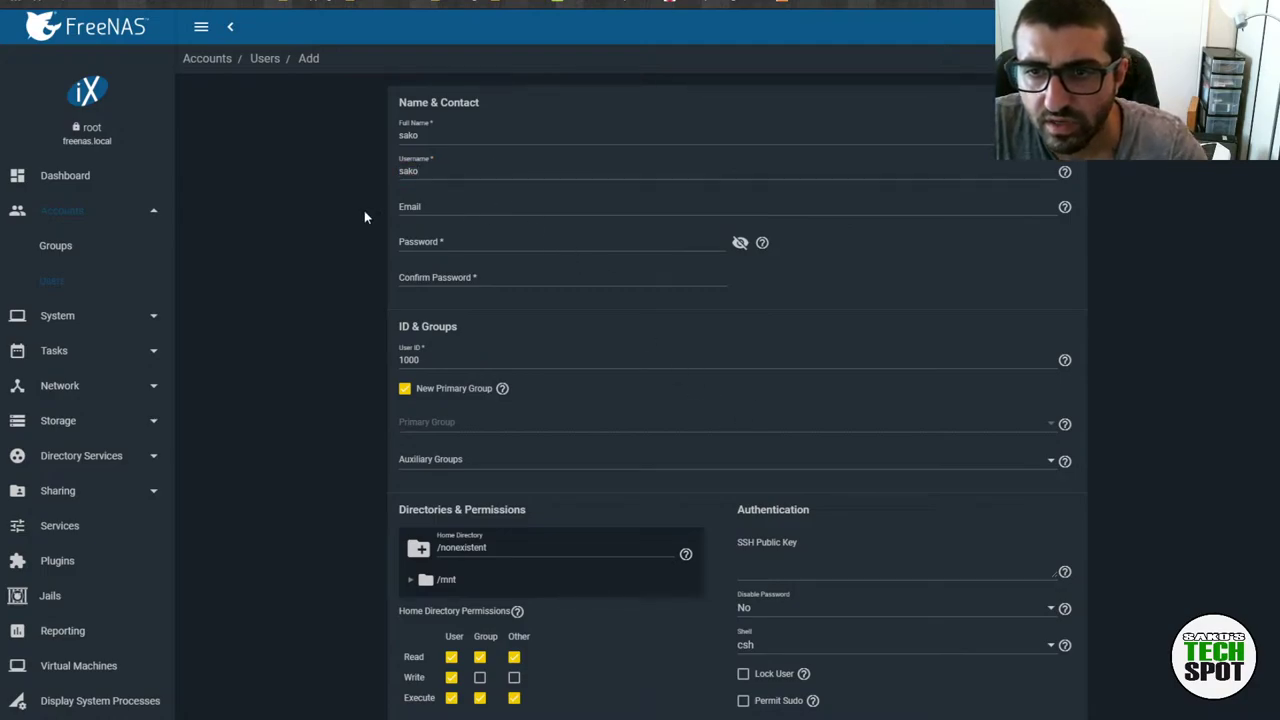
Enter the account password and repeat it in the confirmation field of the new user
left_click(494, 248)
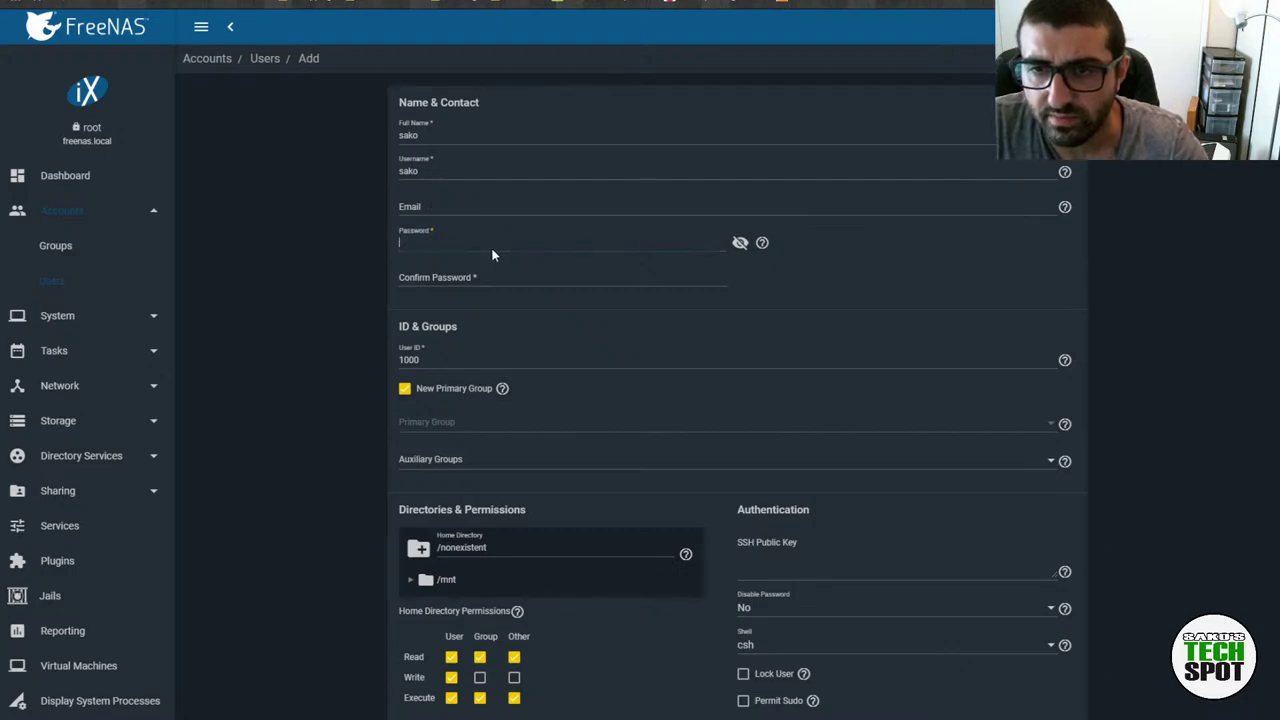
left_click(381, 253)
left_click(432, 240)
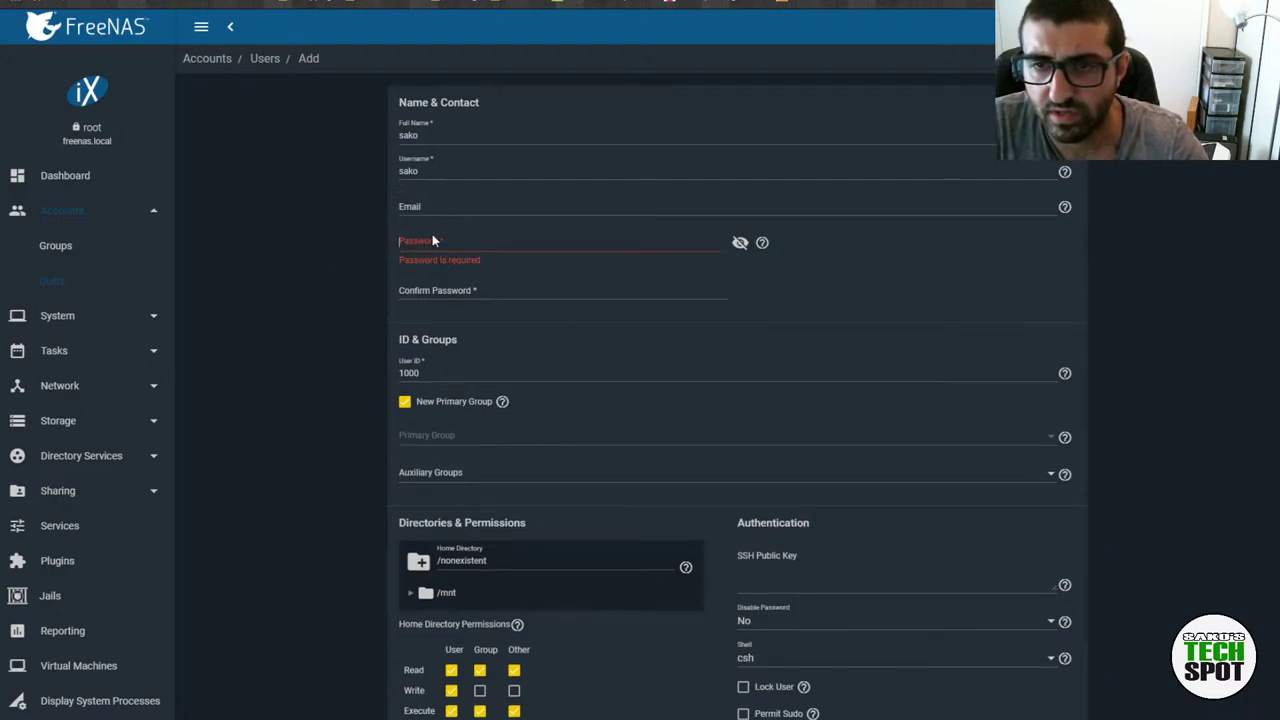
type("**********")
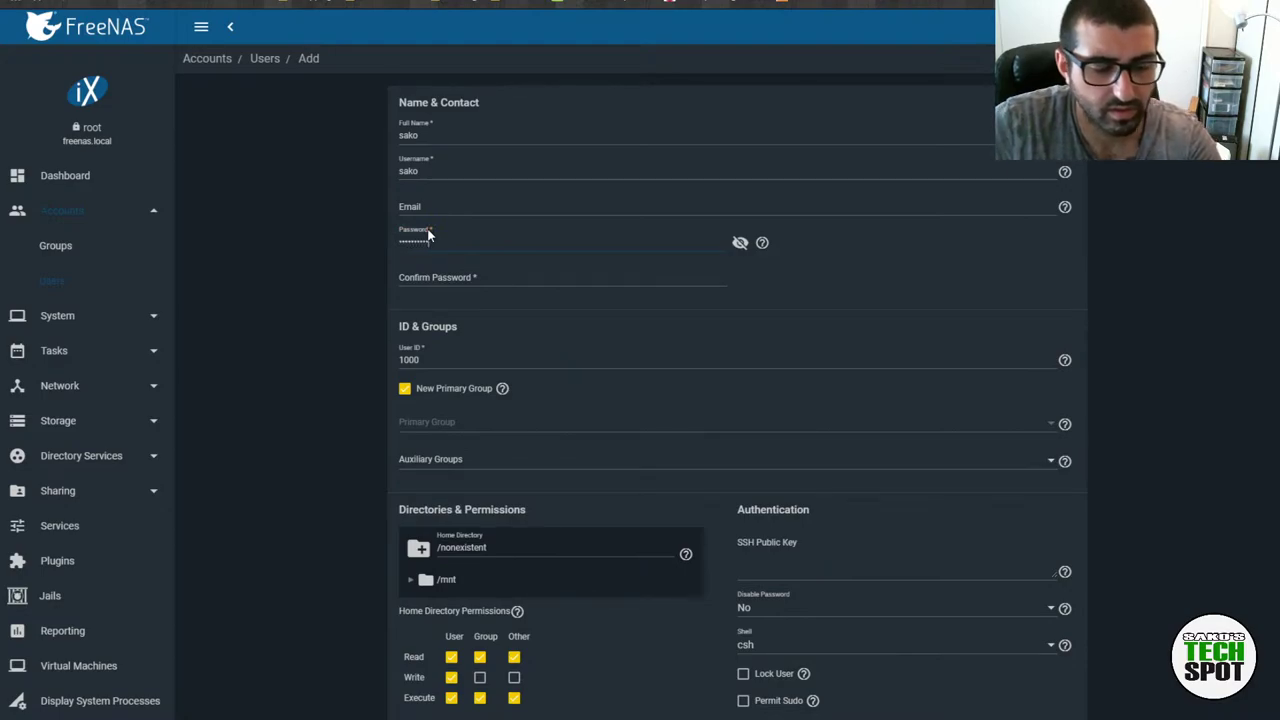
left_click(518, 270)
type("********")
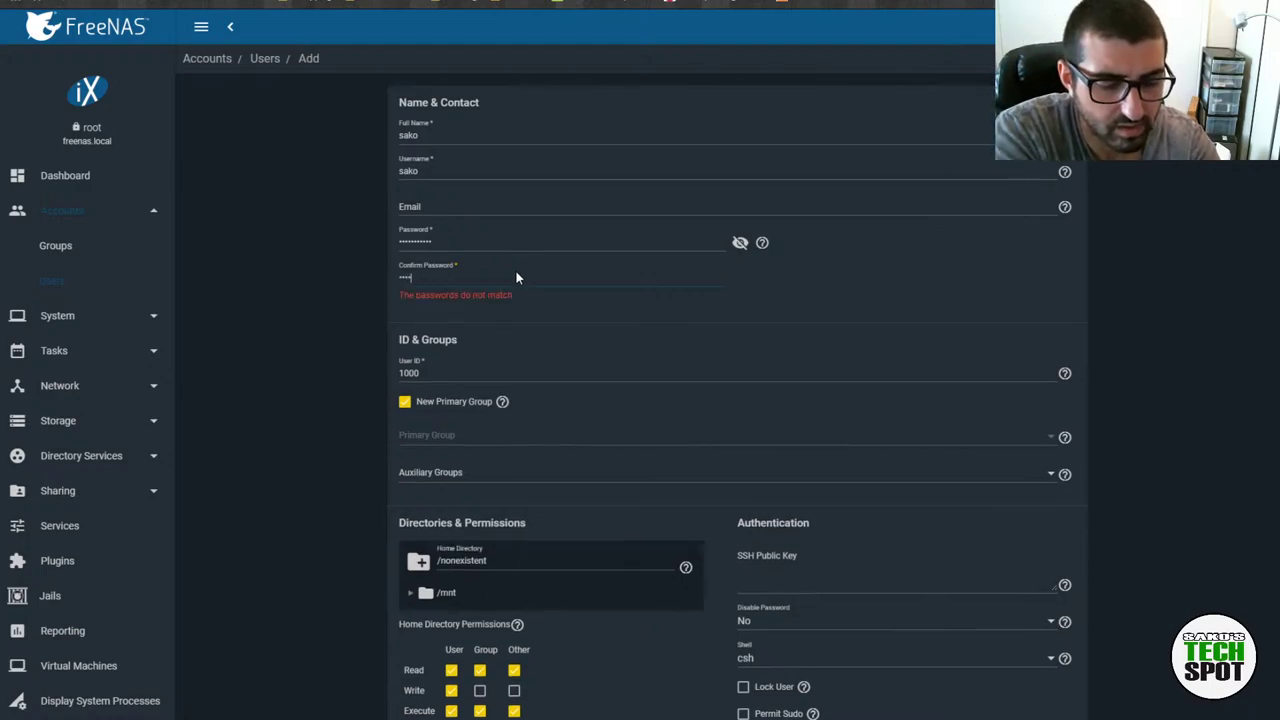
type("**")
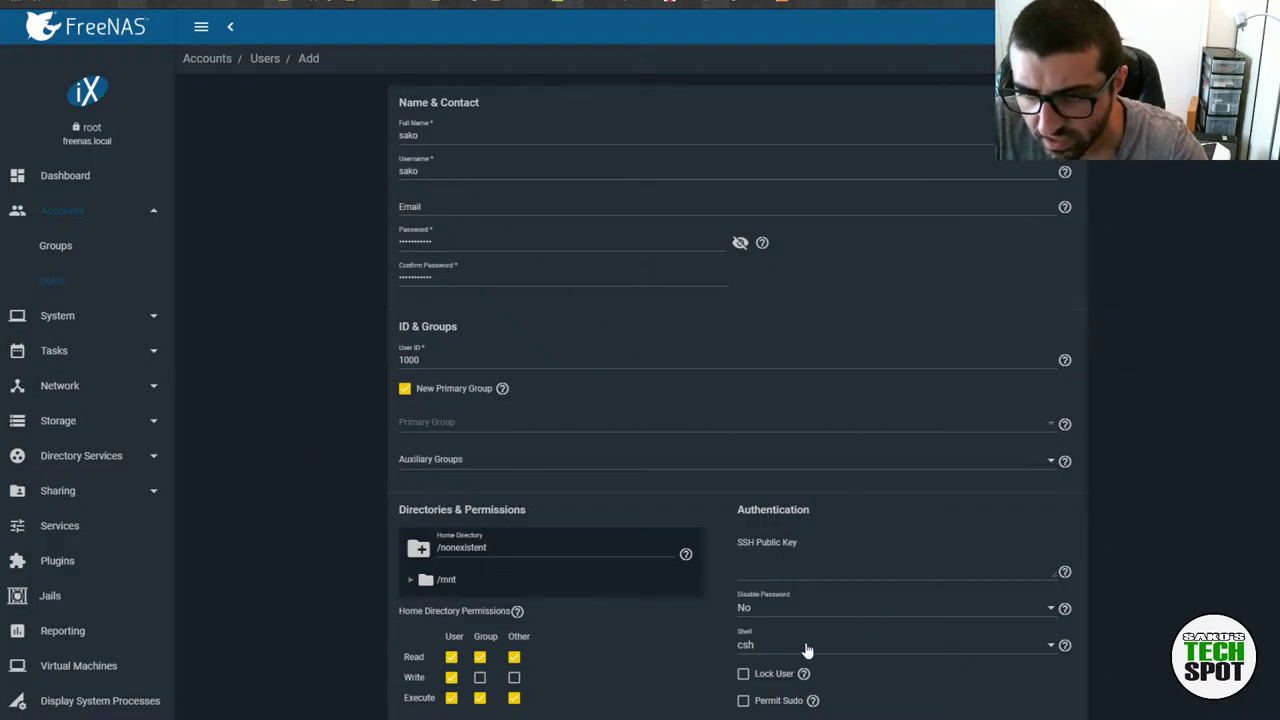
Grant Group and Other write permission on the new user's home directory and save the account
left_click(480, 678)
left_click(514, 678)
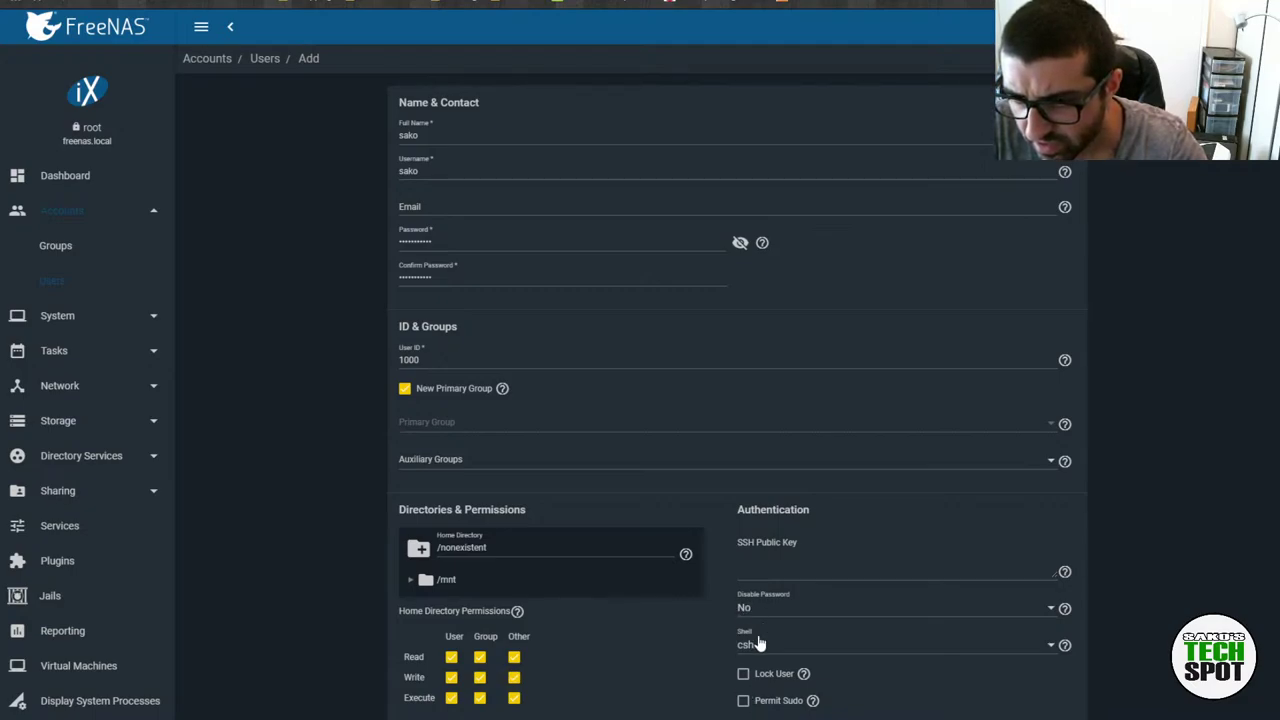
left_click(780, 586)
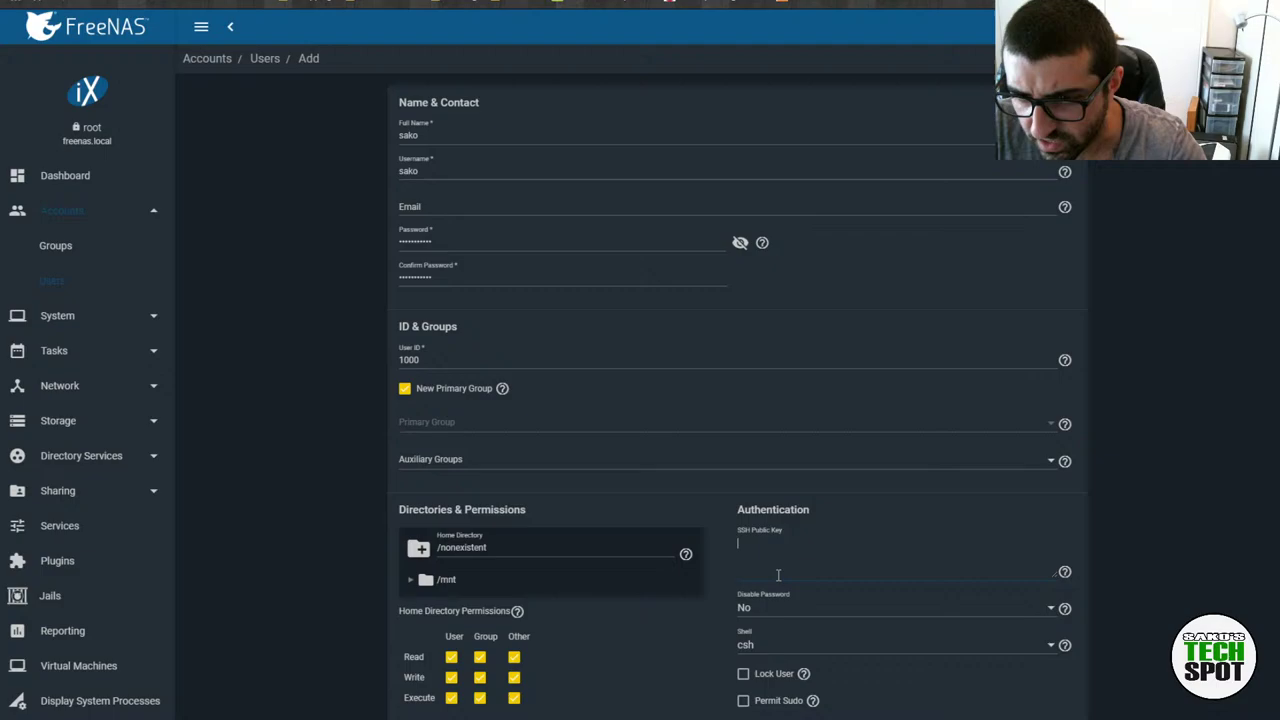
left_click(690, 641)
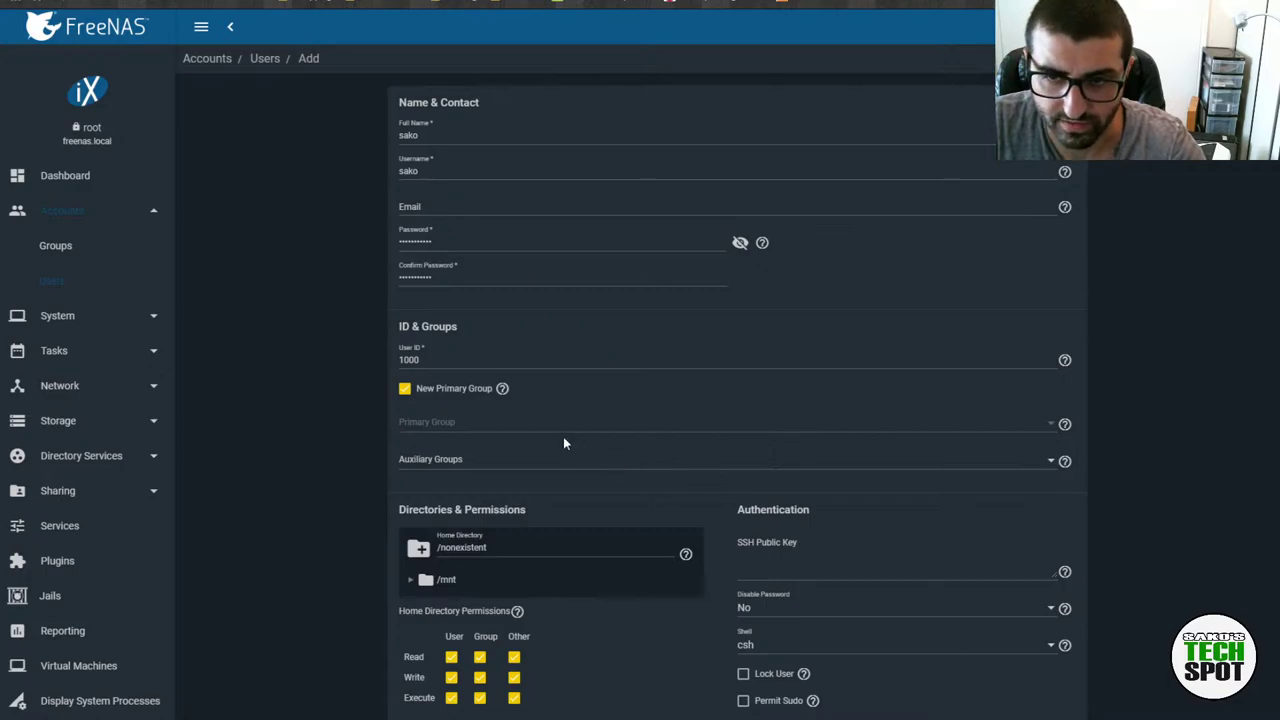
left_click(1030, 460)
left_click(1107, 437)
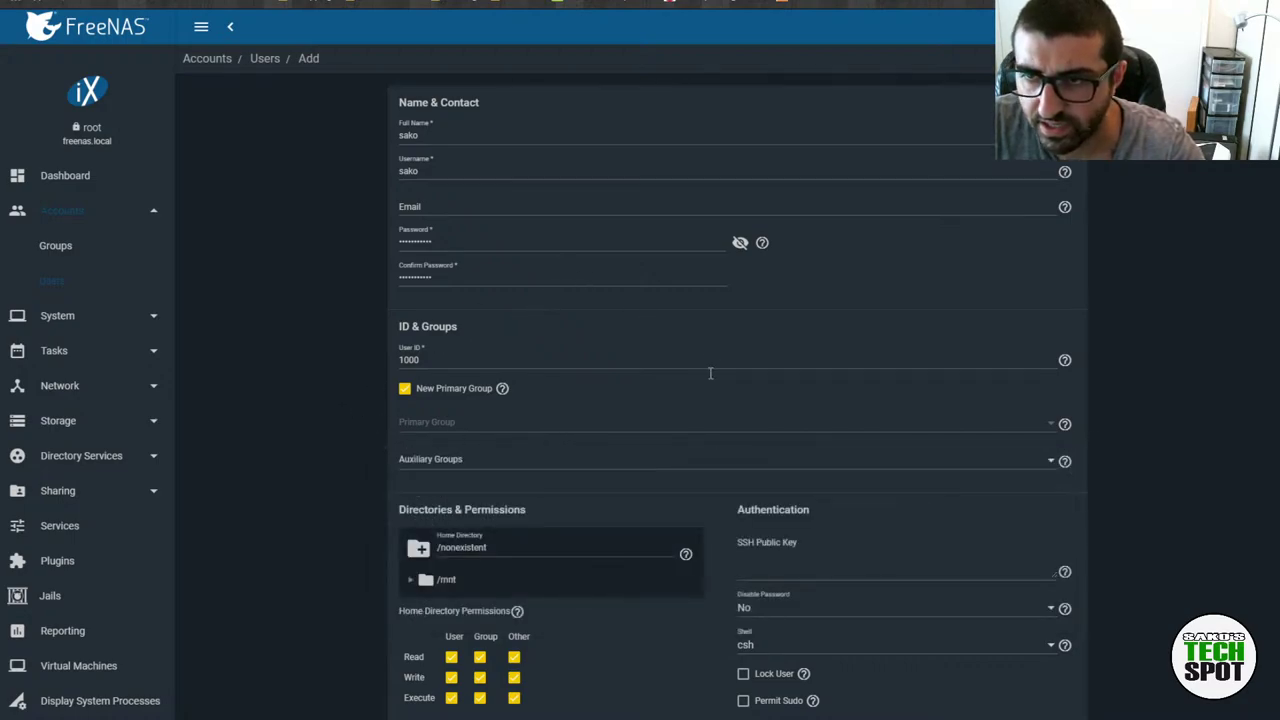
key("Return")
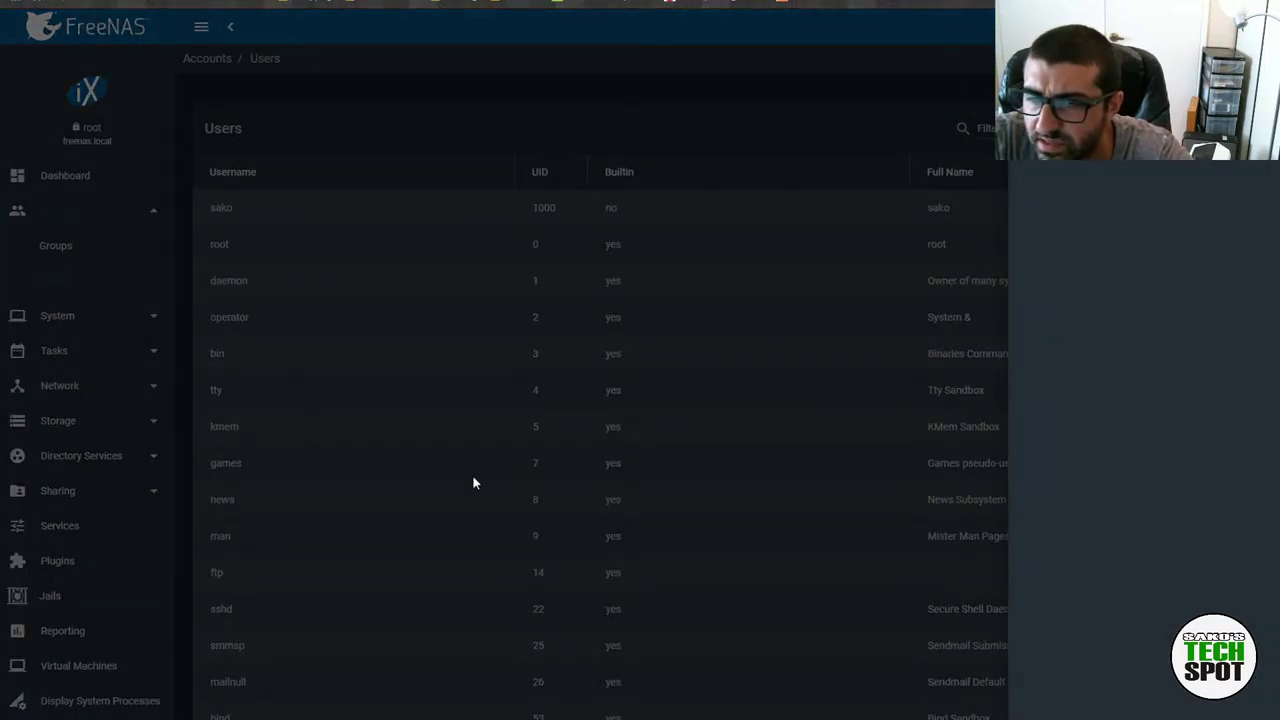
left_click(89, 600)
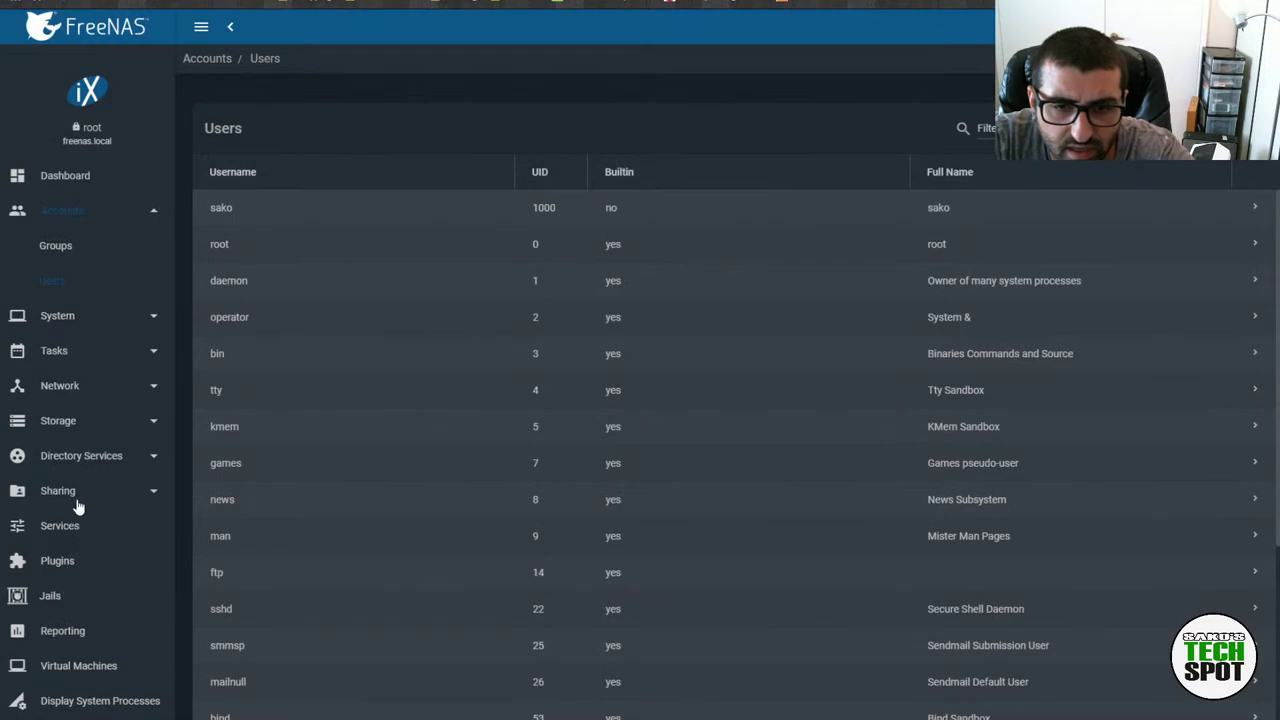
Return to the storage pools and check the edit options and available actions of the main_pool dataset
left_click(85, 421)
left_click(60, 392)
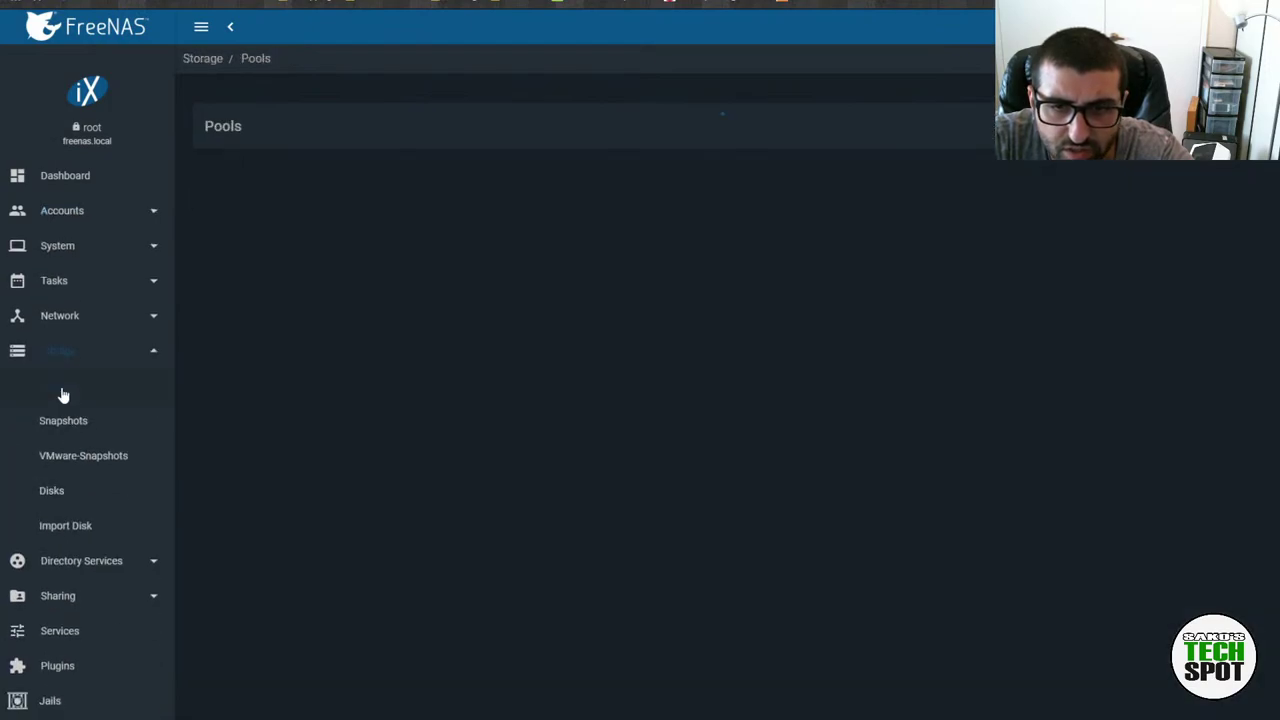
left_click(1237, 256)
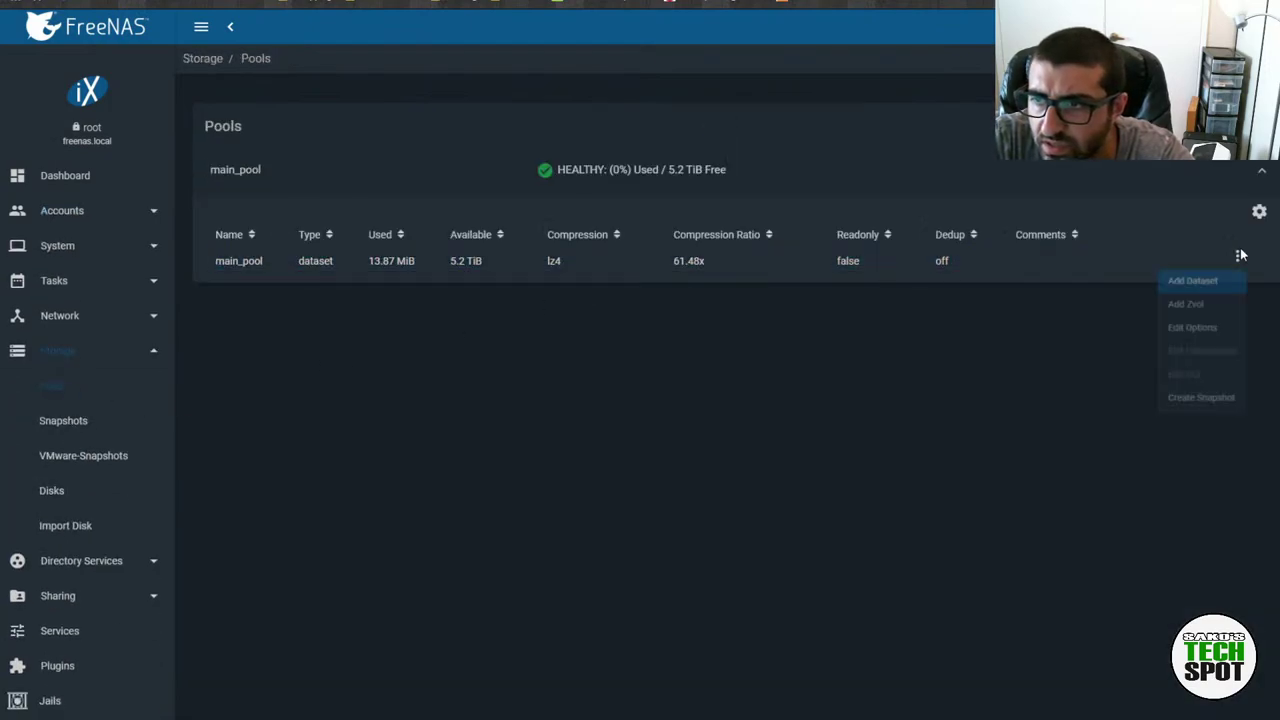
left_click(1190, 337)
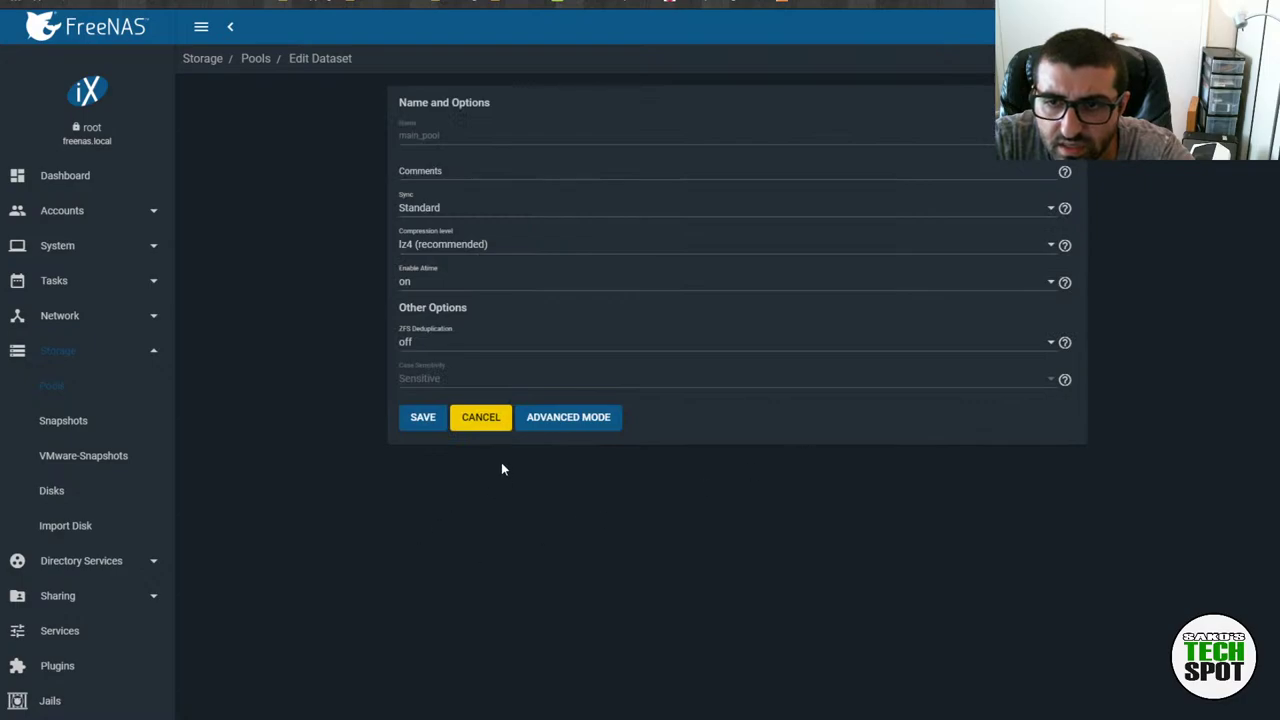
left_click(481, 417)
left_click(1236, 258)
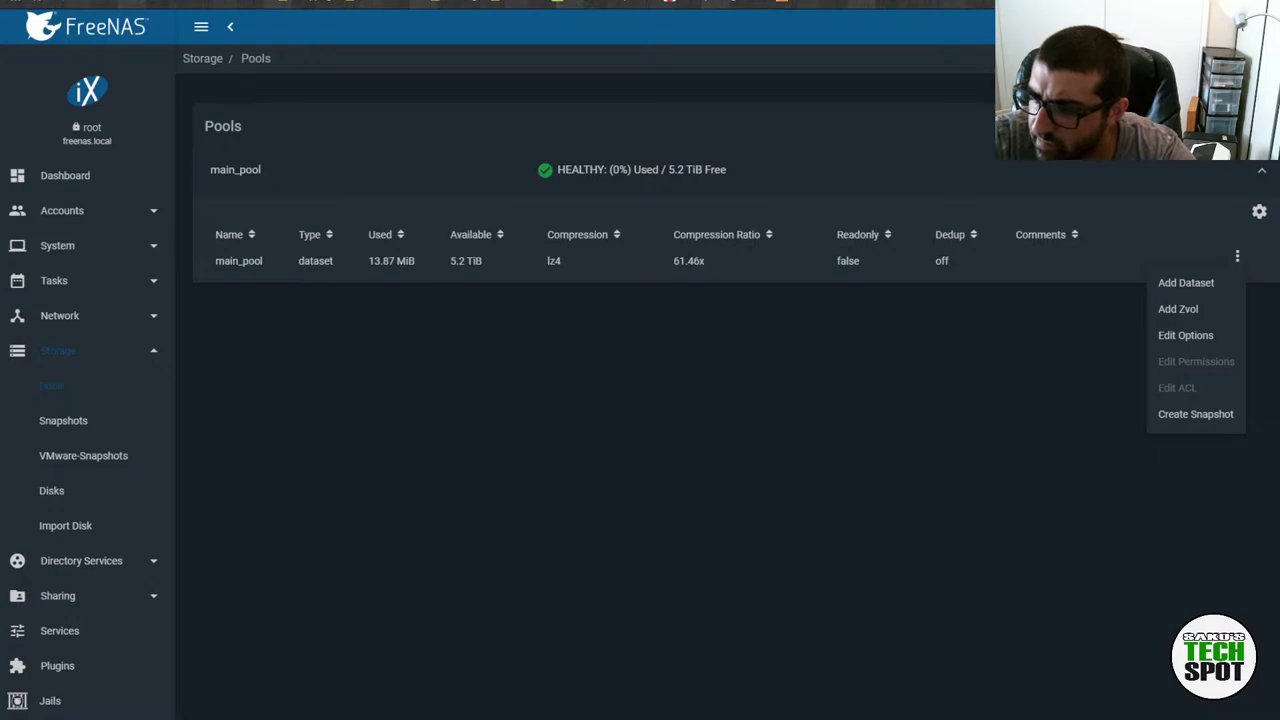
left_click(1023, 306)
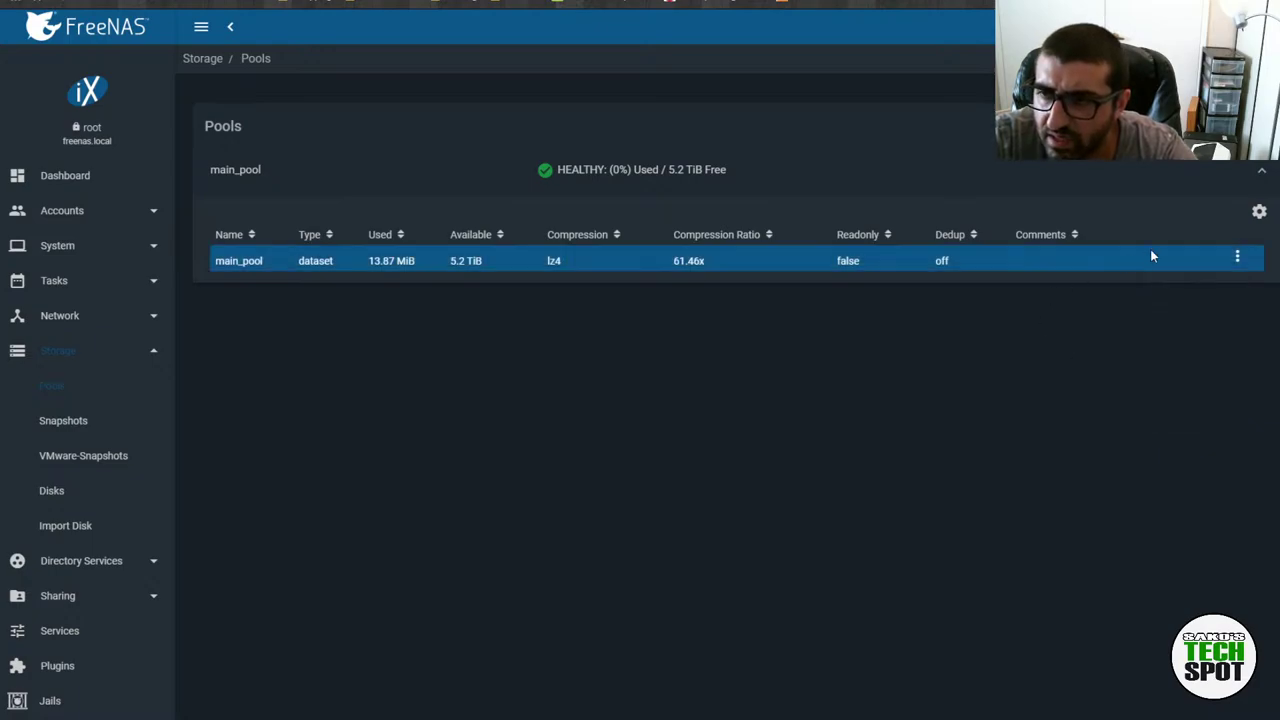
left_click(1237, 256)
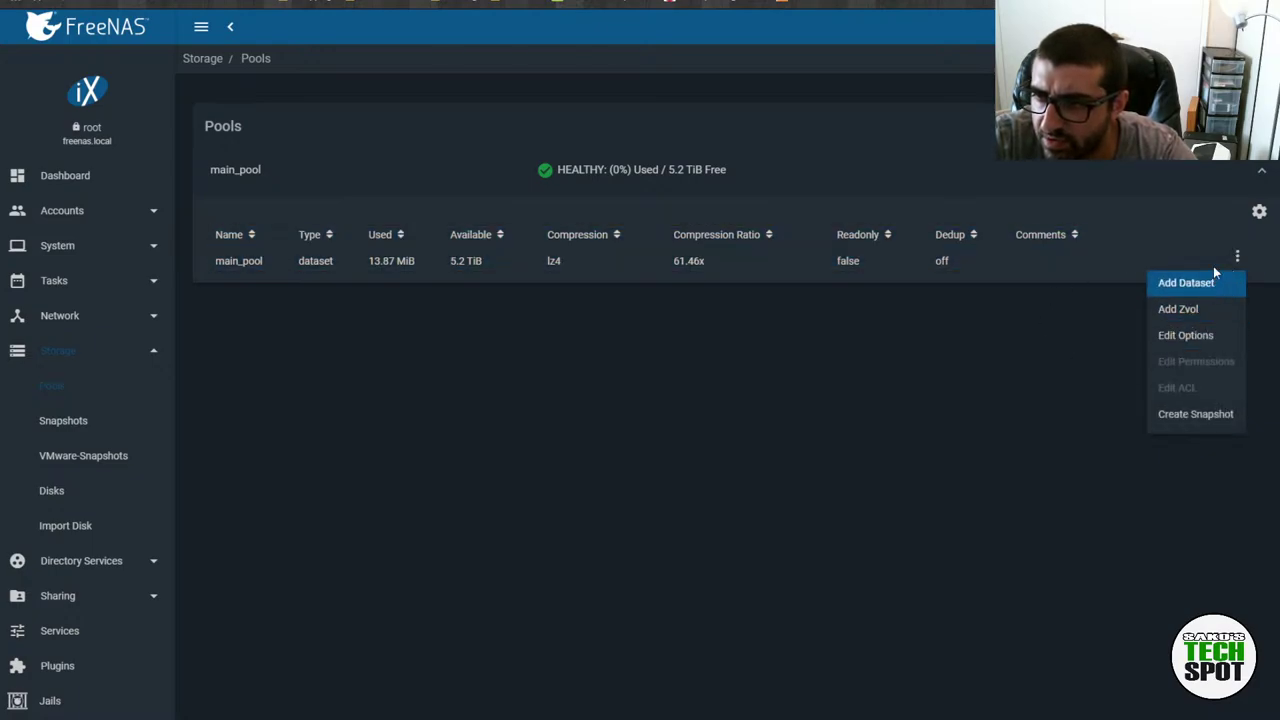
left_click(1207, 287)
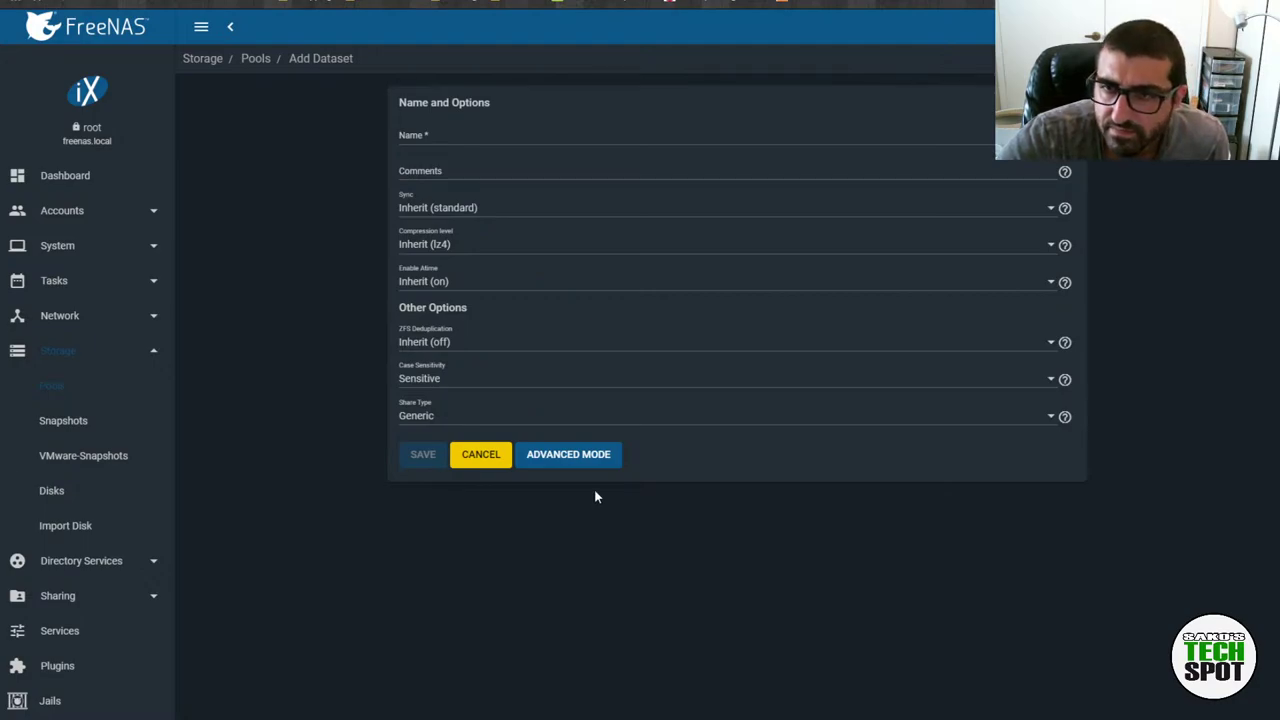
left_click(487, 140)
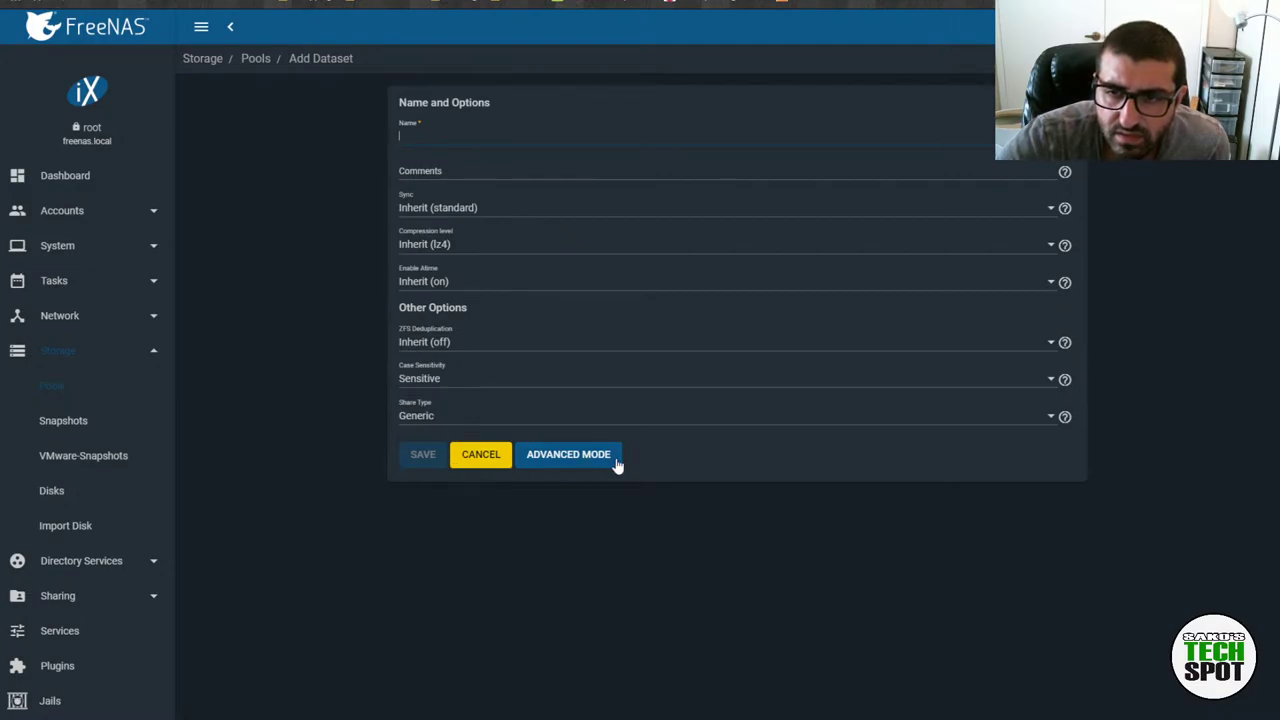
left_click(568, 454)
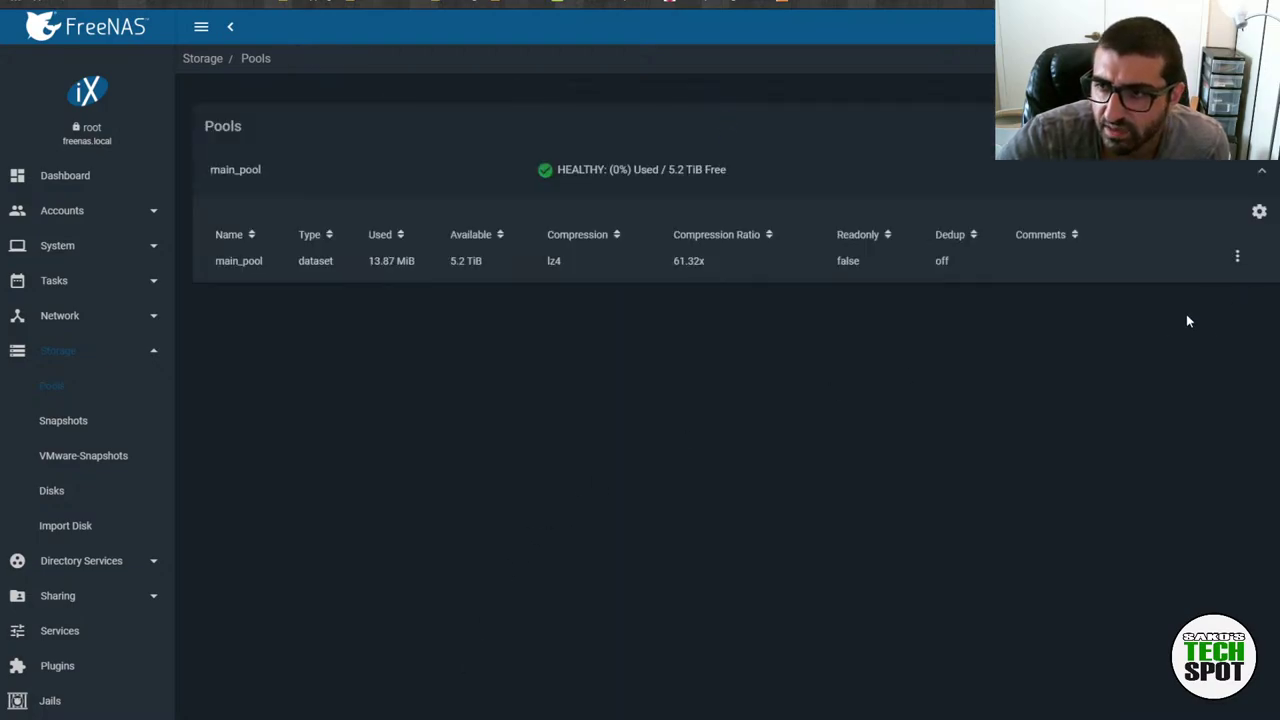
Add a child dataset named main_pool under the main_pool pool, keeping the inherited options and Generic share type
left_click(1237, 257)
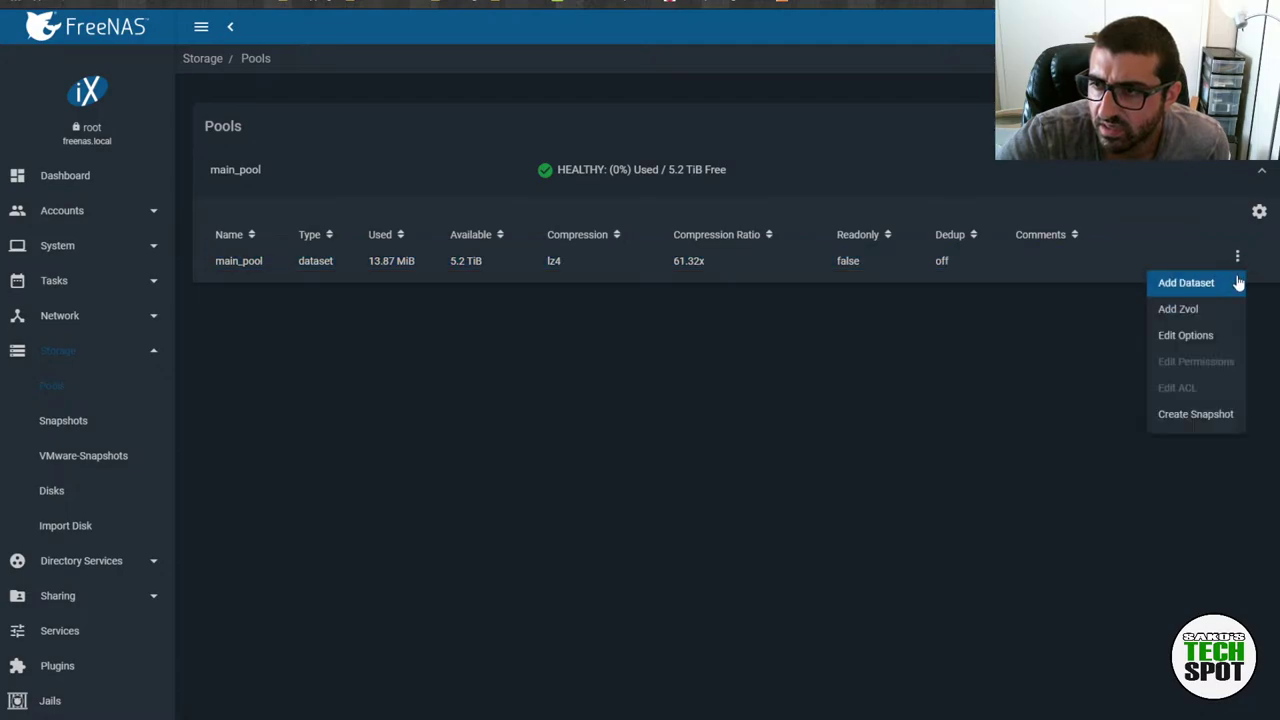
left_click(1180, 283)
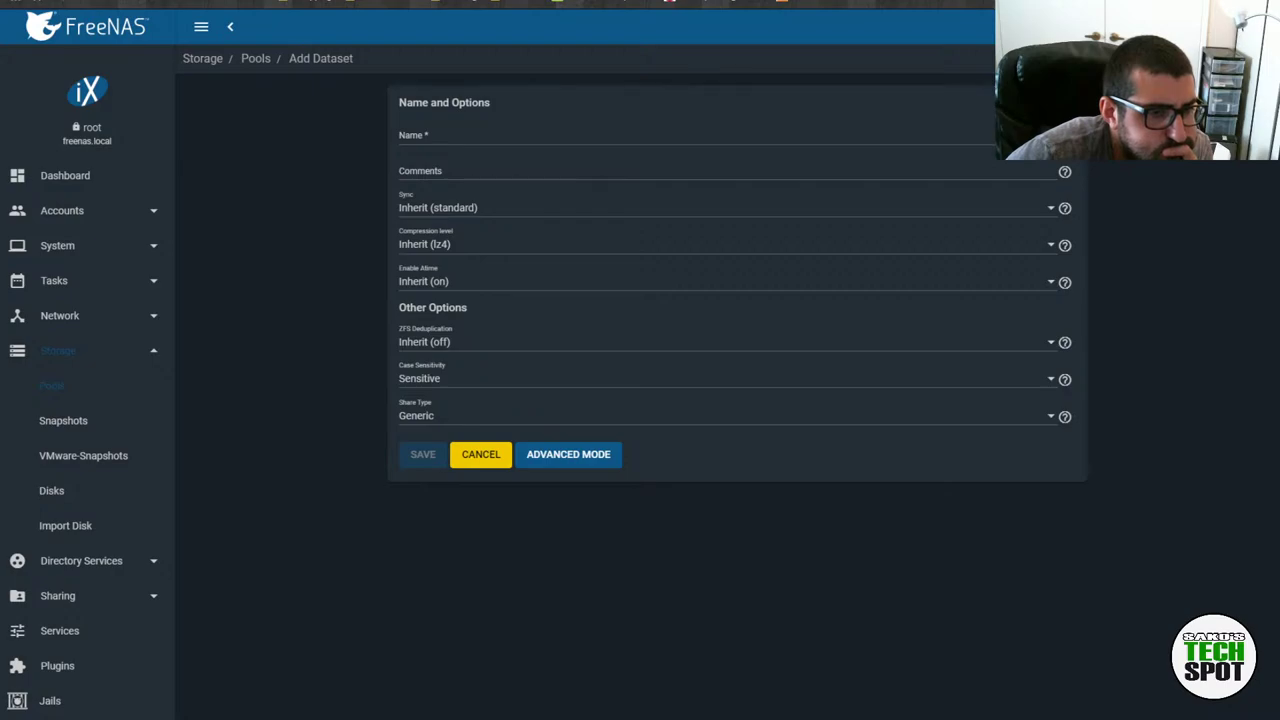
left_click(523, 130)
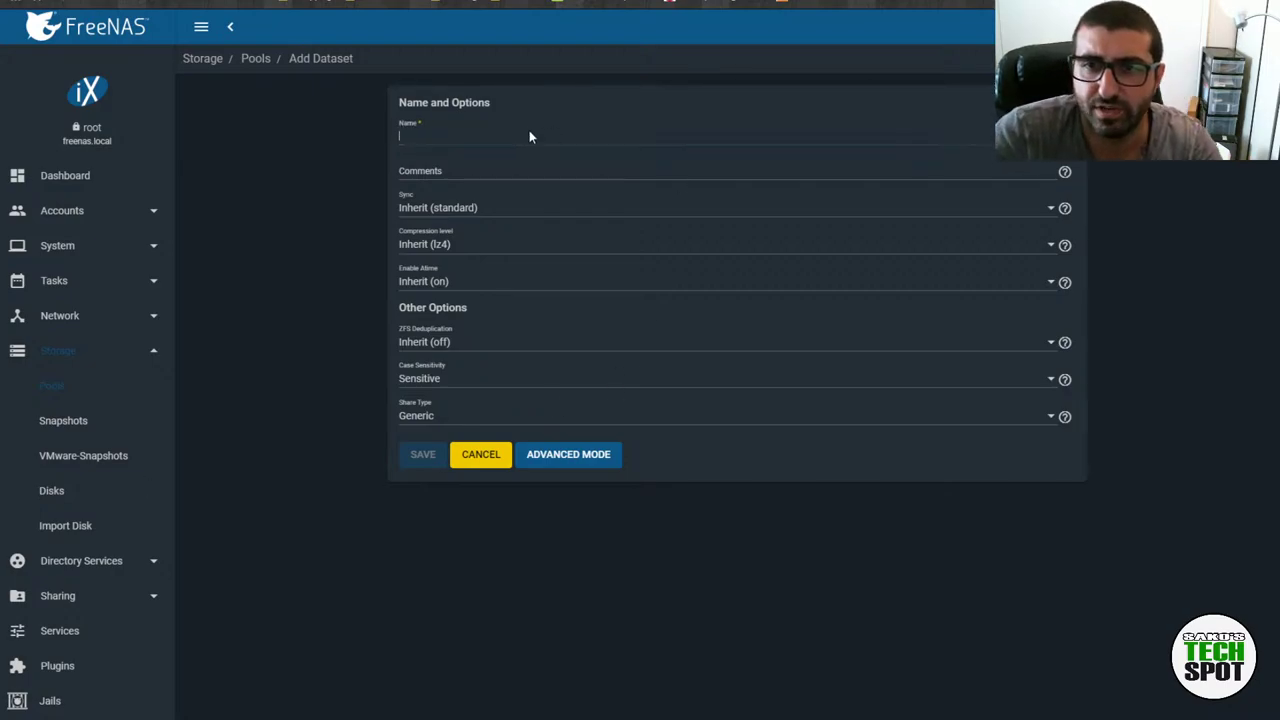
type("main")
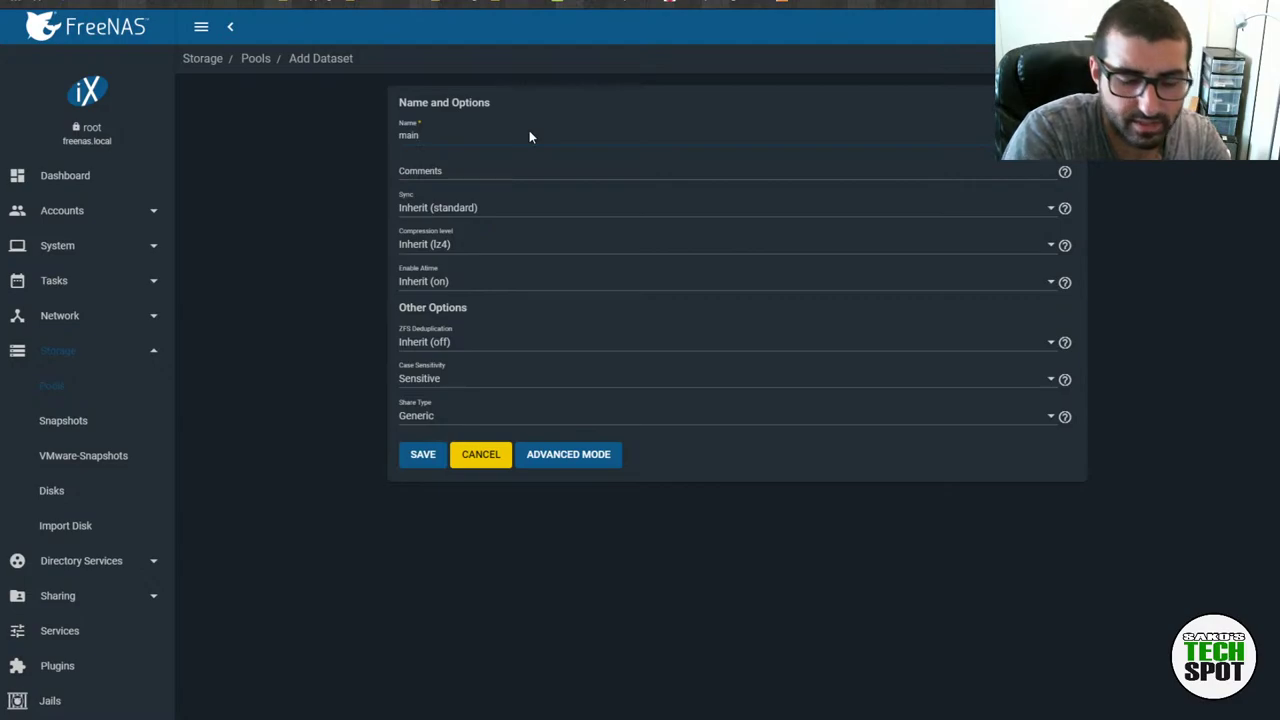
type("_pool")
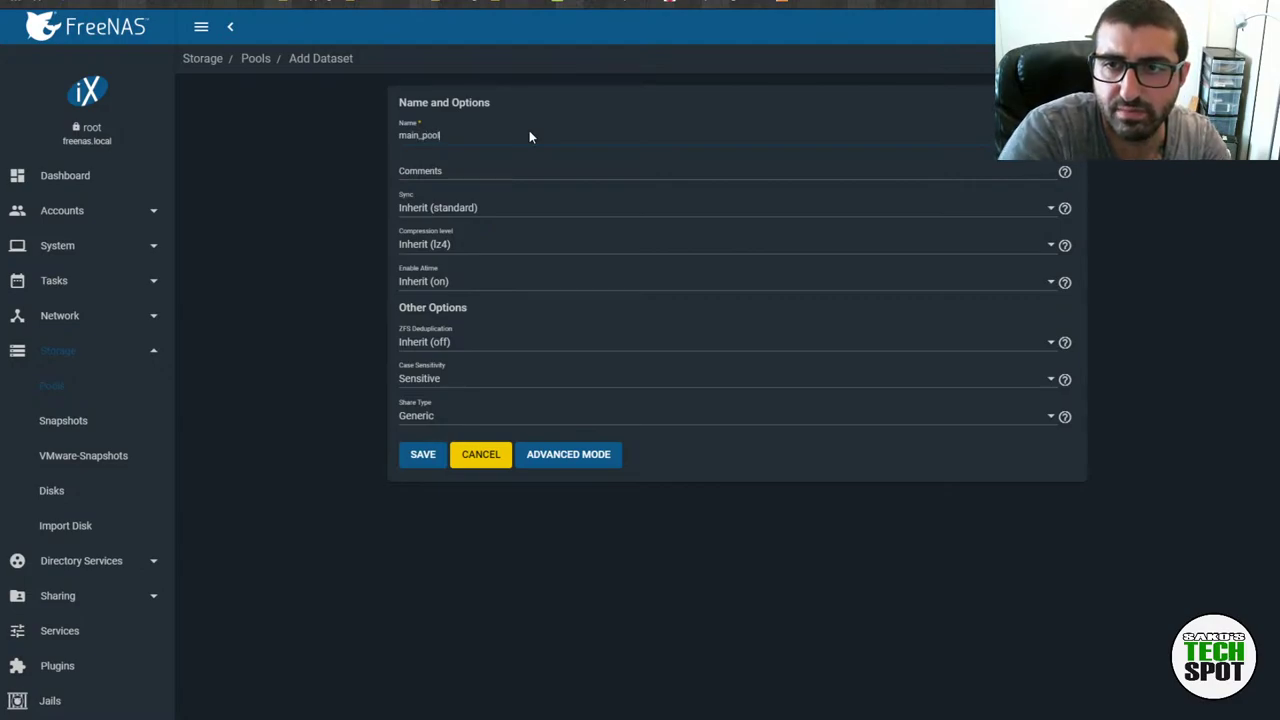
left_click(255, 268)
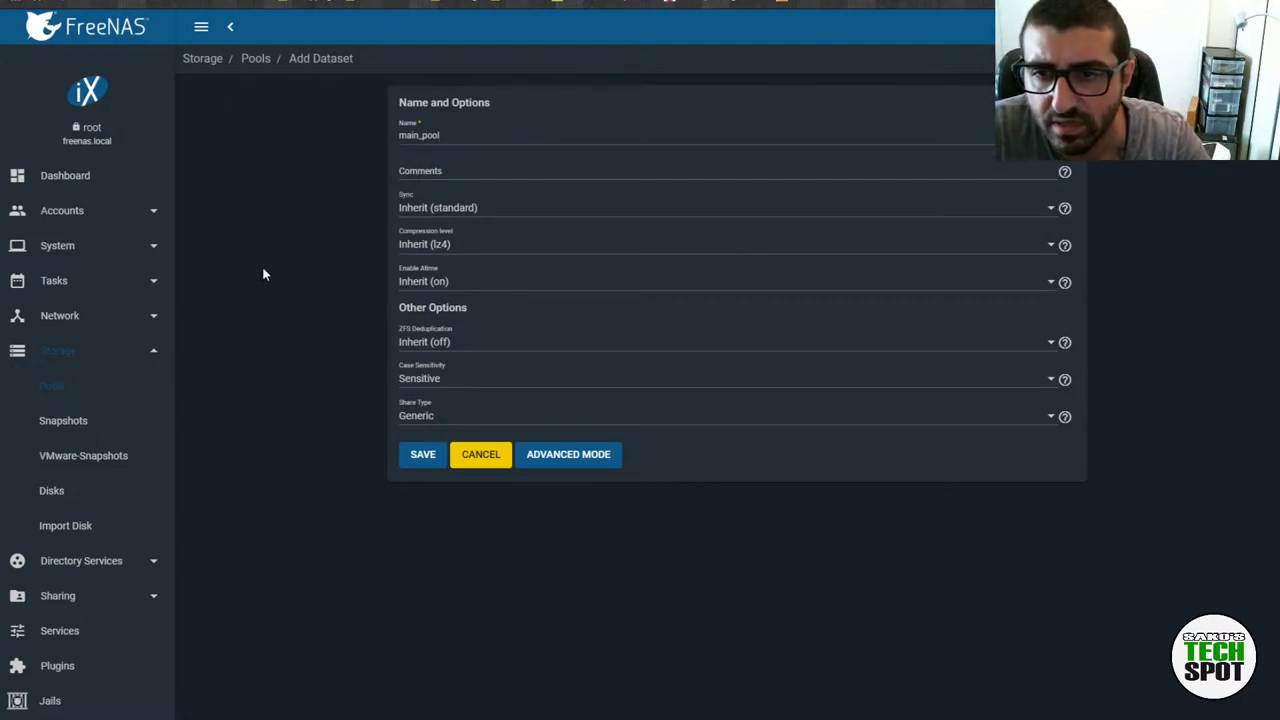
left_click(429, 464)
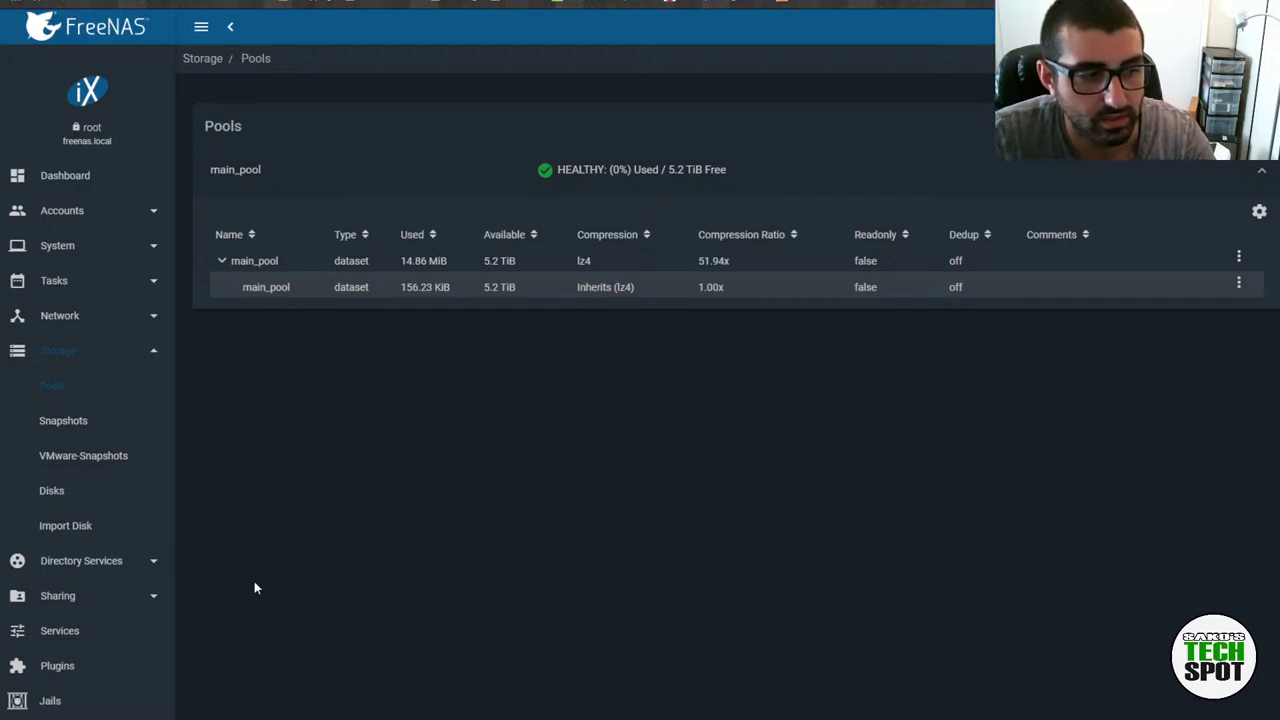
Open the permissions of the child main_pool dataset and set its owner user to the newly created account
left_click(311, 286)
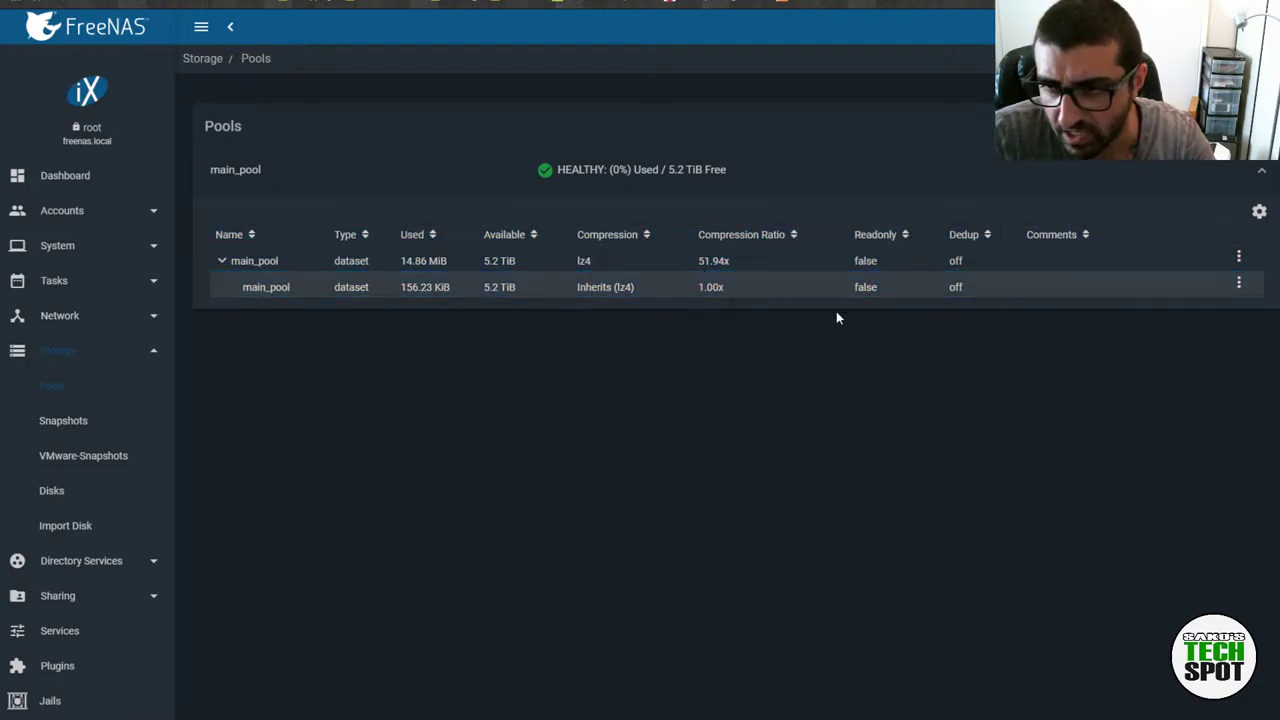
left_click(1238, 283)
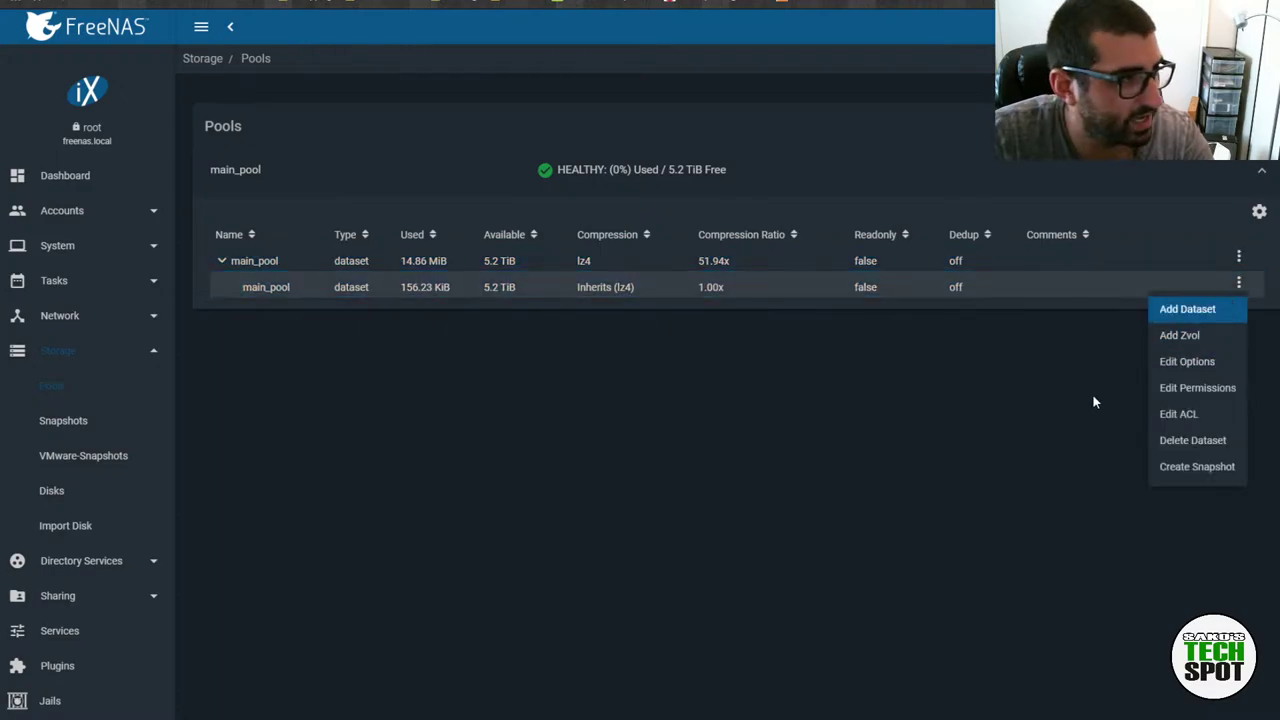
left_click(1195, 389)
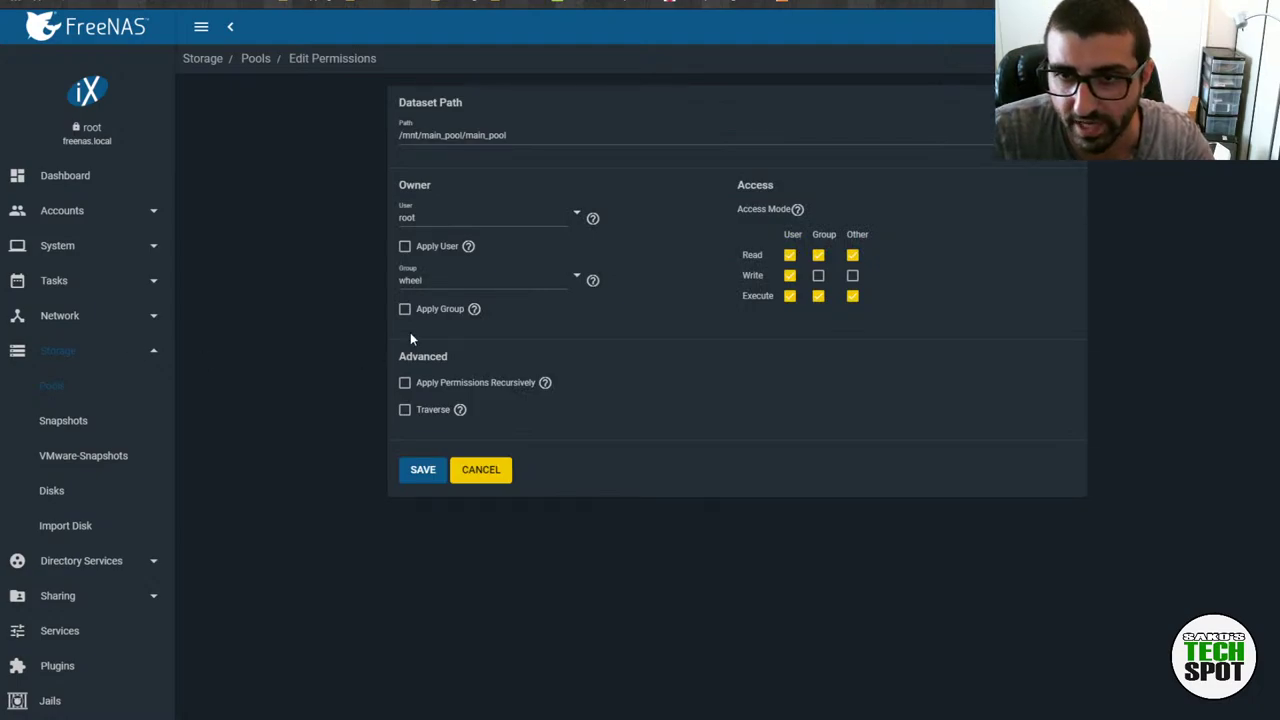
left_click(576, 211)
left_click(585, 241)
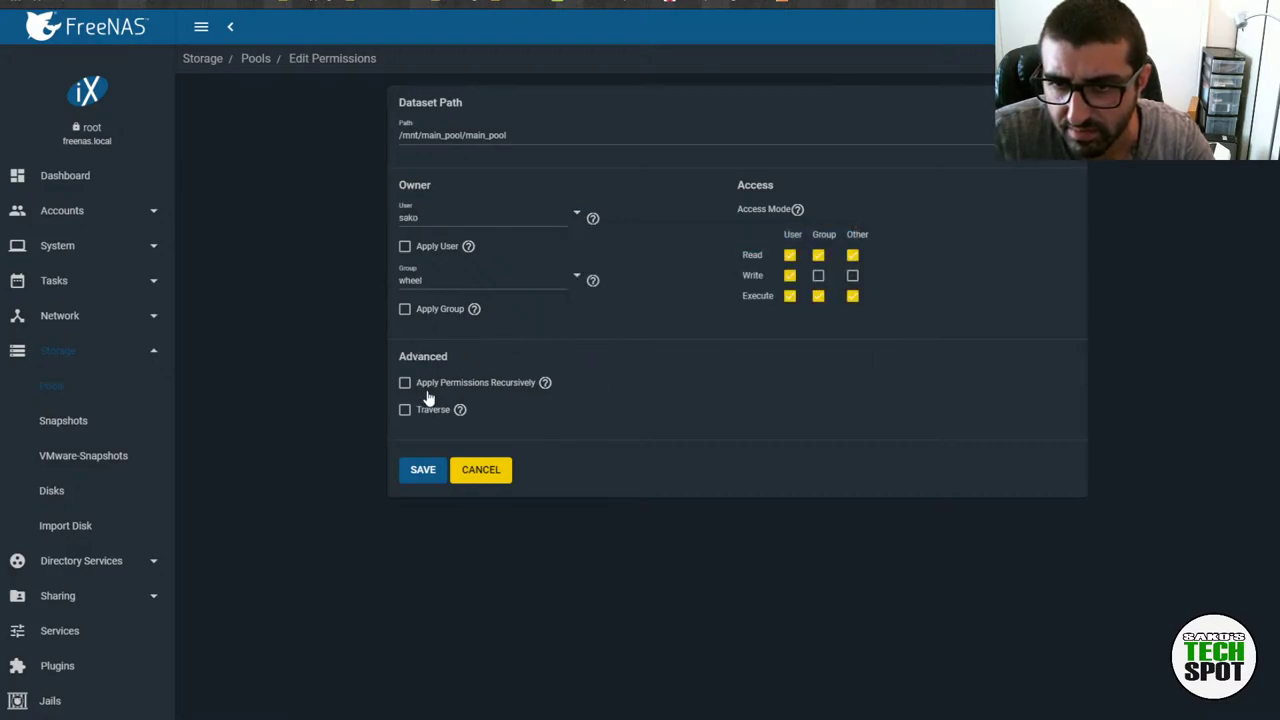
Grant Group and Other write access on the dataset, keep wheel as the group, and save the permissions
left_click(818, 275)
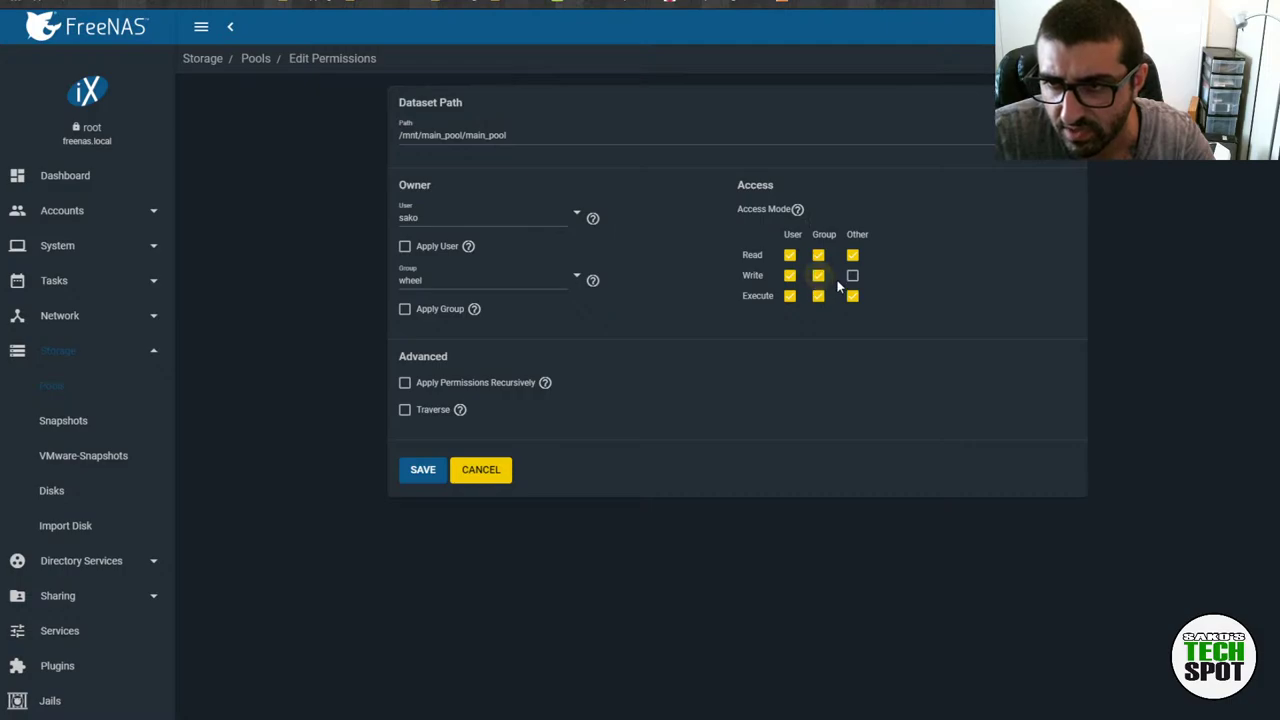
left_click(852, 275)
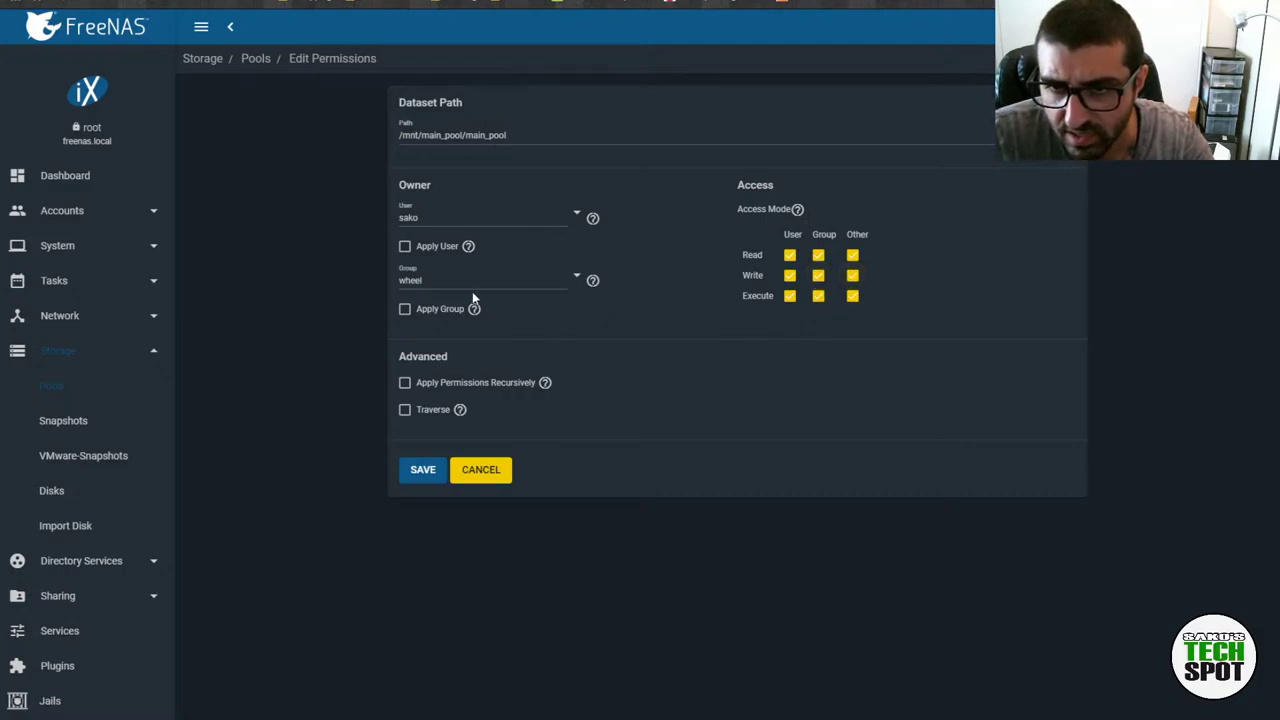
left_click(581, 280)
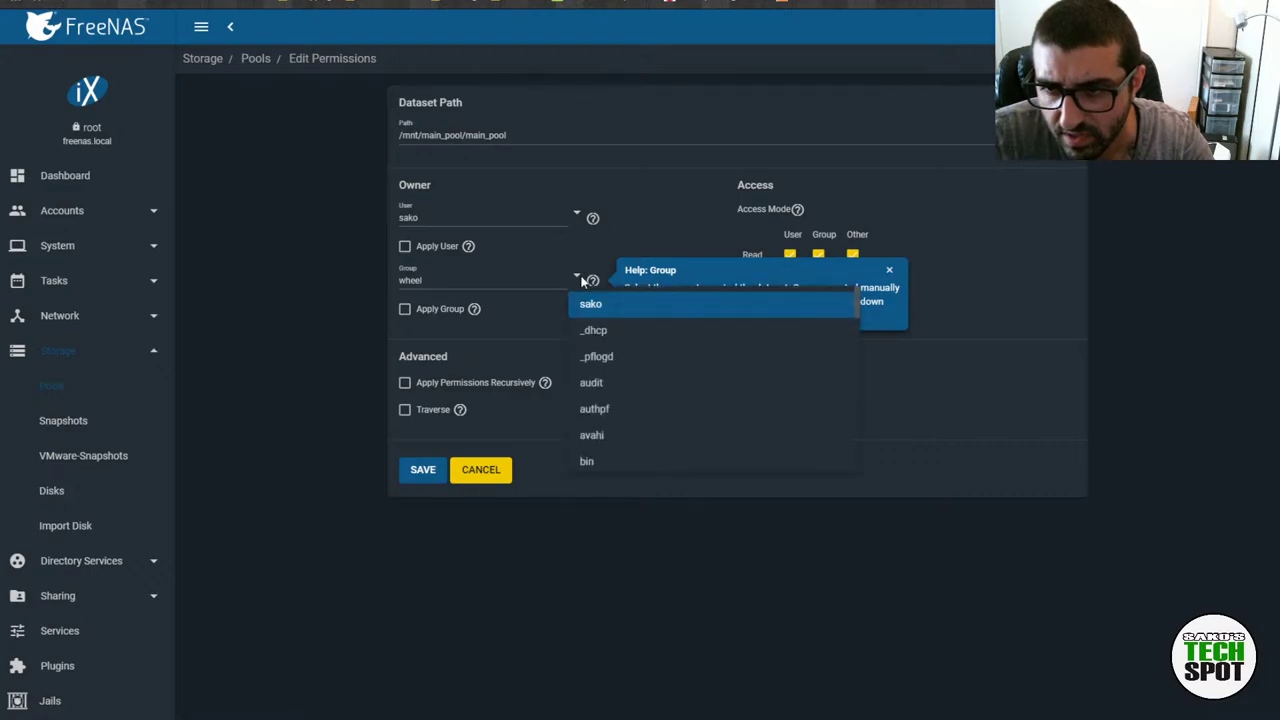
key("Escape")
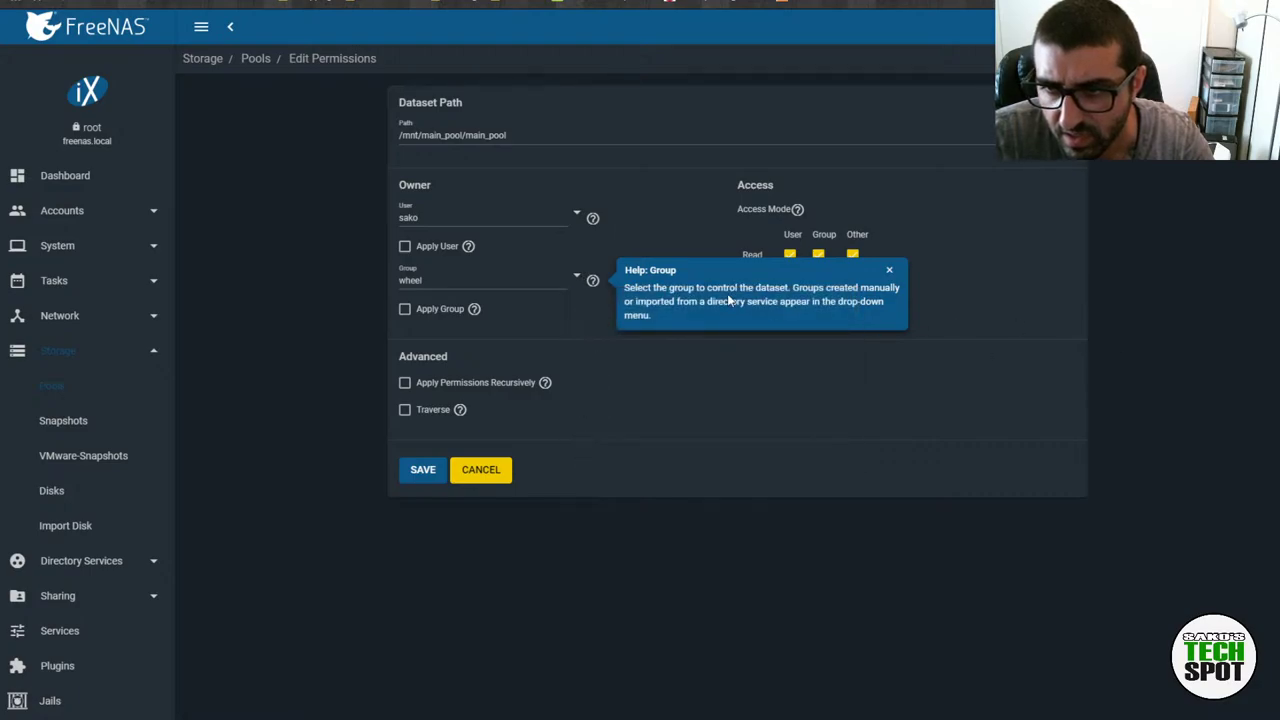
left_click(889, 269)
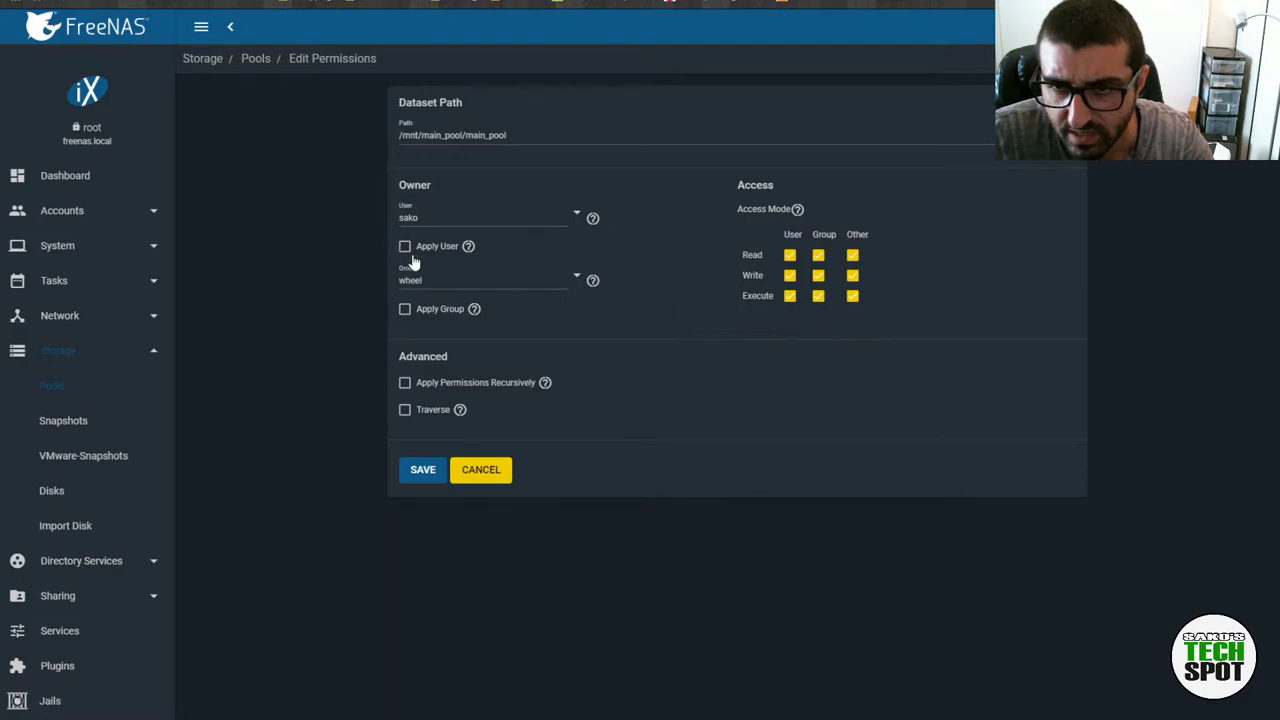
left_click(412, 480)
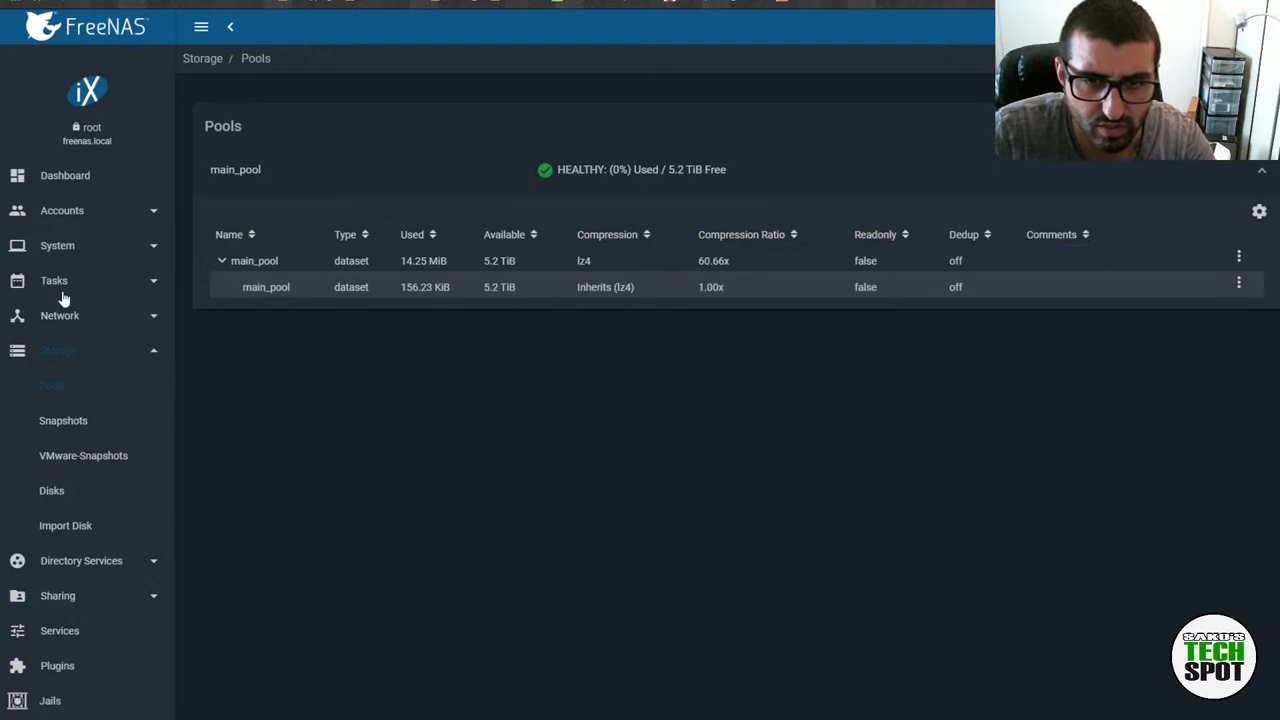
Start a new Windows (SMB) share with the path /mnt/main_pool/main_pool
left_click(78, 597)
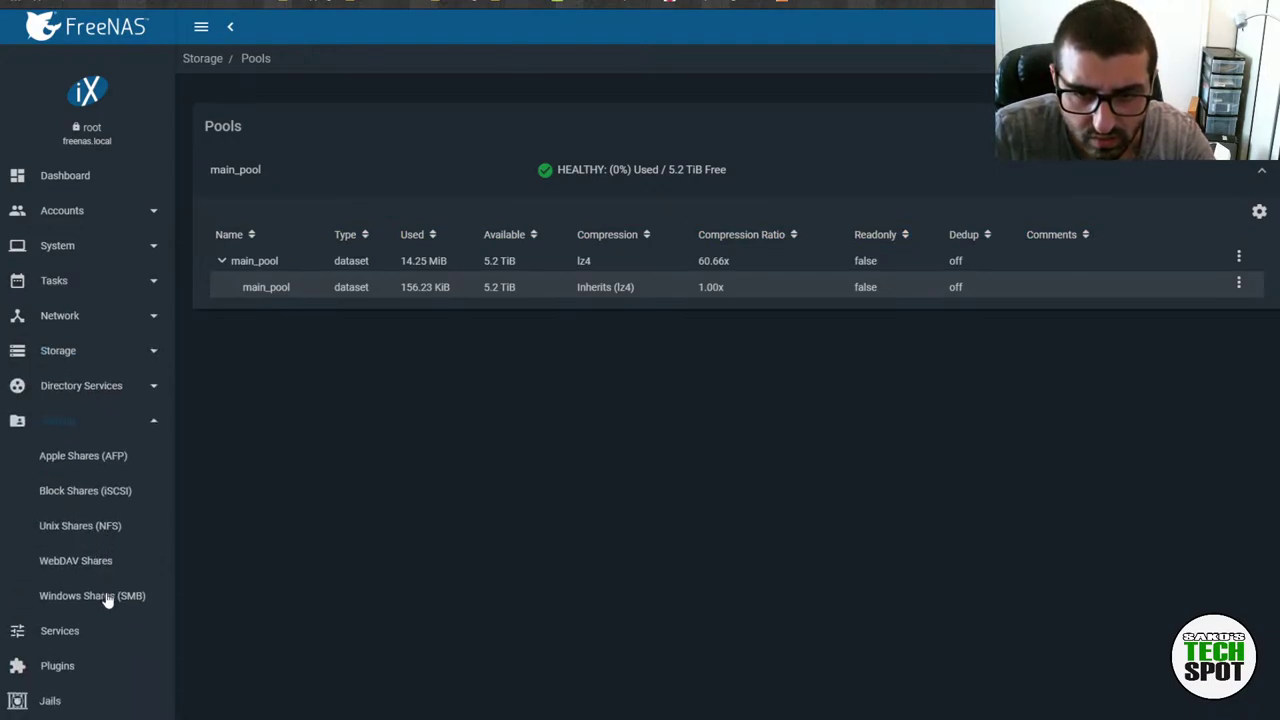
left_click(105, 596)
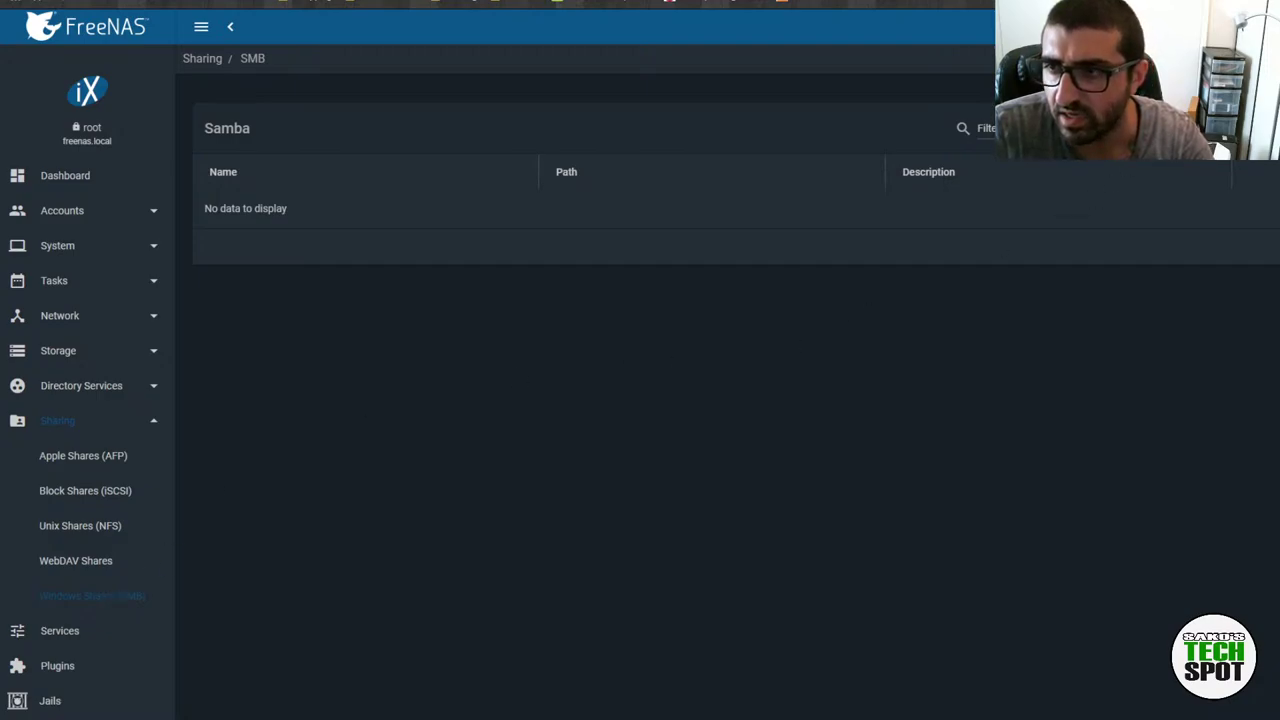
left_click(1240, 128)
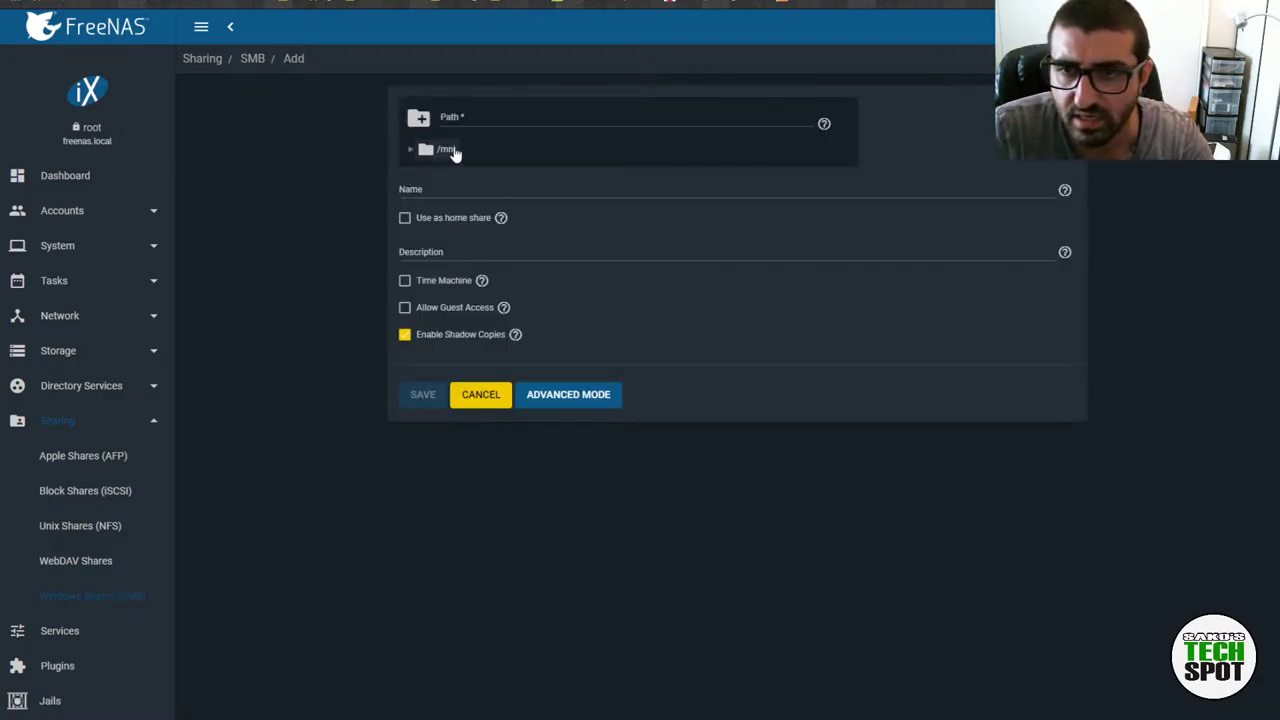
left_click(446, 149)
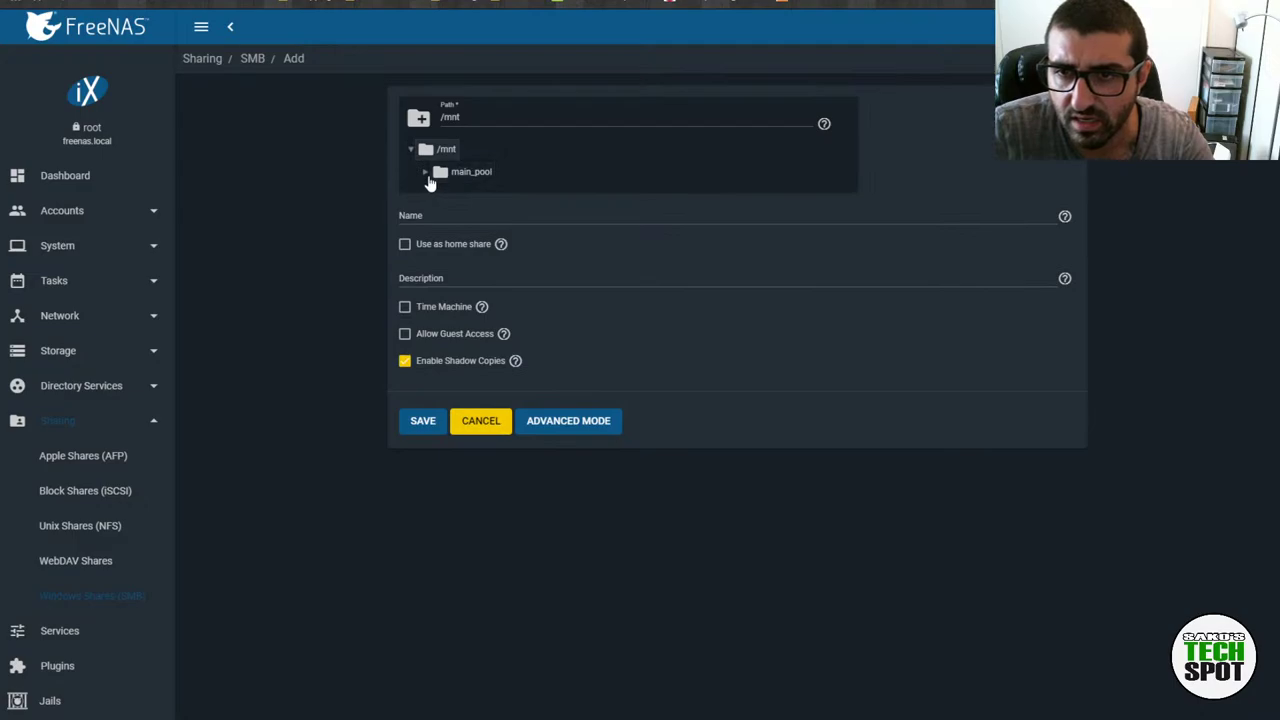
left_click(448, 172)
left_click(488, 194)
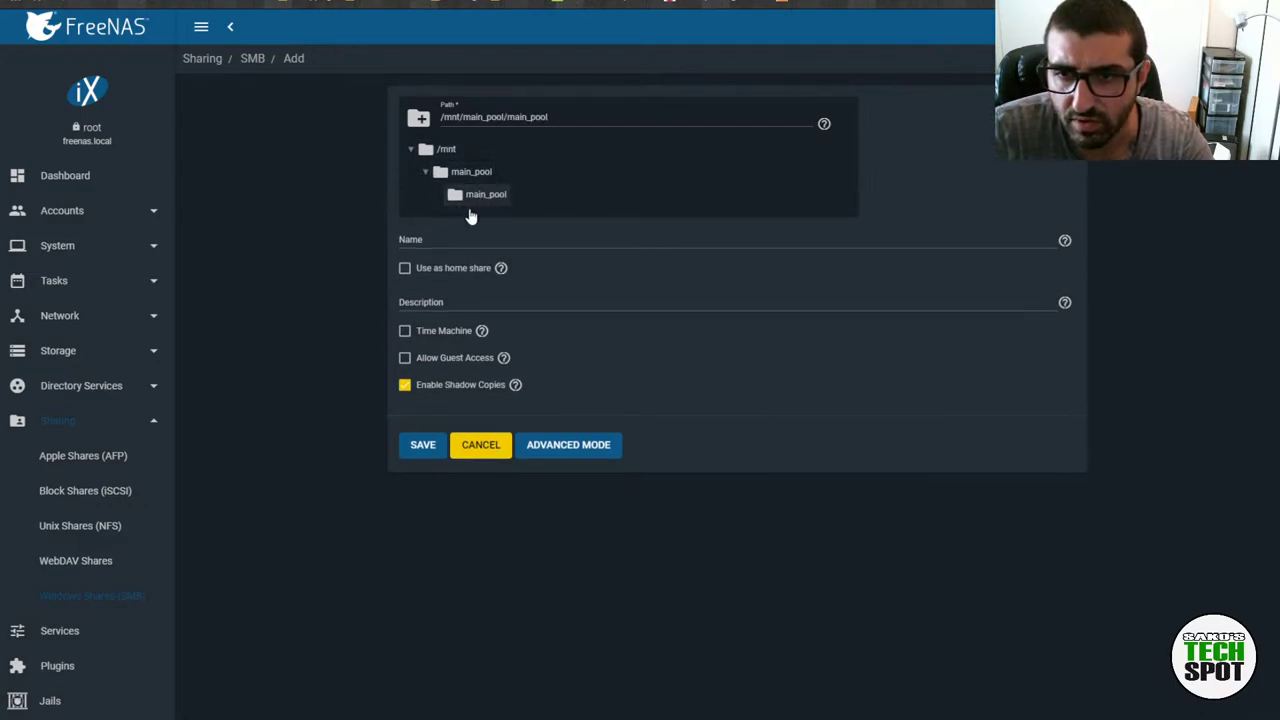
left_click(478, 193)
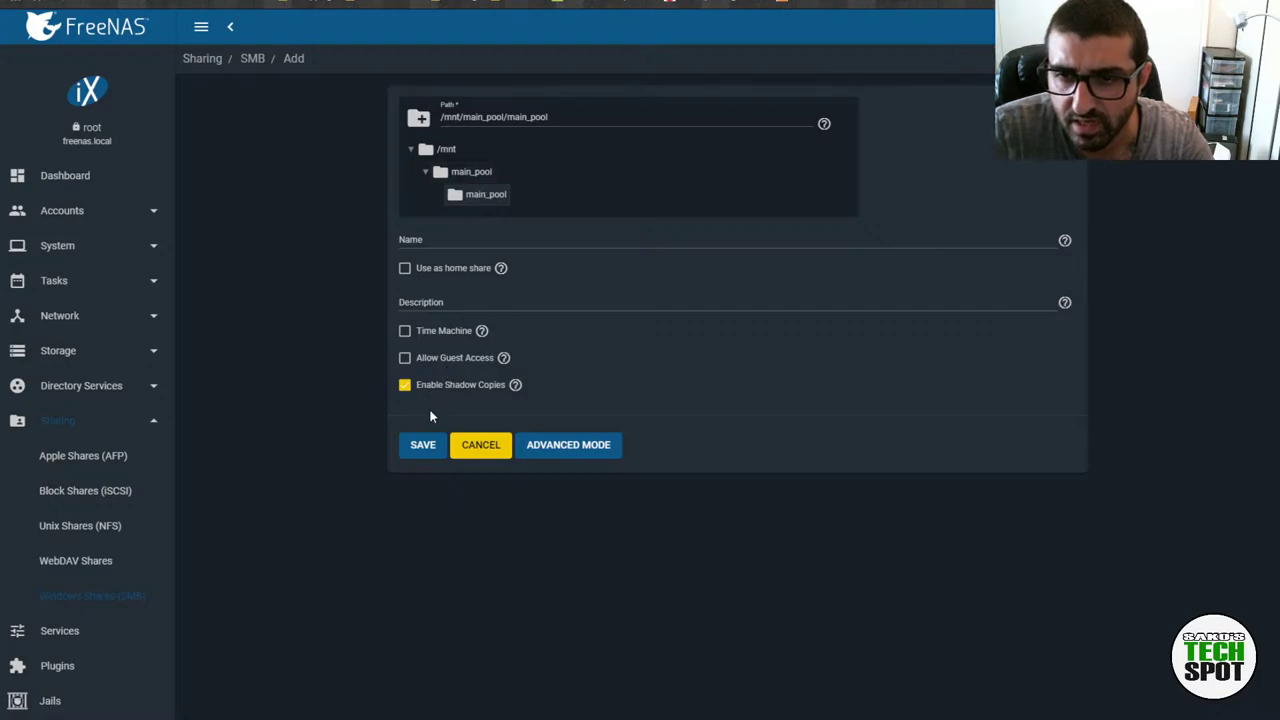
Save the share with the SMB service enabled to start automatically, and proceed to configuring its dataset's ACL
mouse_move(501, 269)
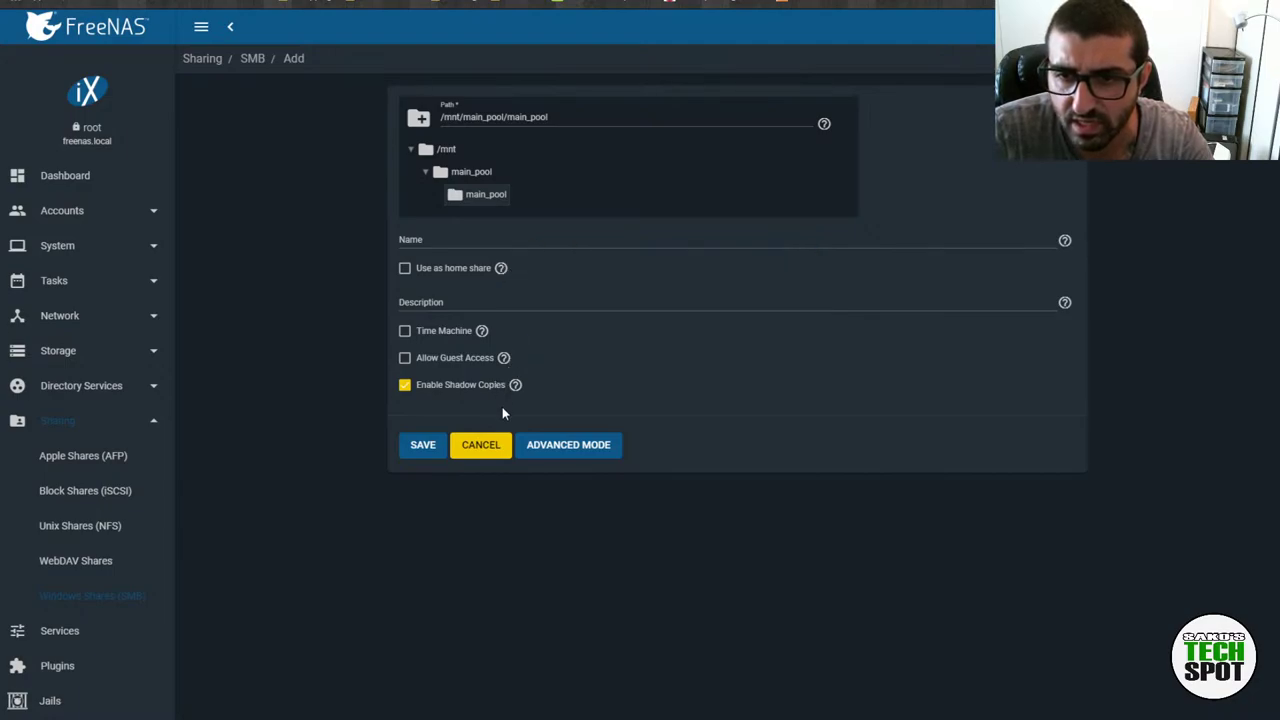
left_click(420, 453)
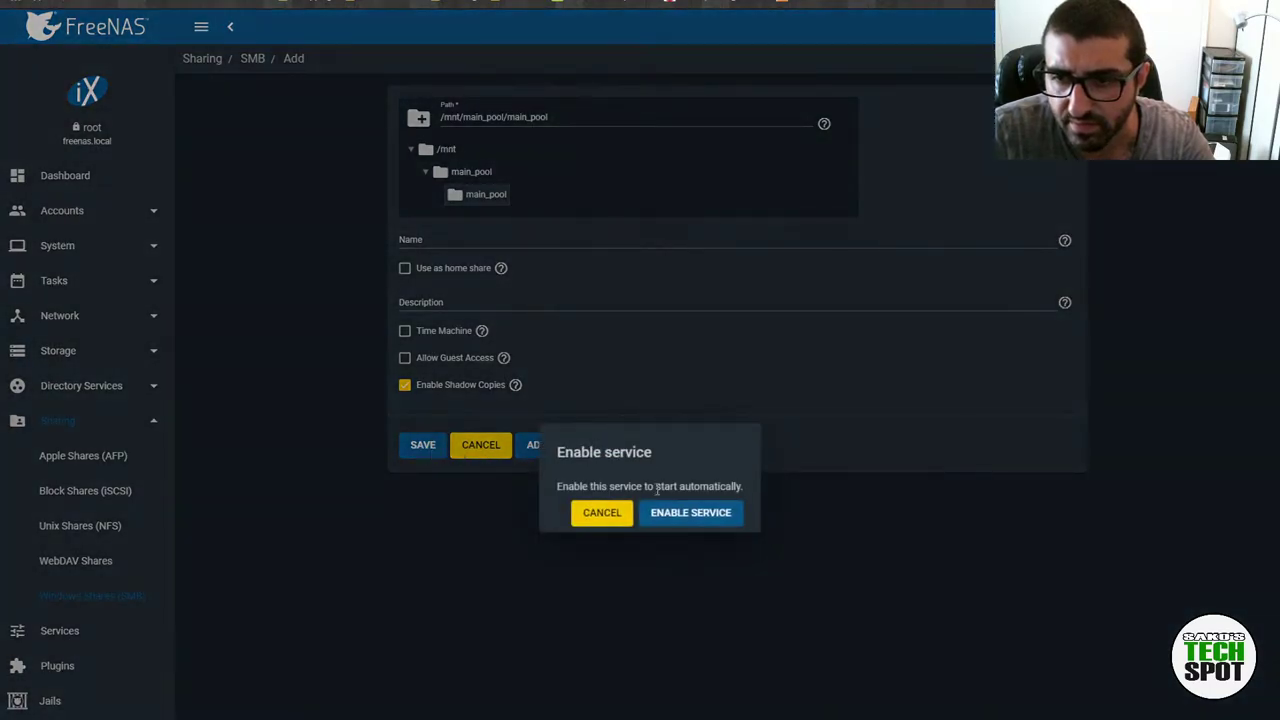
left_click(683, 512)
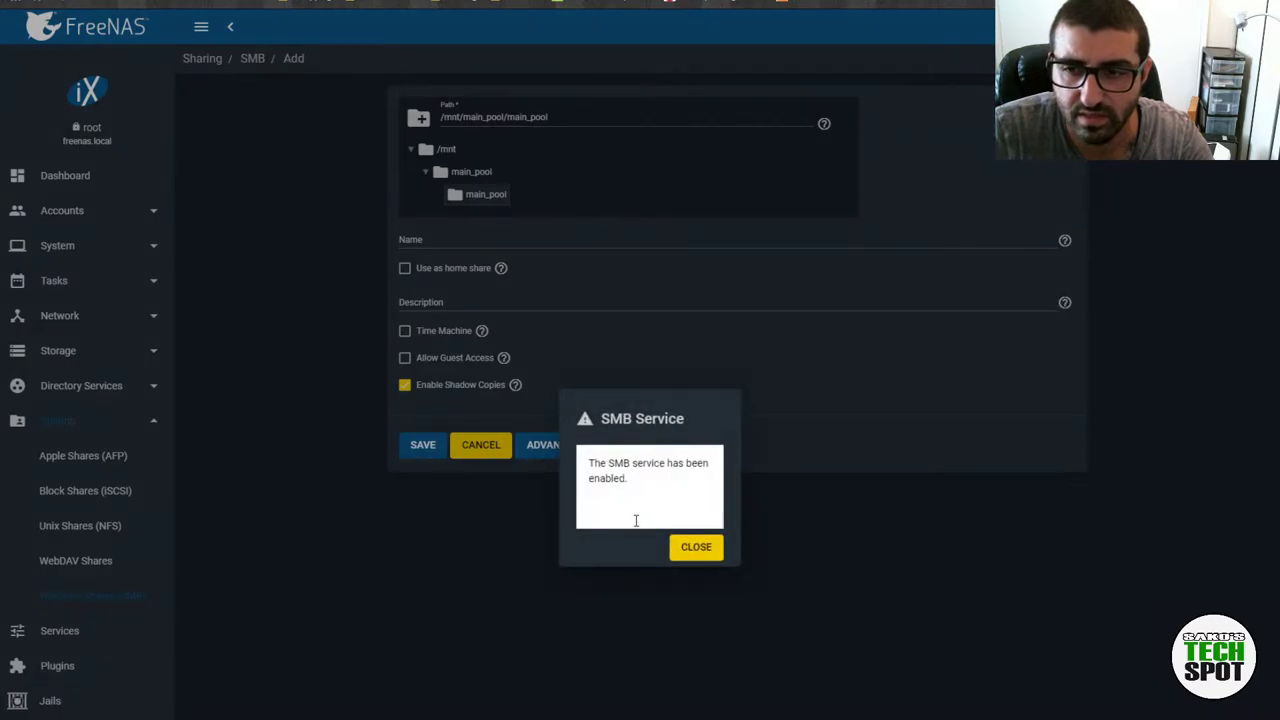
left_click(695, 549)
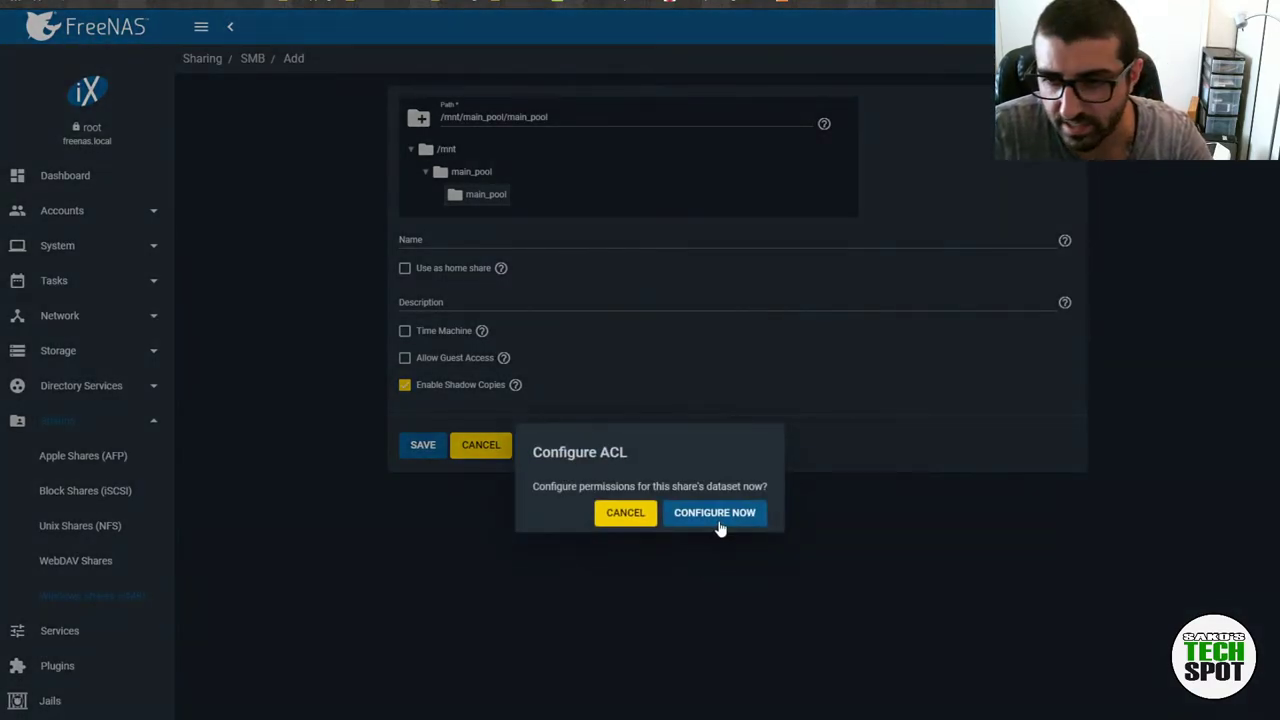
left_click(715, 521)
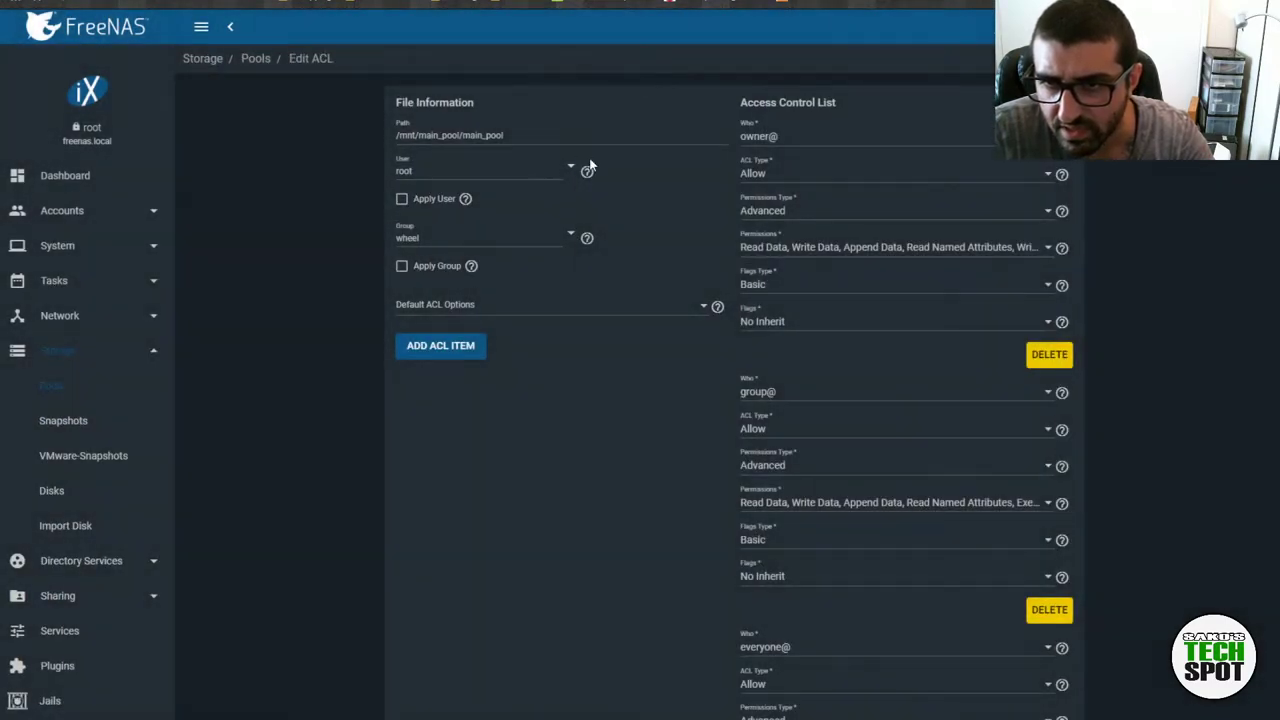
Try to save the dataset's existing ACL entries with the newly created account as owner user
left_click(590, 165)
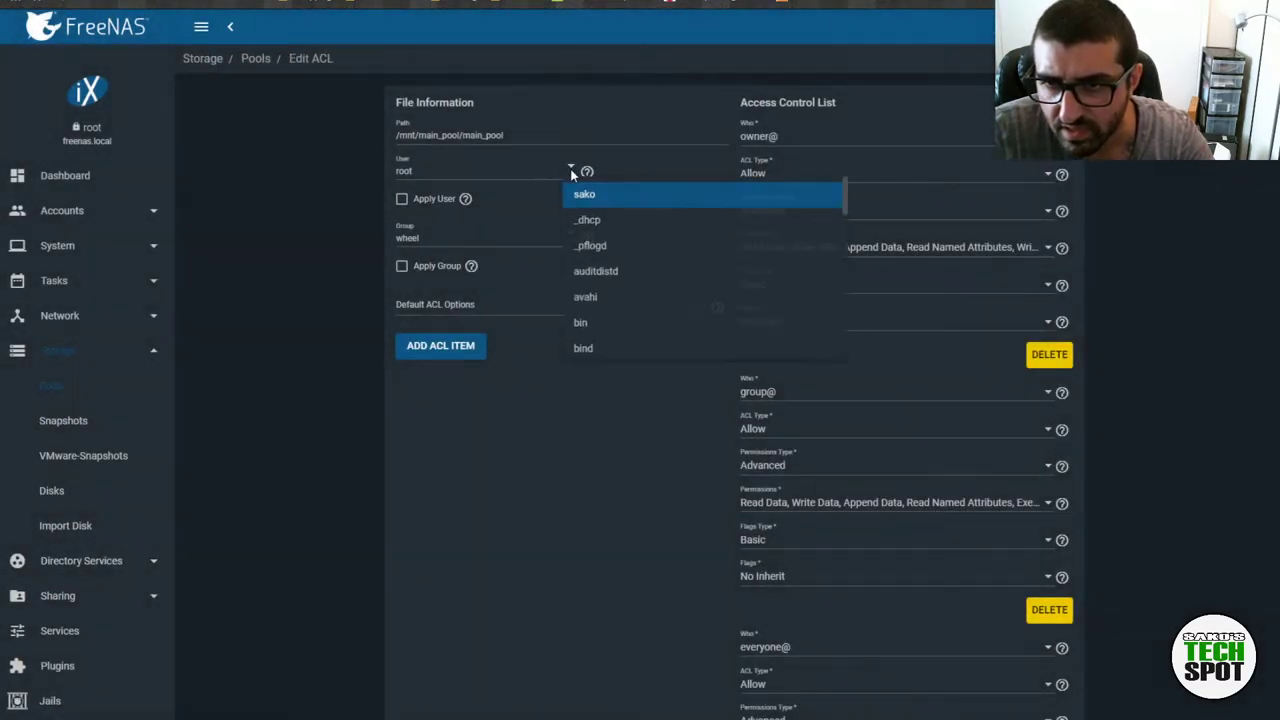
left_click(595, 193)
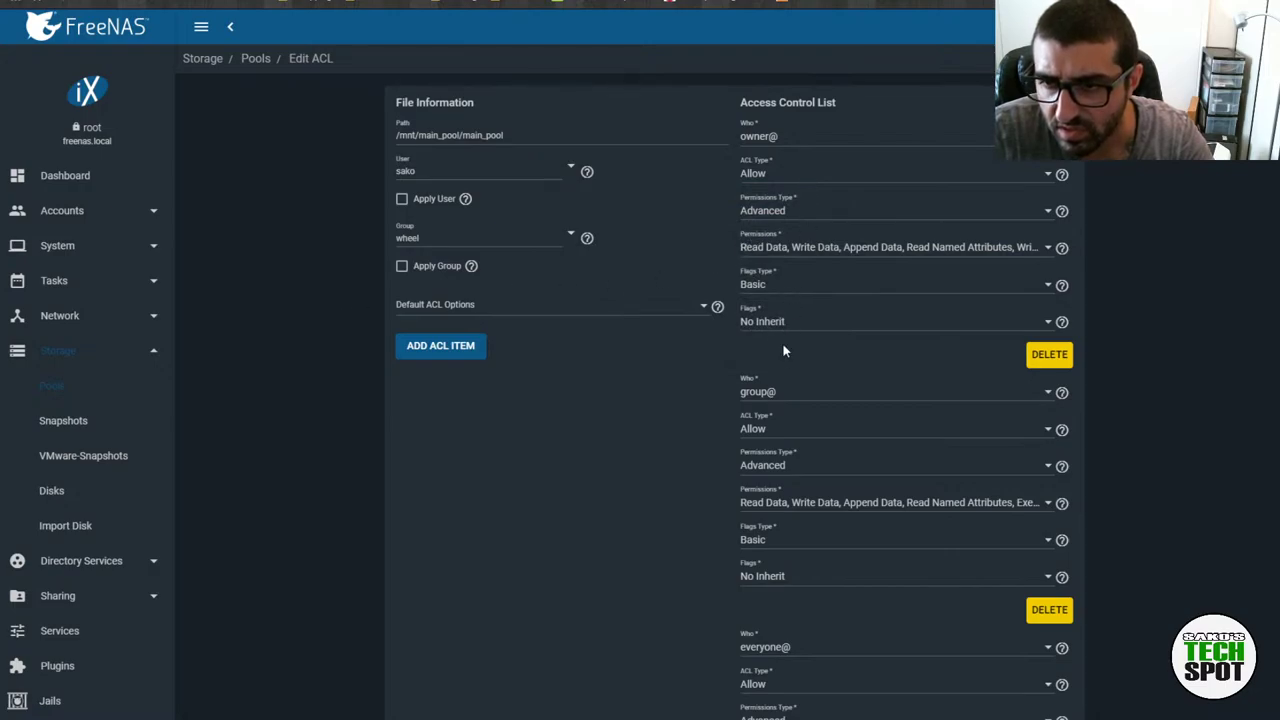
scroll(790, 380, "down", 3)
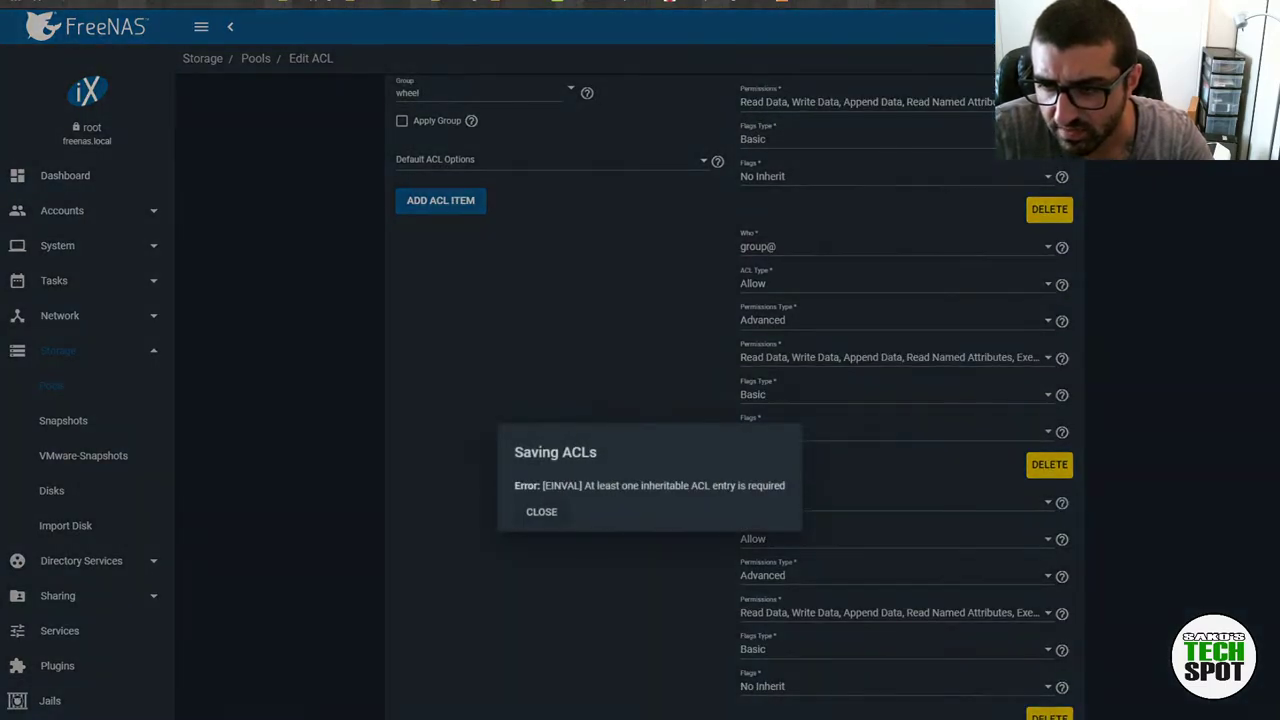
left_click(541, 512)
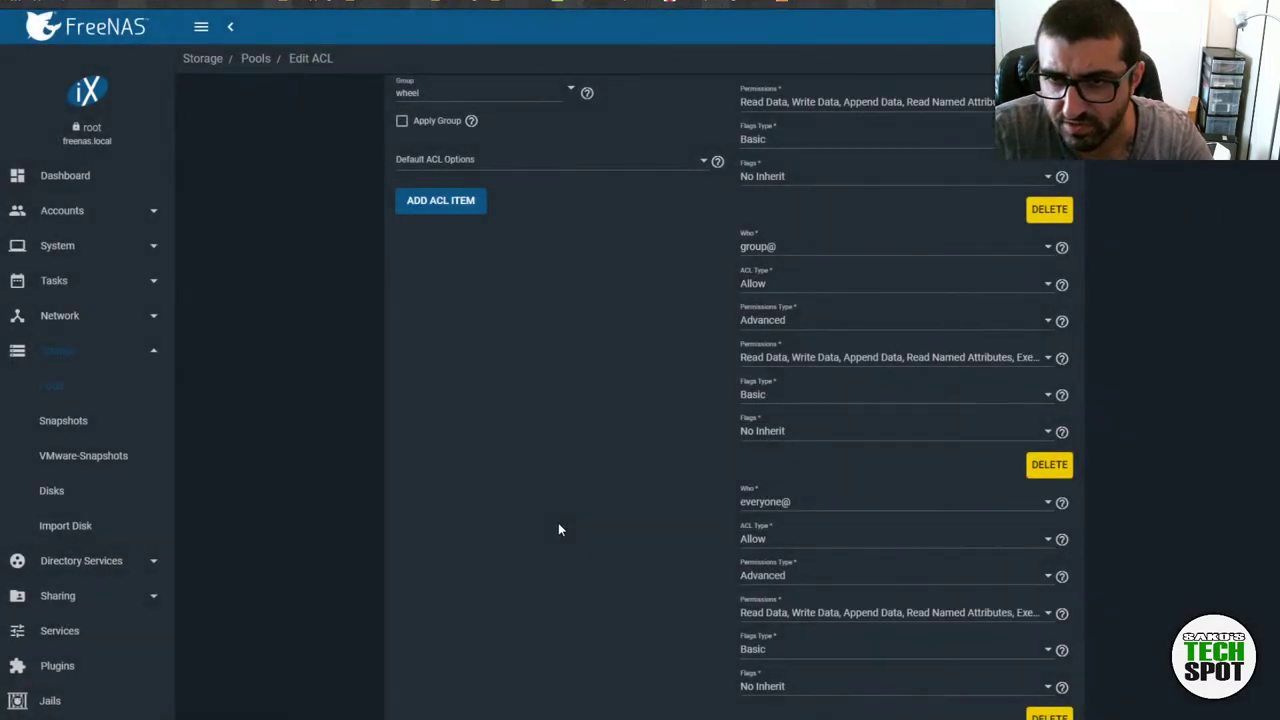
Apply the OPEN default ACL options to the dataset and add an ACL item
scroll(558, 522, "up", 3)
left_click(525, 308)
left_click(527, 312)
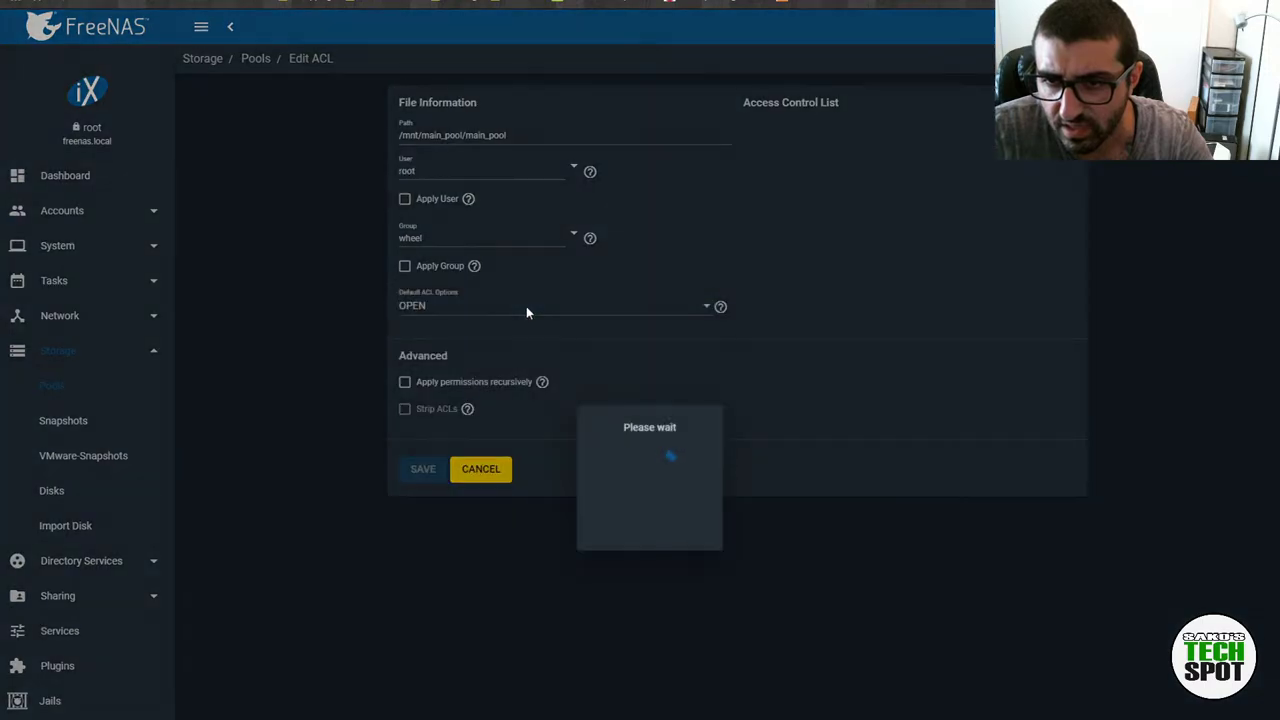
left_click(450, 316)
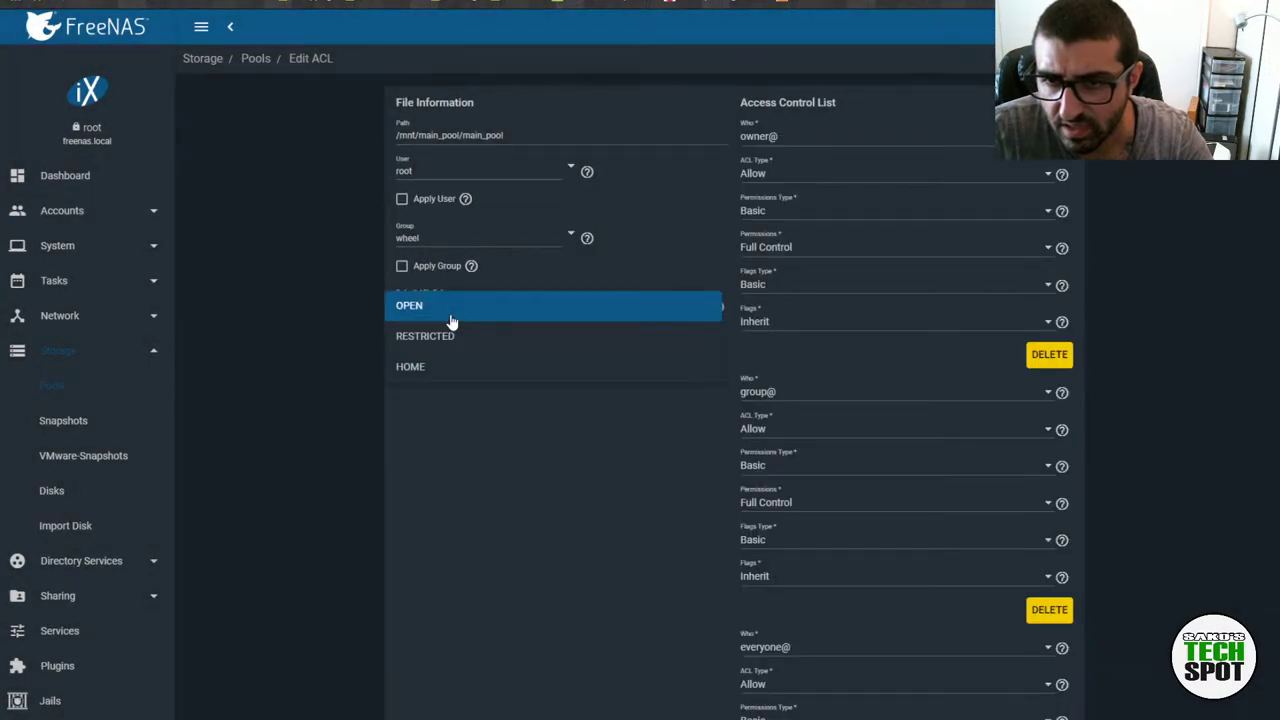
left_click(454, 310)
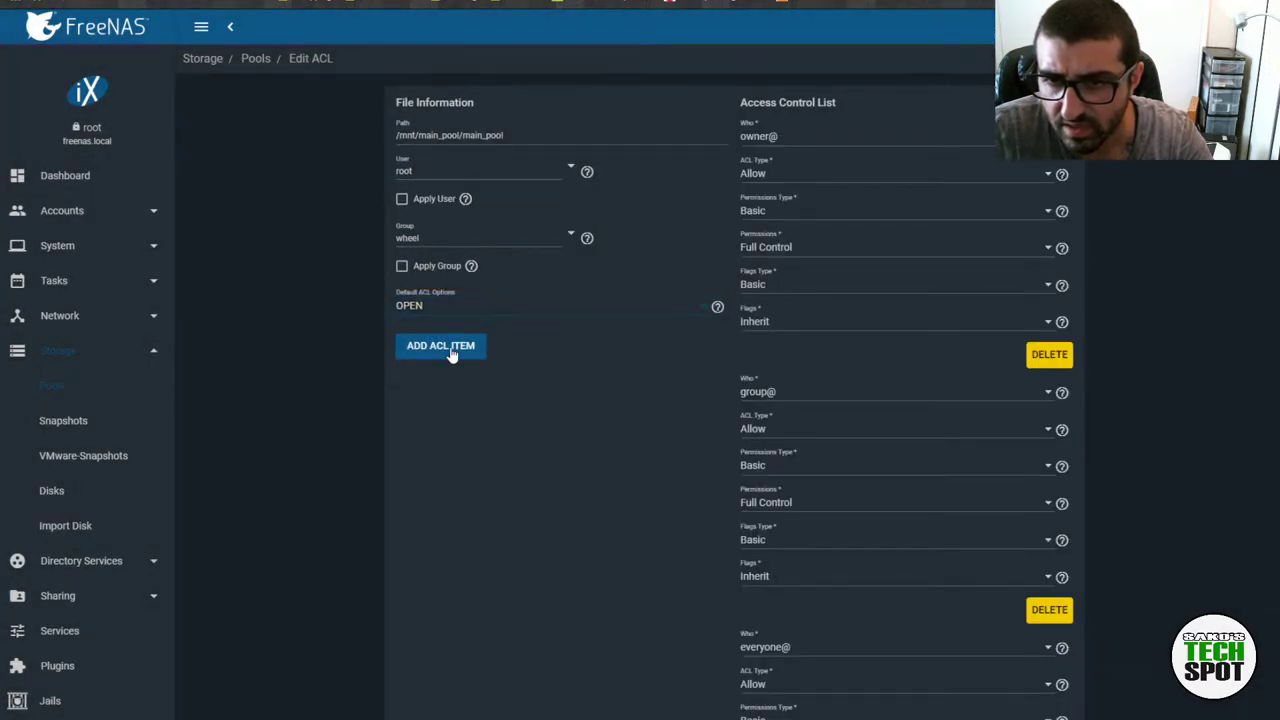
left_click(450, 354)
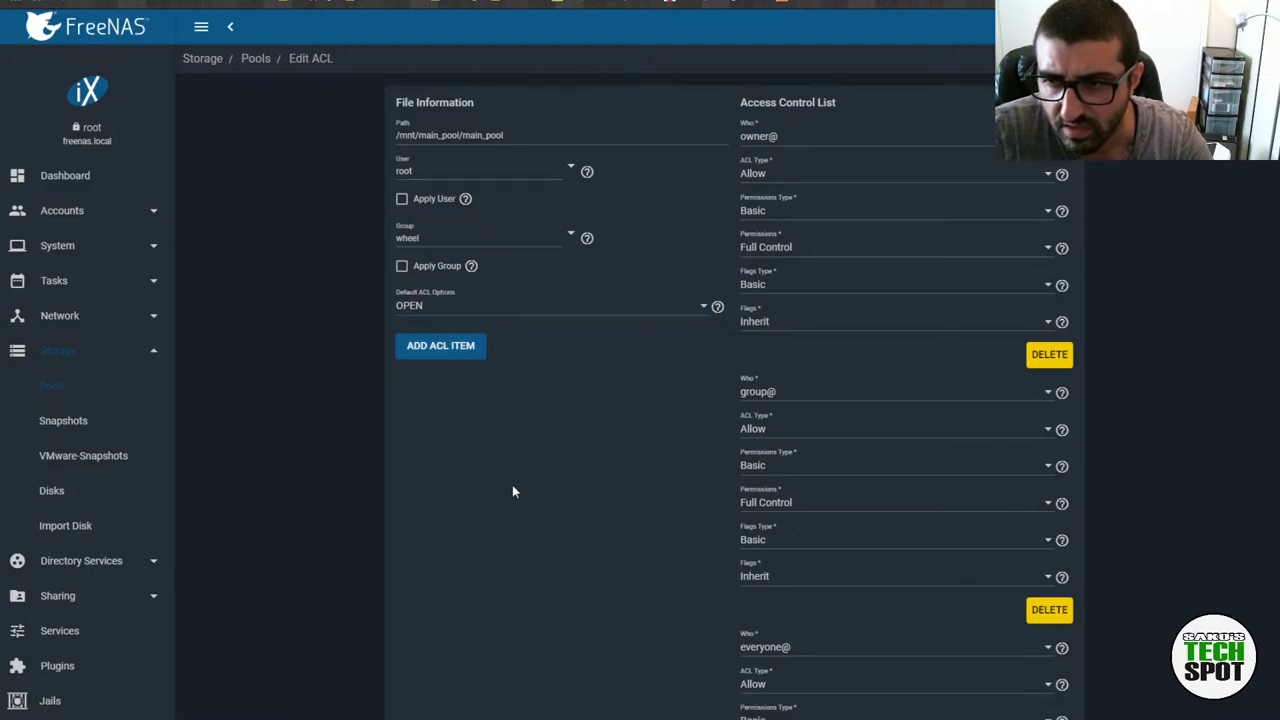
Review the dataset's ACL entries and set the owner user to the newly created account
scroll(513, 500, "down", 4)
scroll(674, 670, "up", 2)
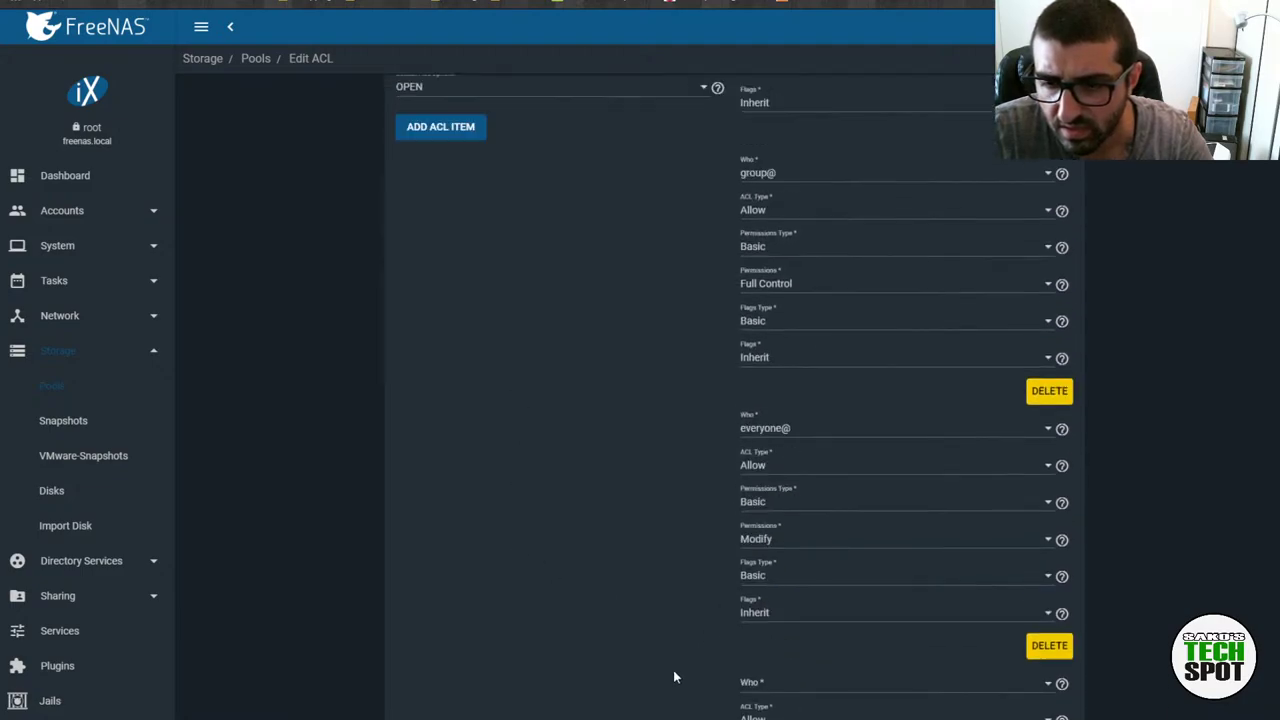
scroll(674, 670, "down", 2)
scroll(386, 550, "up", 5)
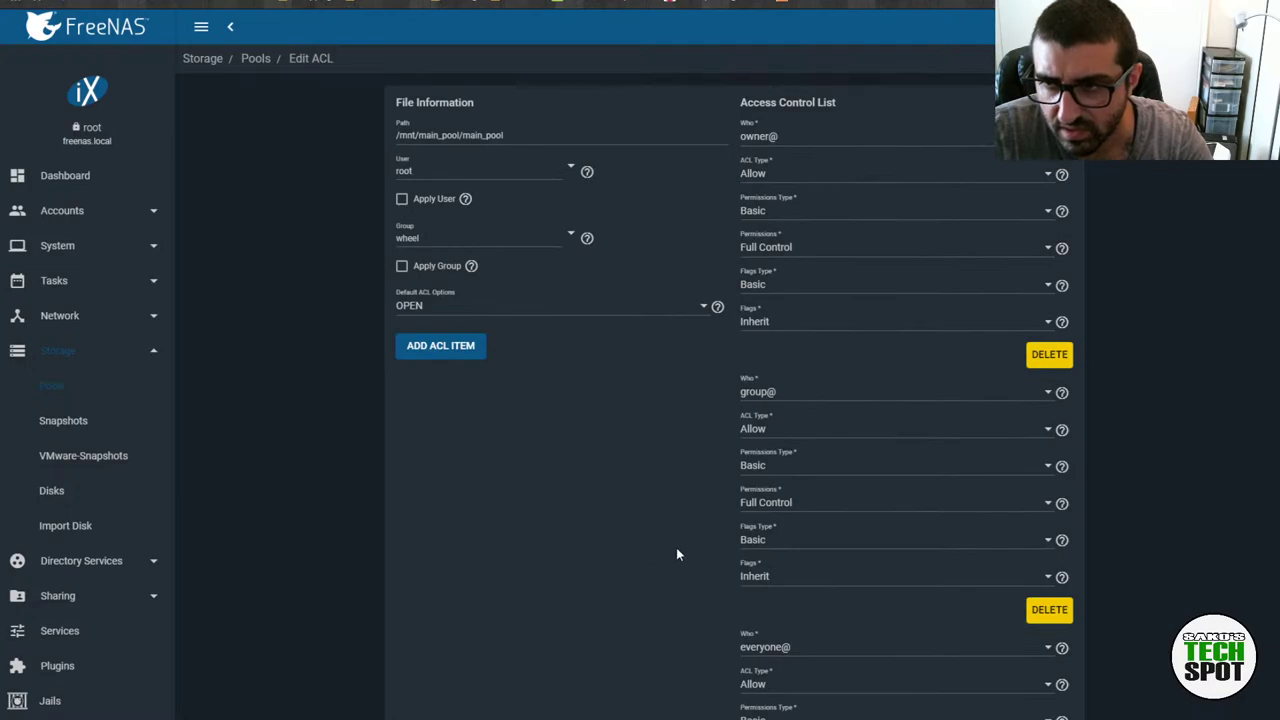
scroll(676, 547, "down", 1)
scroll(677, 553, "up", 1)
left_click(449, 167)
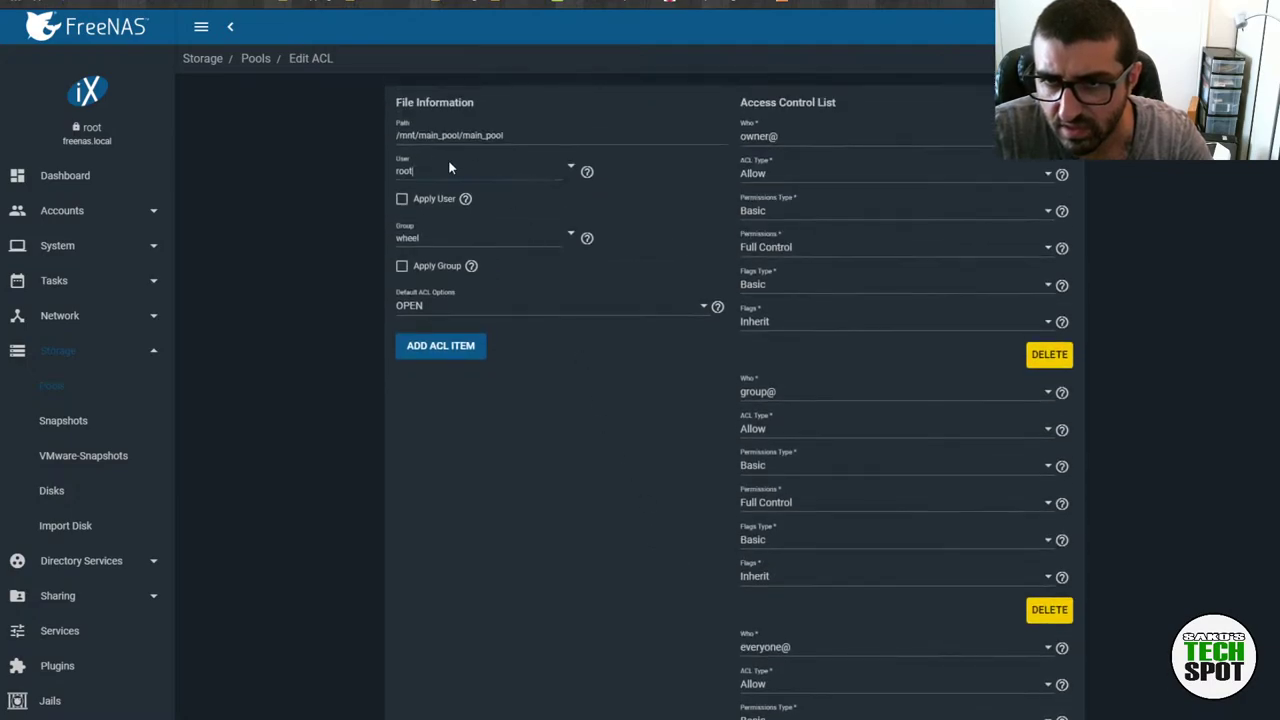
left_click(570, 166)
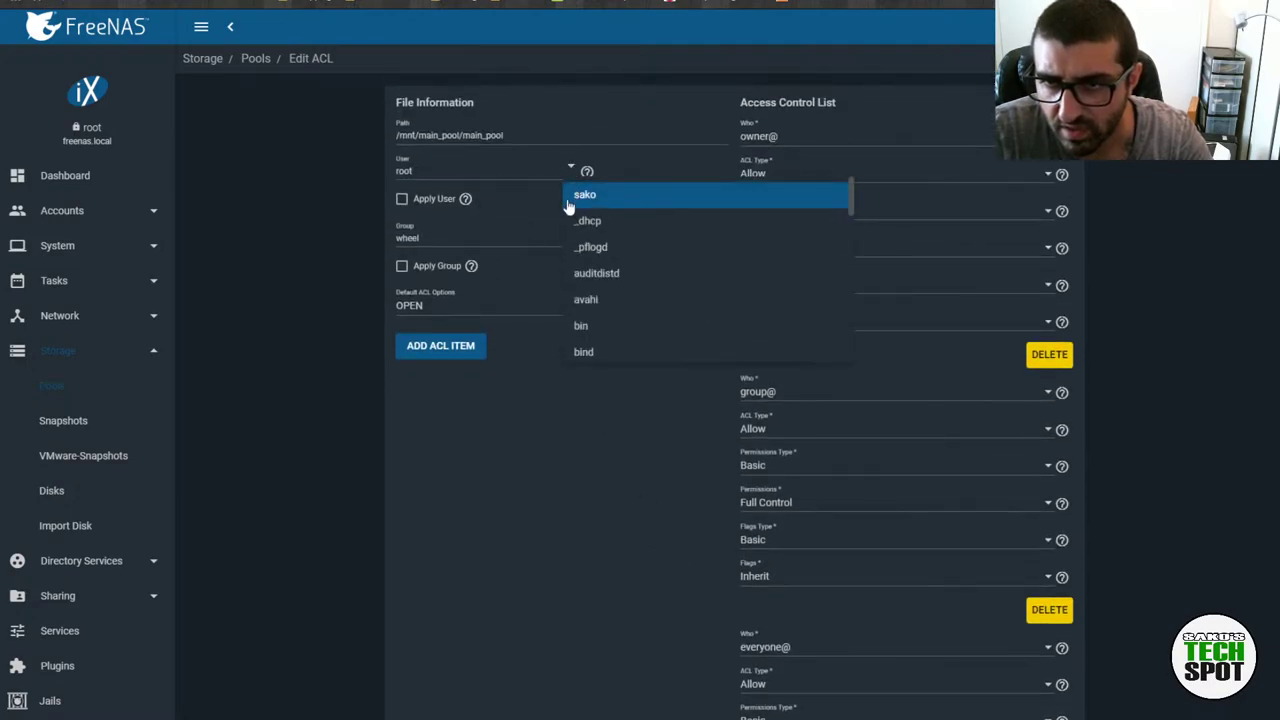
left_click(575, 198)
scroll(581, 426, "down", 5)
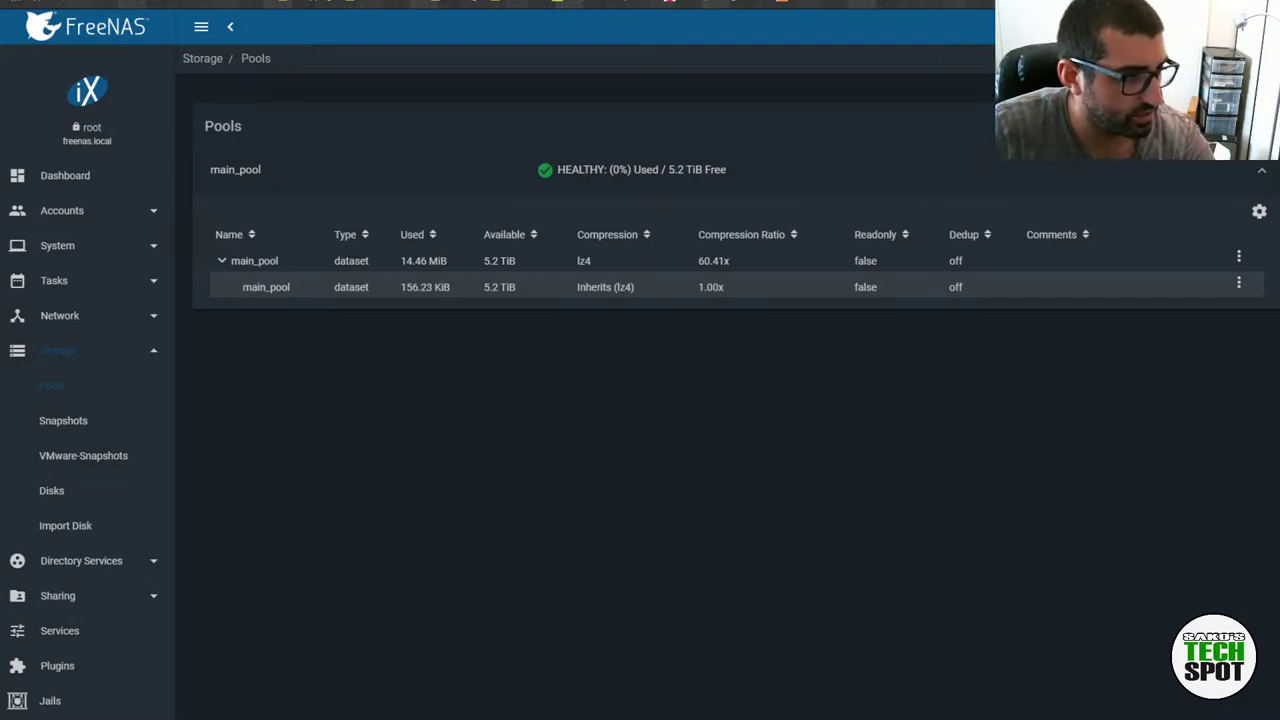
Check the main_pool network share in File Explorer, and return to FreeNAS to view its list of services
key("alt+Tab")
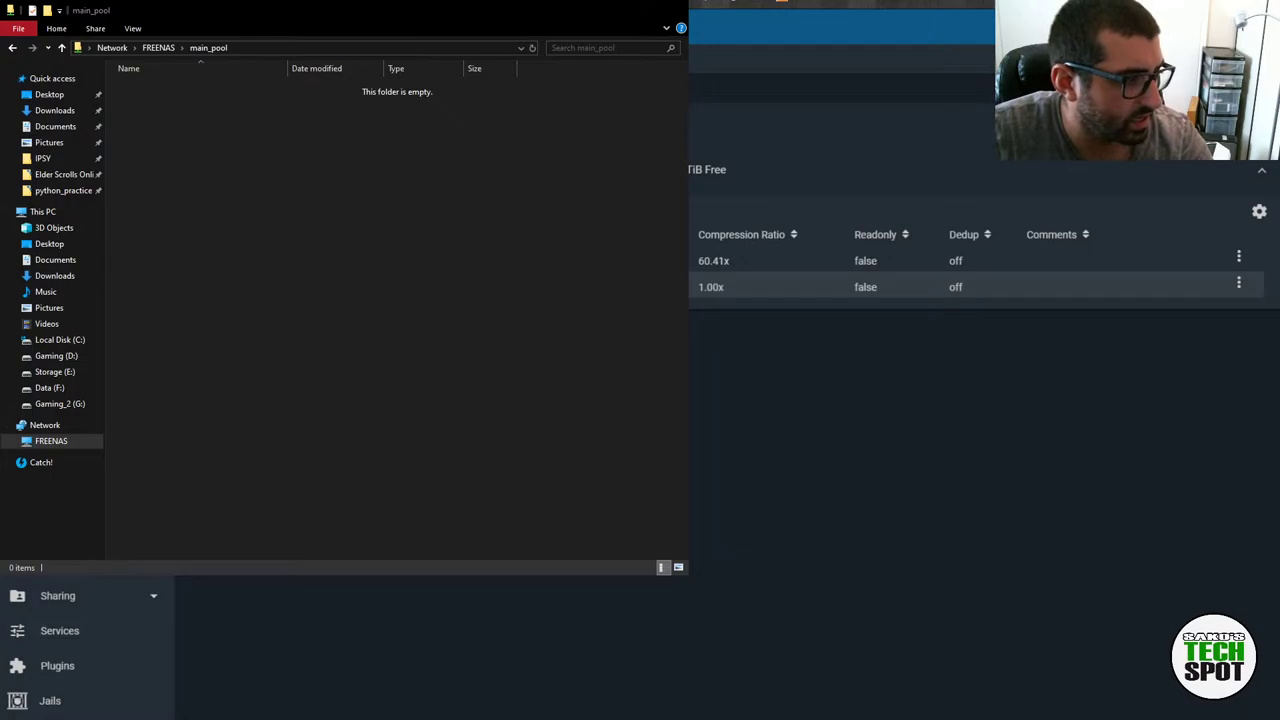
key("alt+Tab")
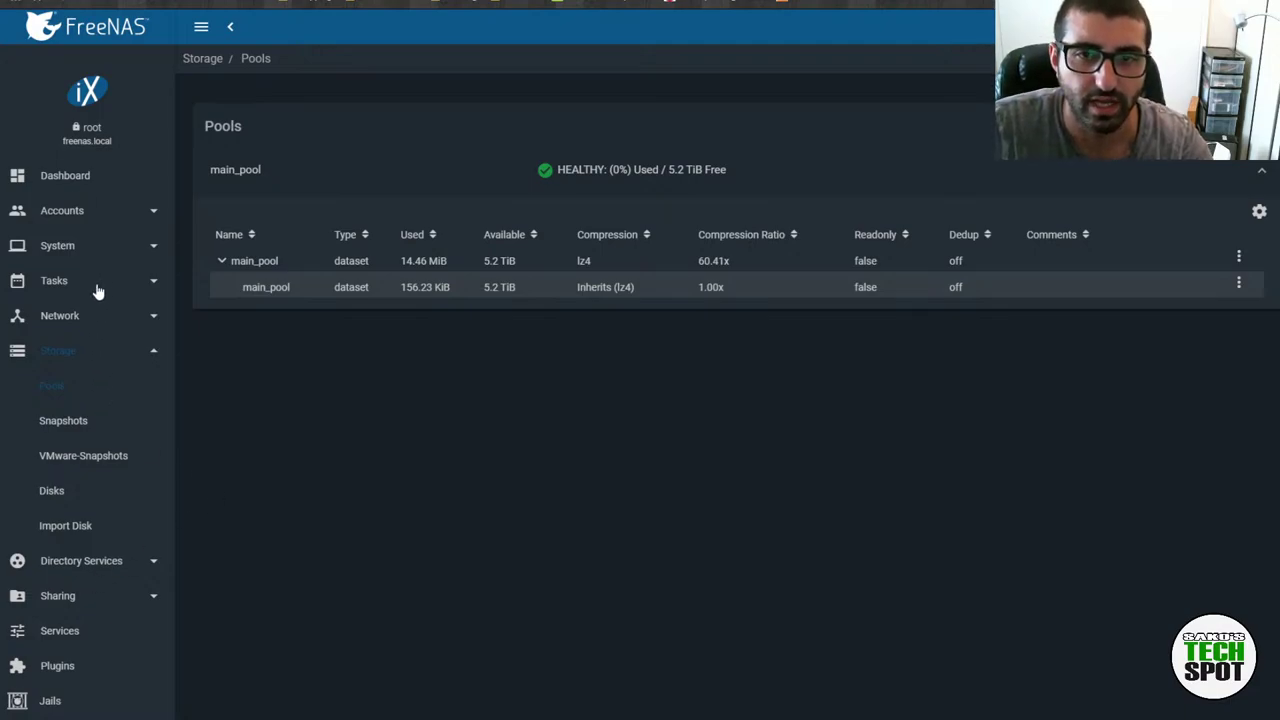
left_click(45, 640)
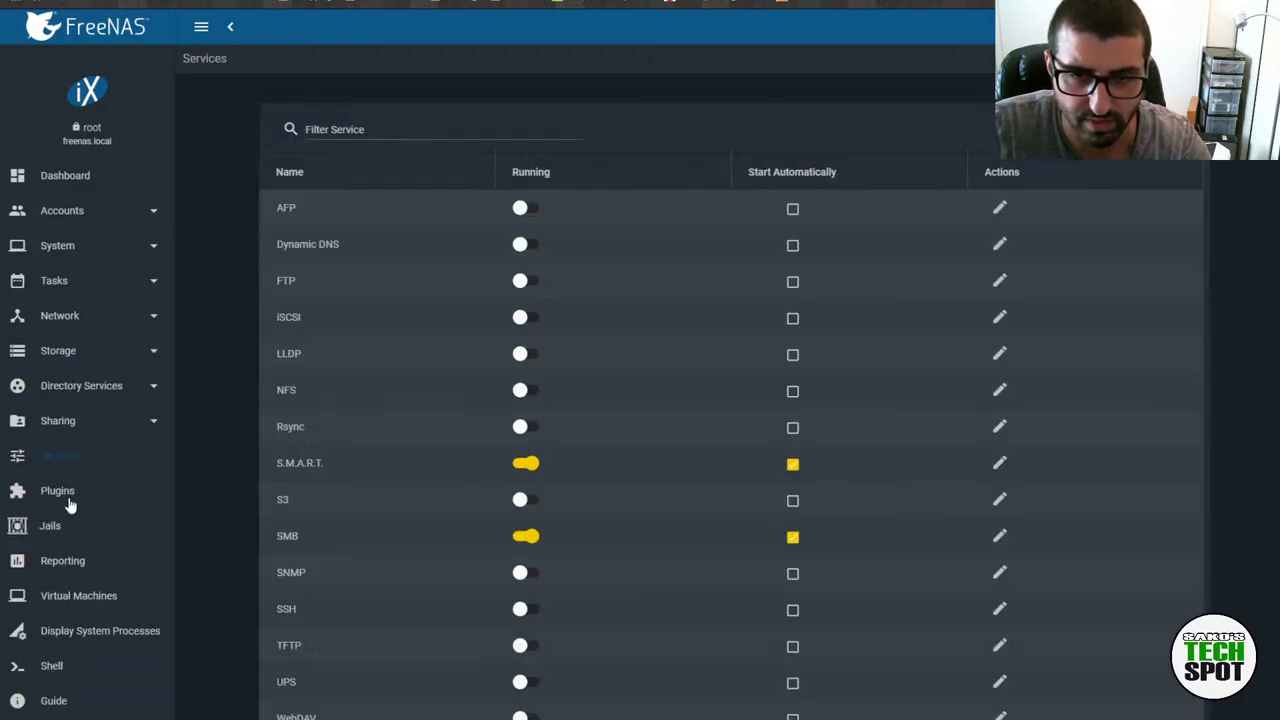
Choose main_pool as the storage pool for plugins and jails
left_click(70, 503)
left_click(700, 500)
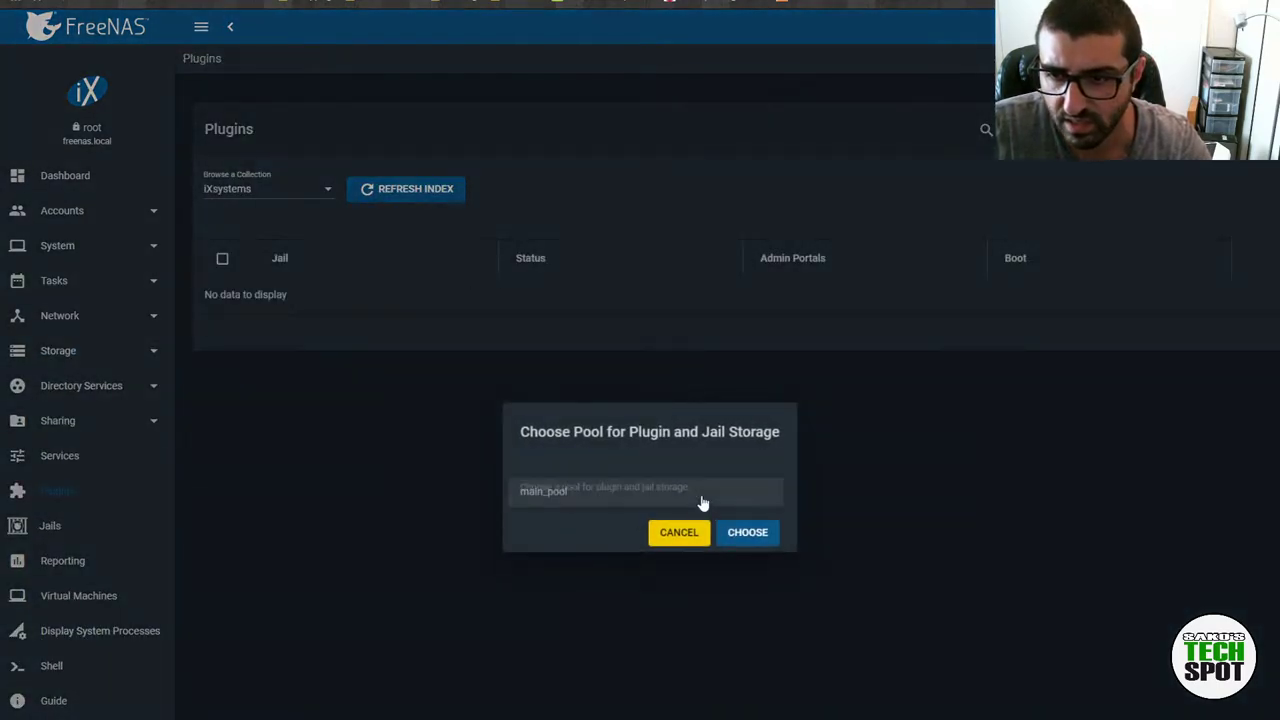
left_click(672, 510)
left_click(659, 484)
left_click(660, 487)
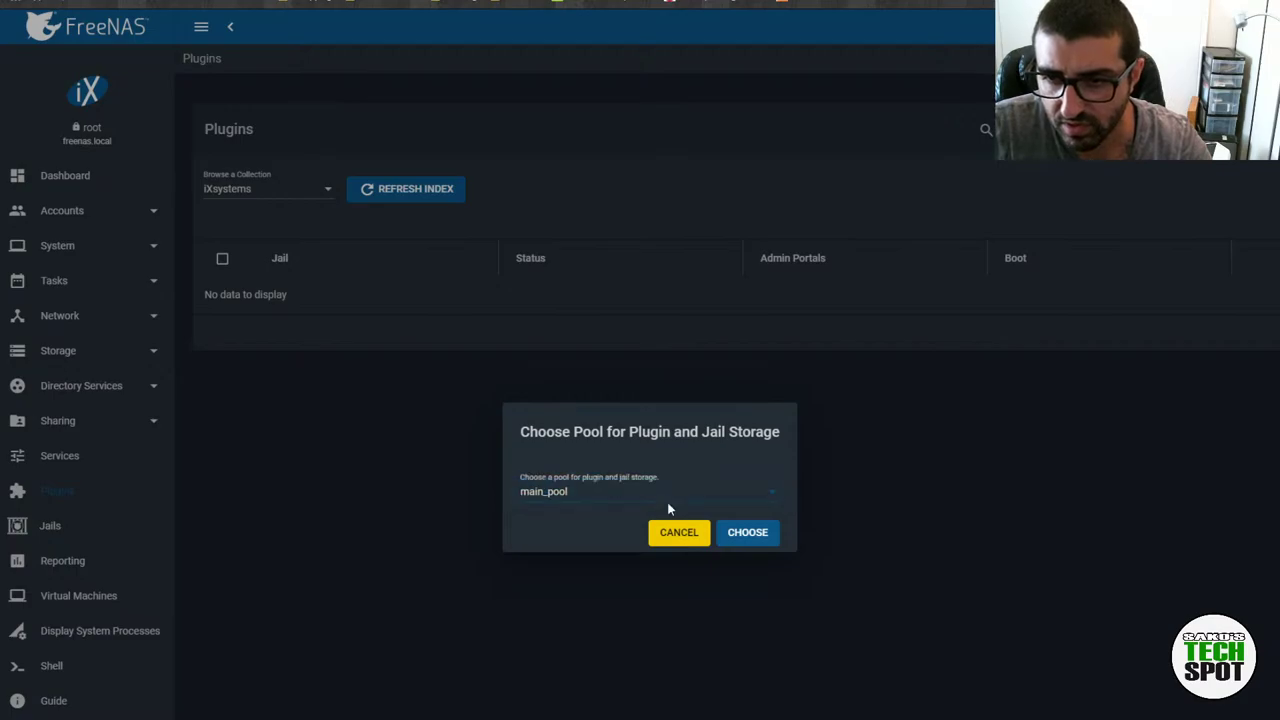
left_click(745, 533)
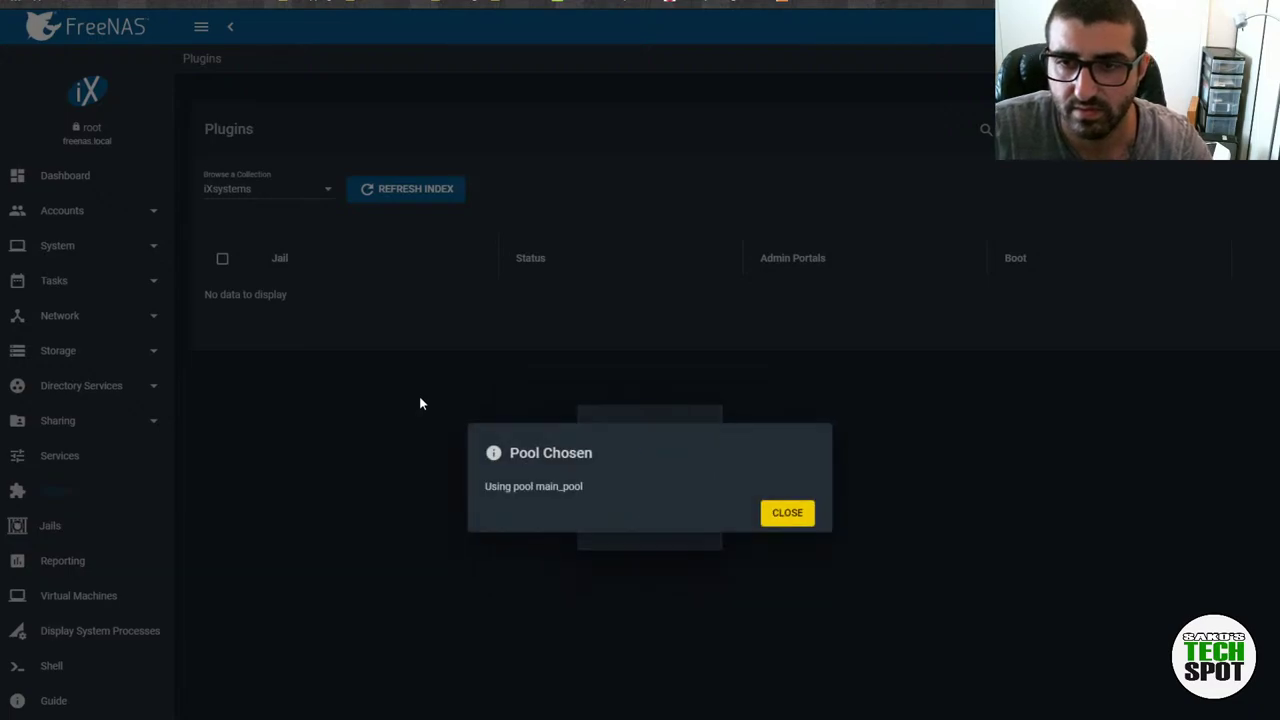
left_click(775, 518)
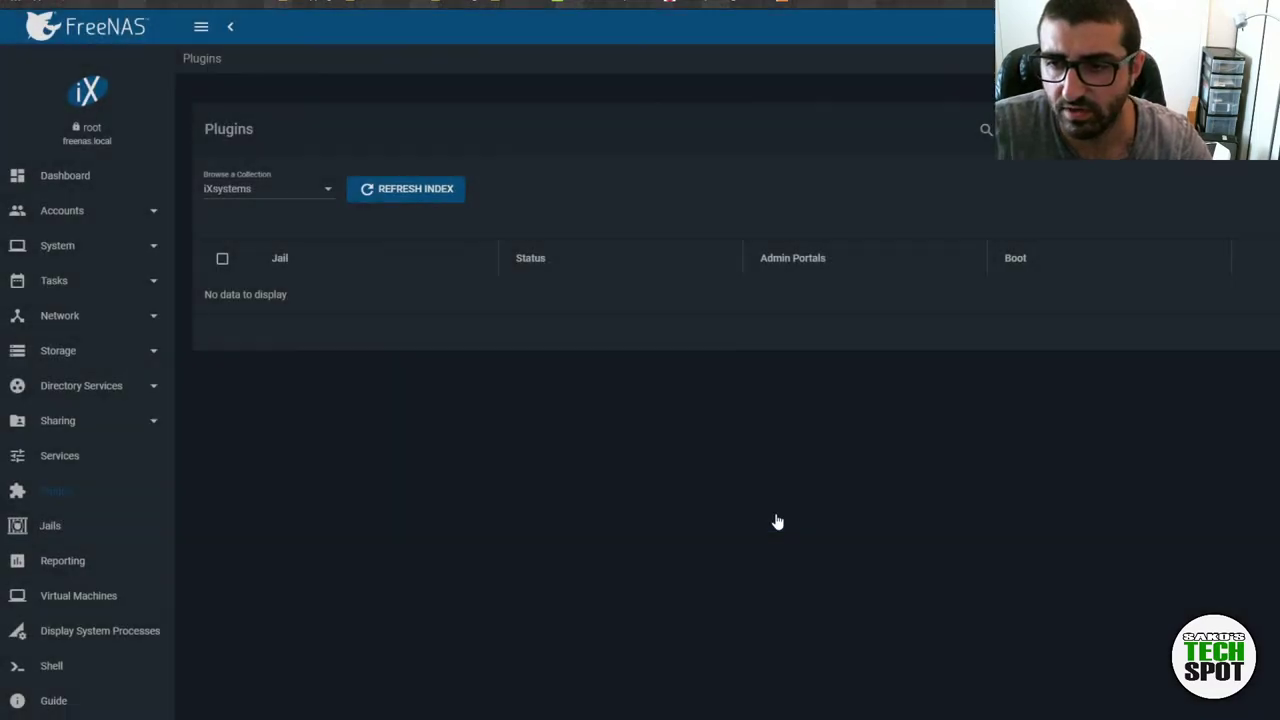
left_click(1240, 129)
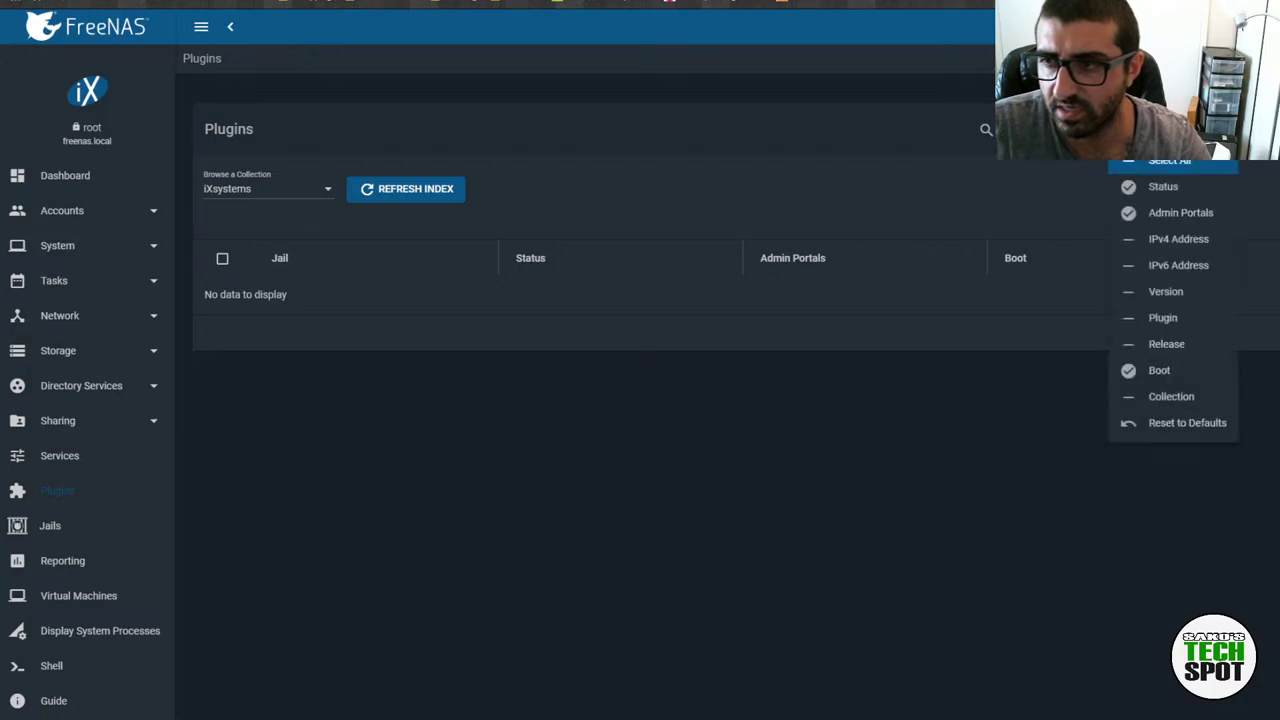
left_click(1240, 129)
left_click(1240, 129)
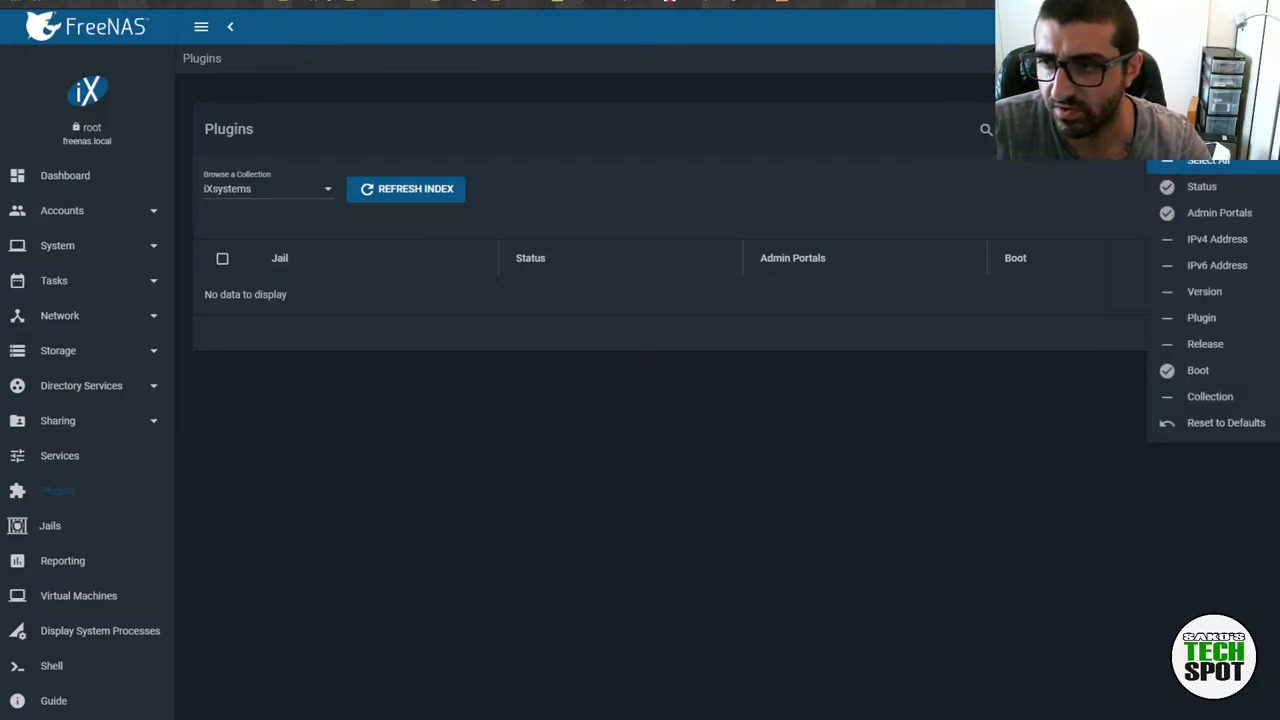
key("Escape")
Try to load the Community plugin collection and refresh its index
left_click(325, 190)
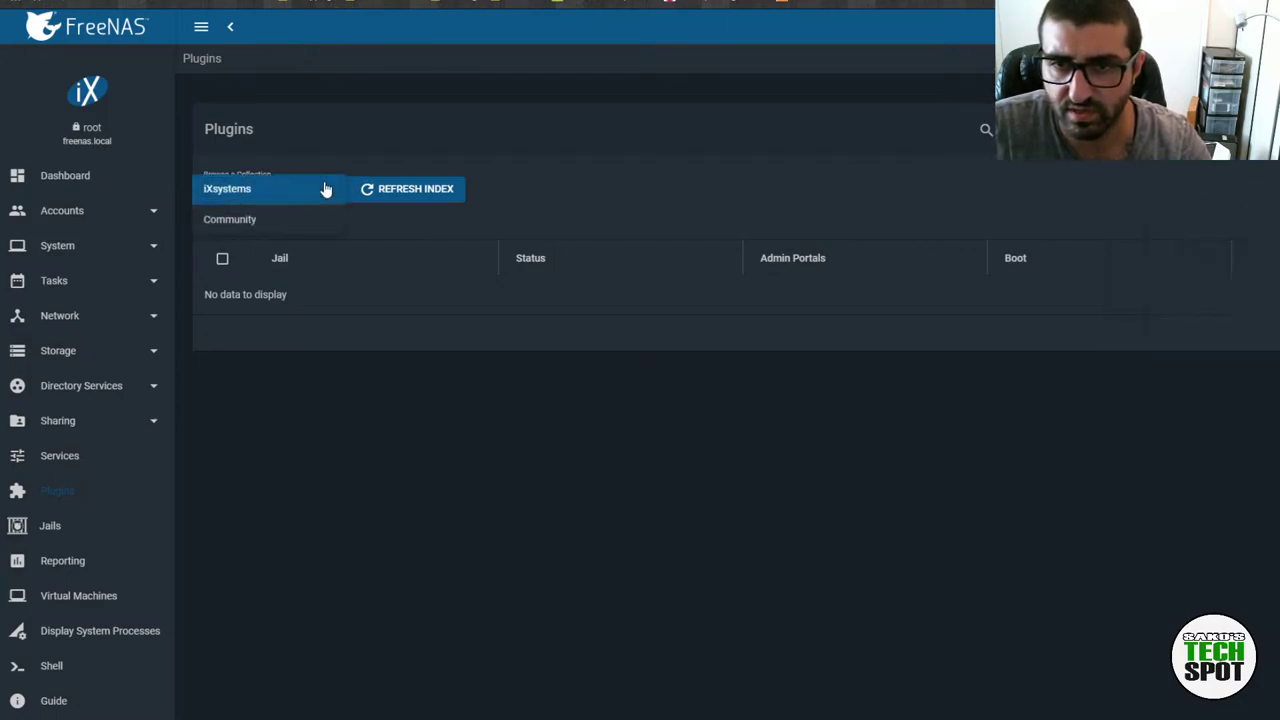
left_click(309, 218)
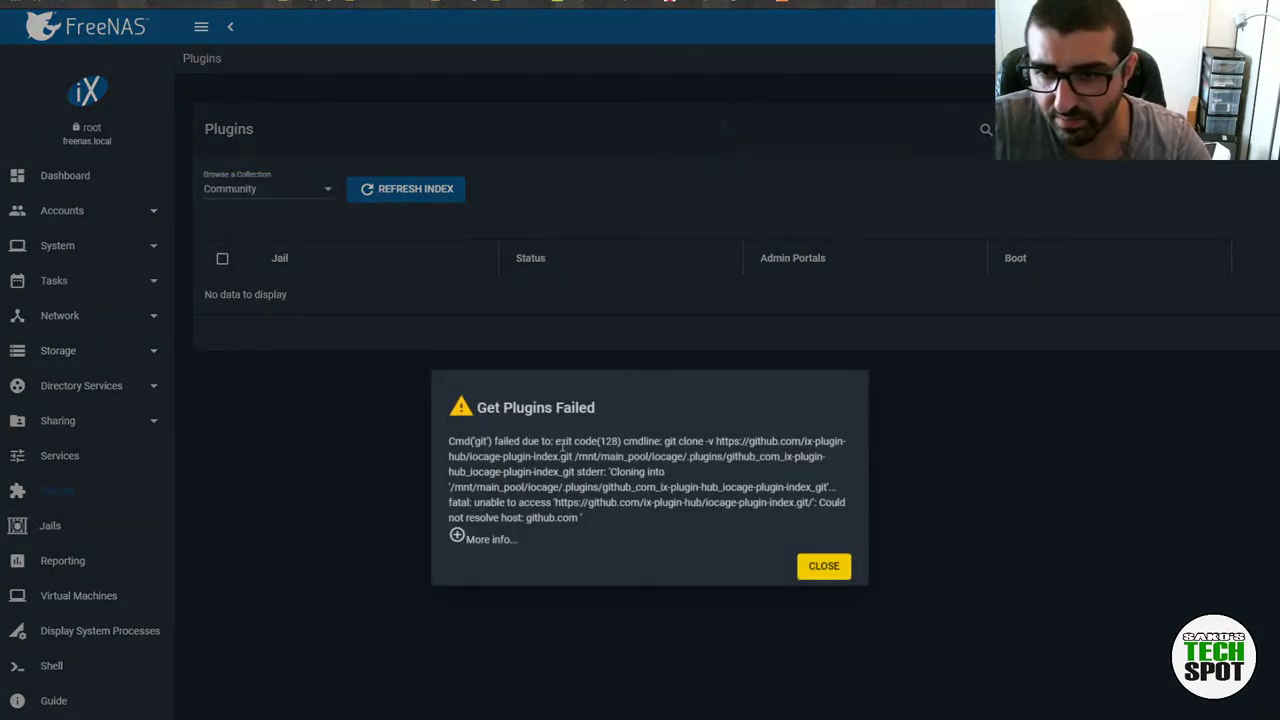
left_click(838, 566)
left_click(371, 194)
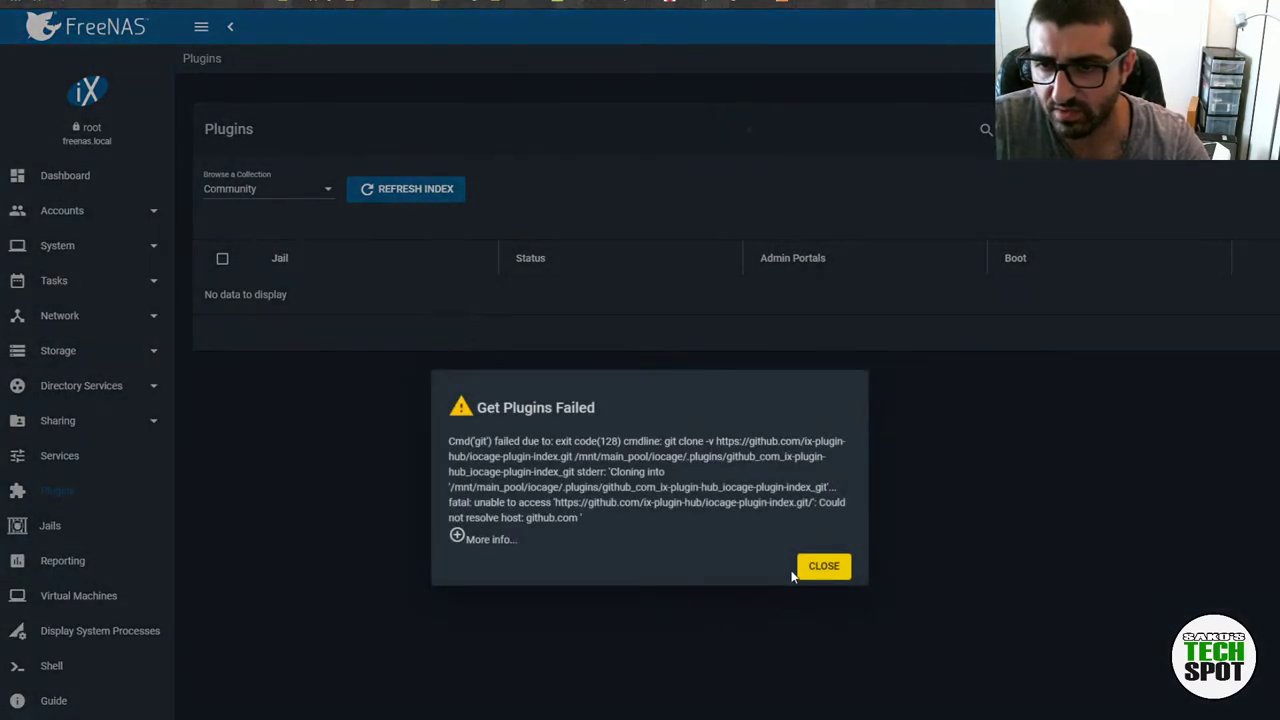
Read through the detailed error traceback for the plugin retrieval and dismiss it
left_click(457, 538)
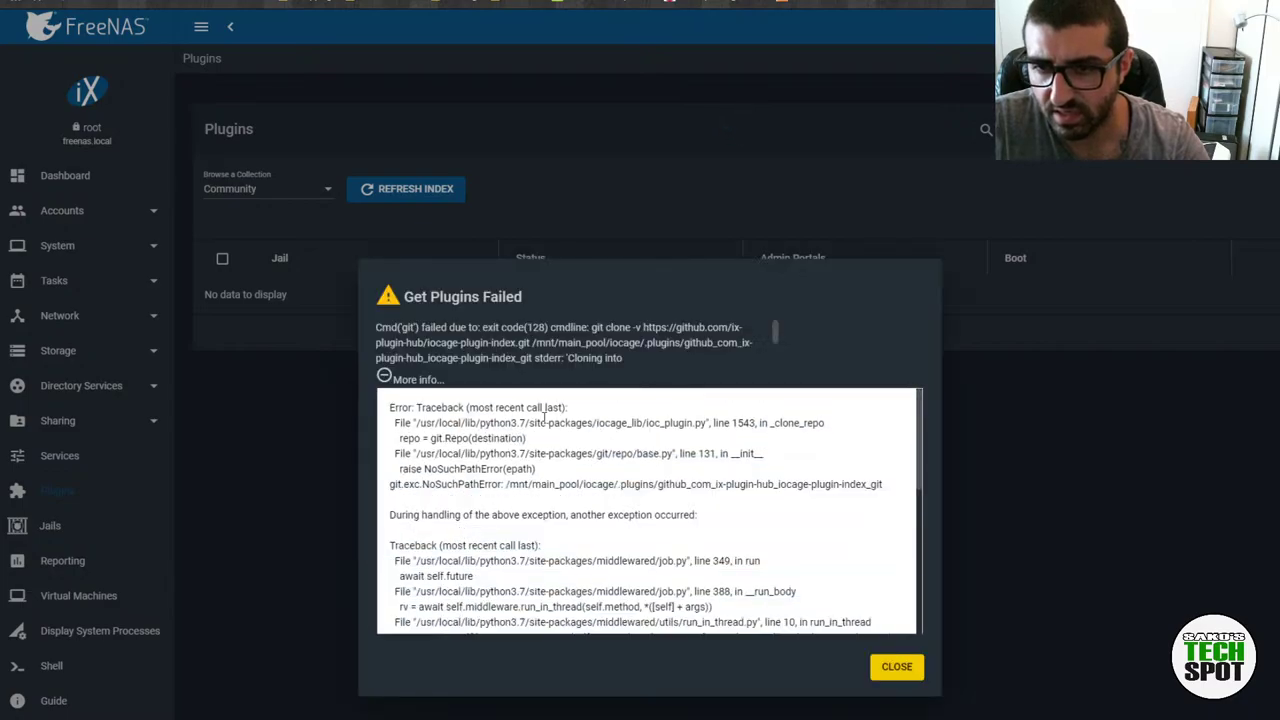
scroll(638, 457, "down", 3)
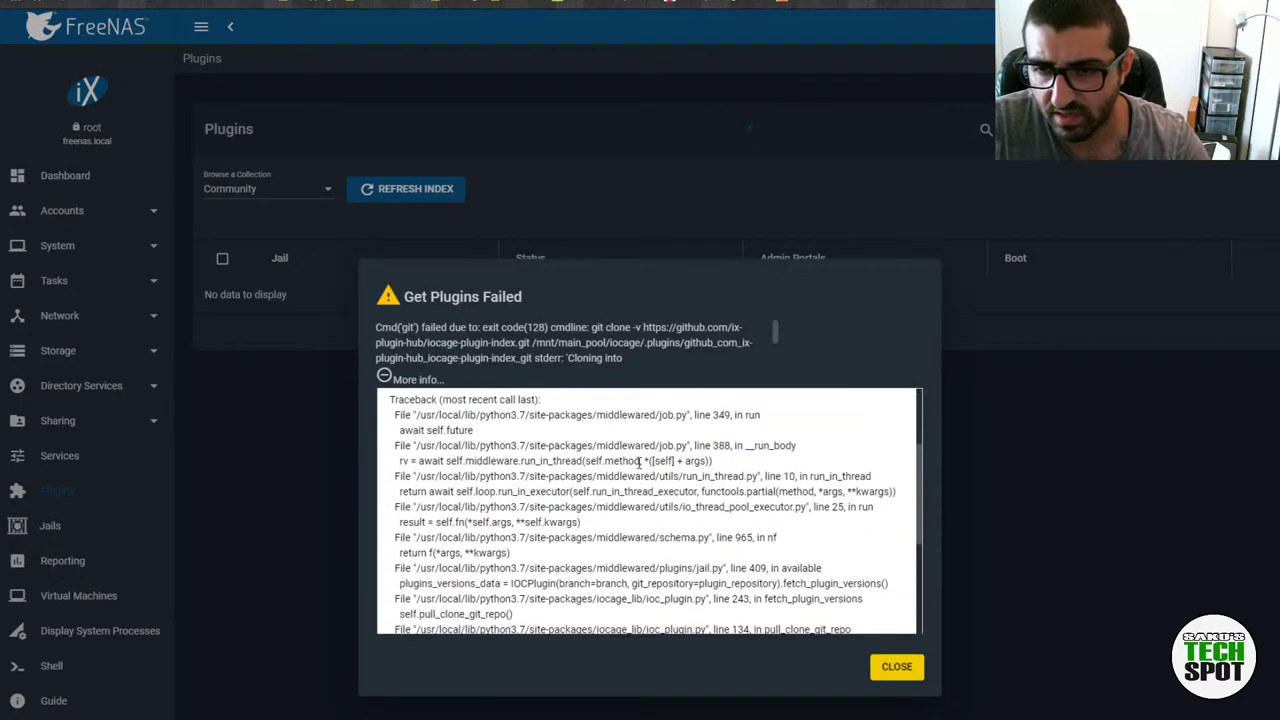
scroll(640, 460, "down", 5)
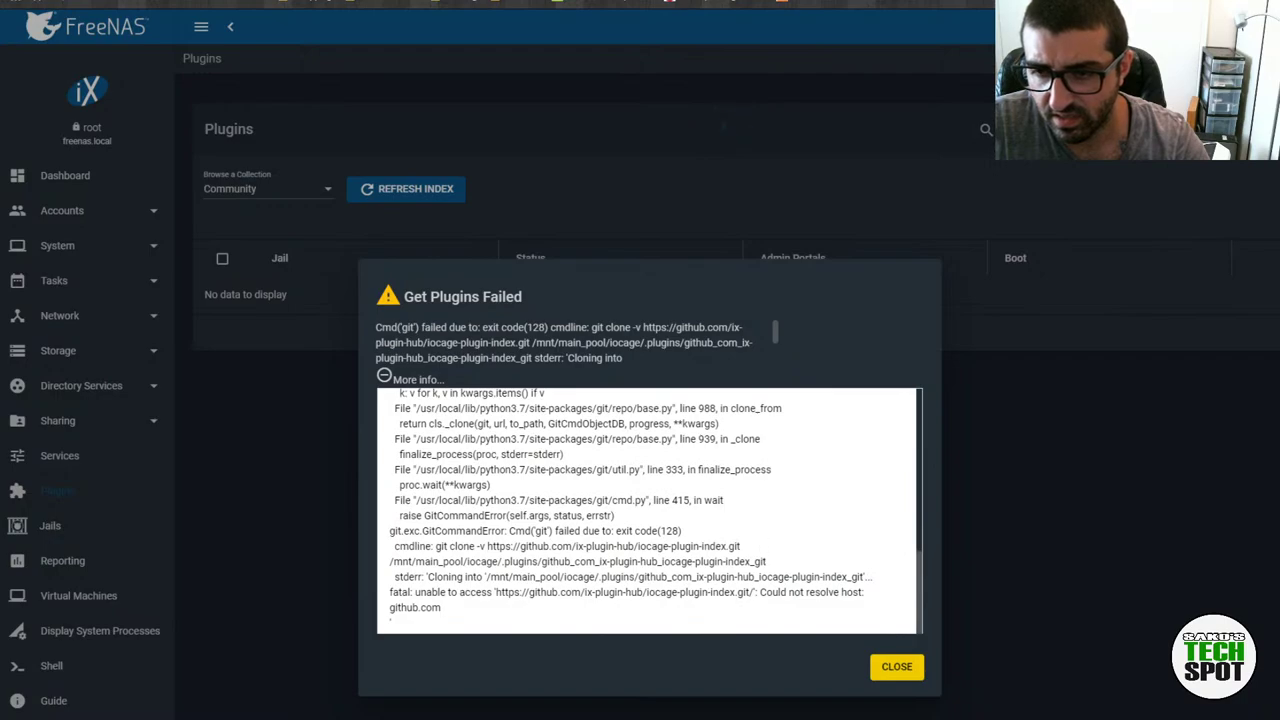
left_click(896, 667)
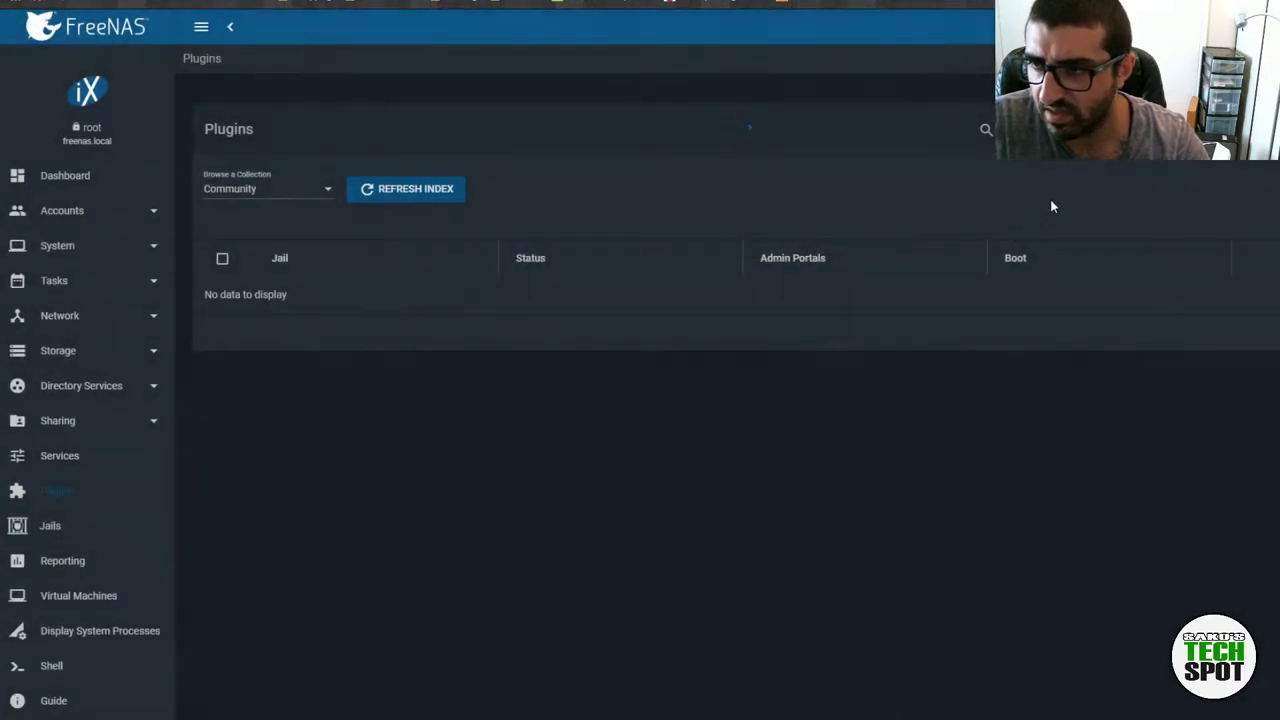
Reopen the Plugins page to retry loading the iXsystems collection, and dismiss the error message
left_click(1200, 129)
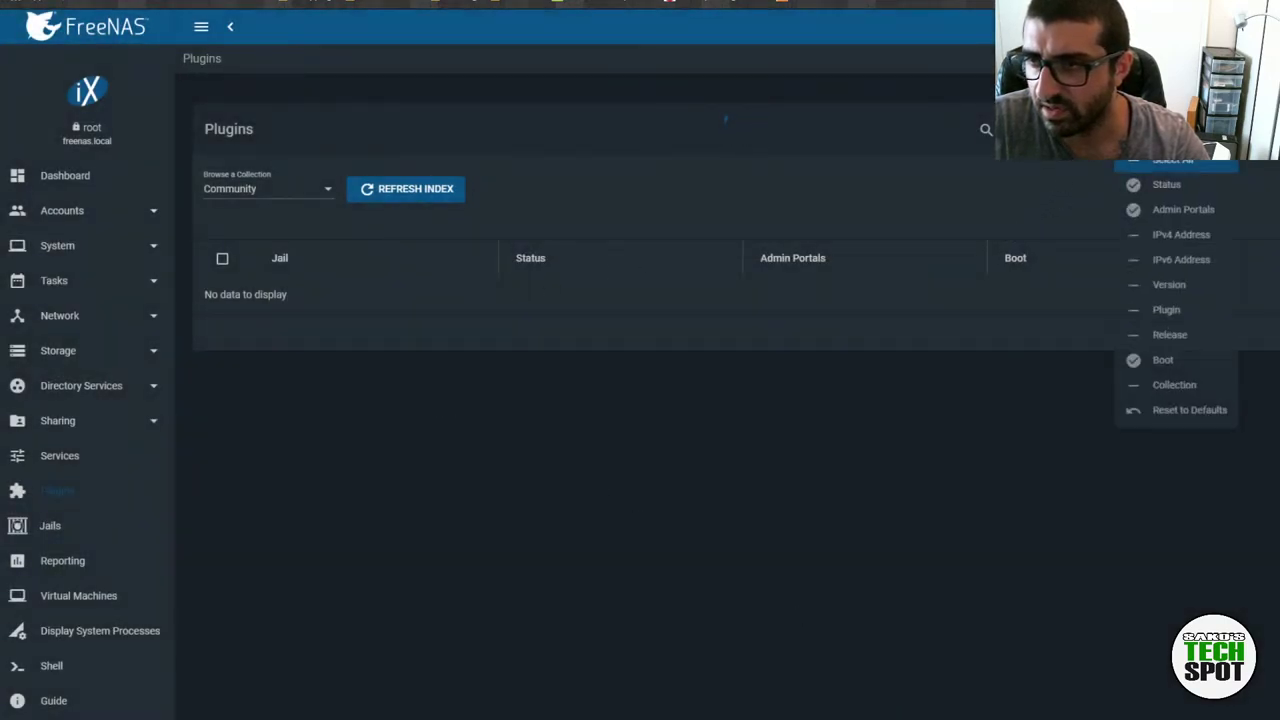
key("Escape")
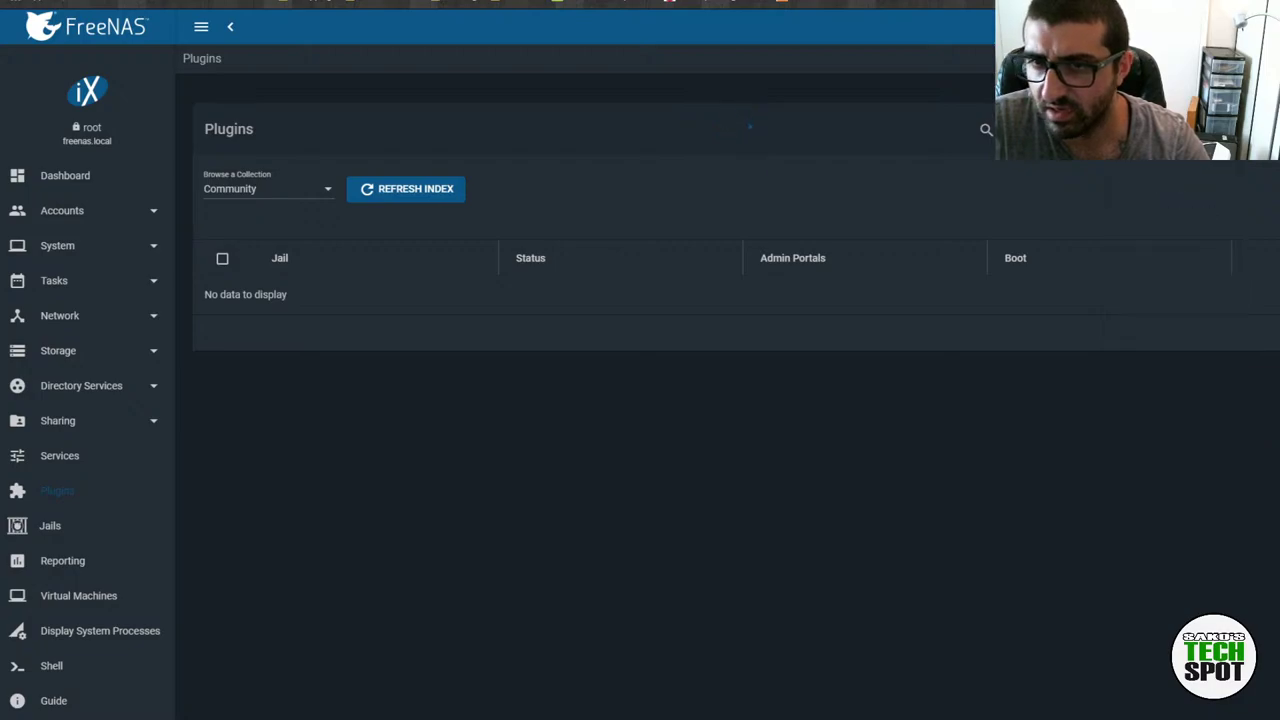
left_click(96, 462)
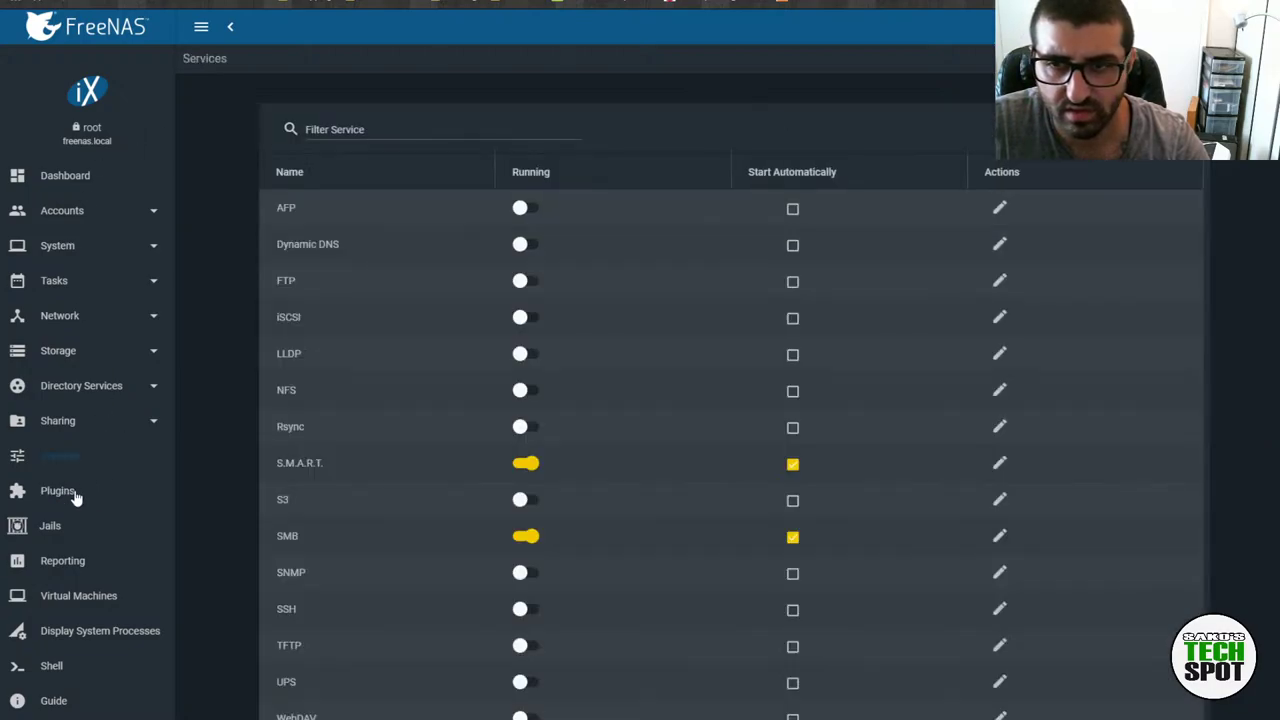
left_click(72, 500)
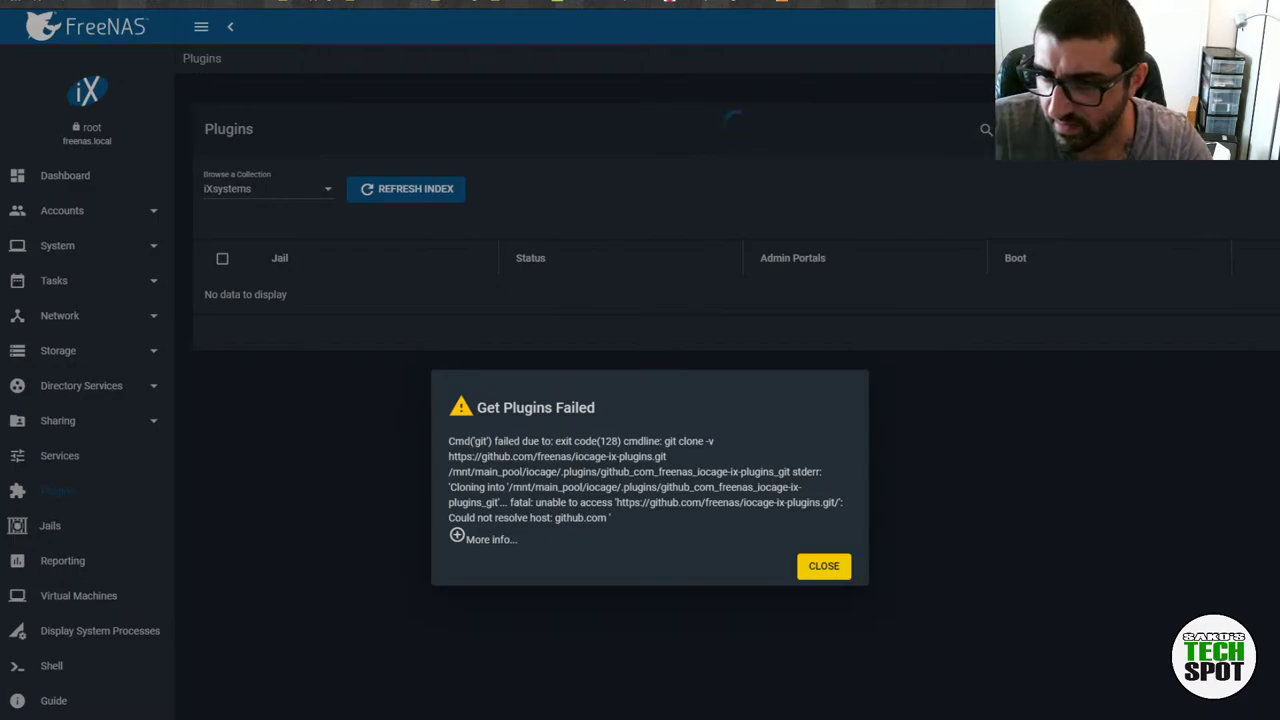
left_click(805, 580)
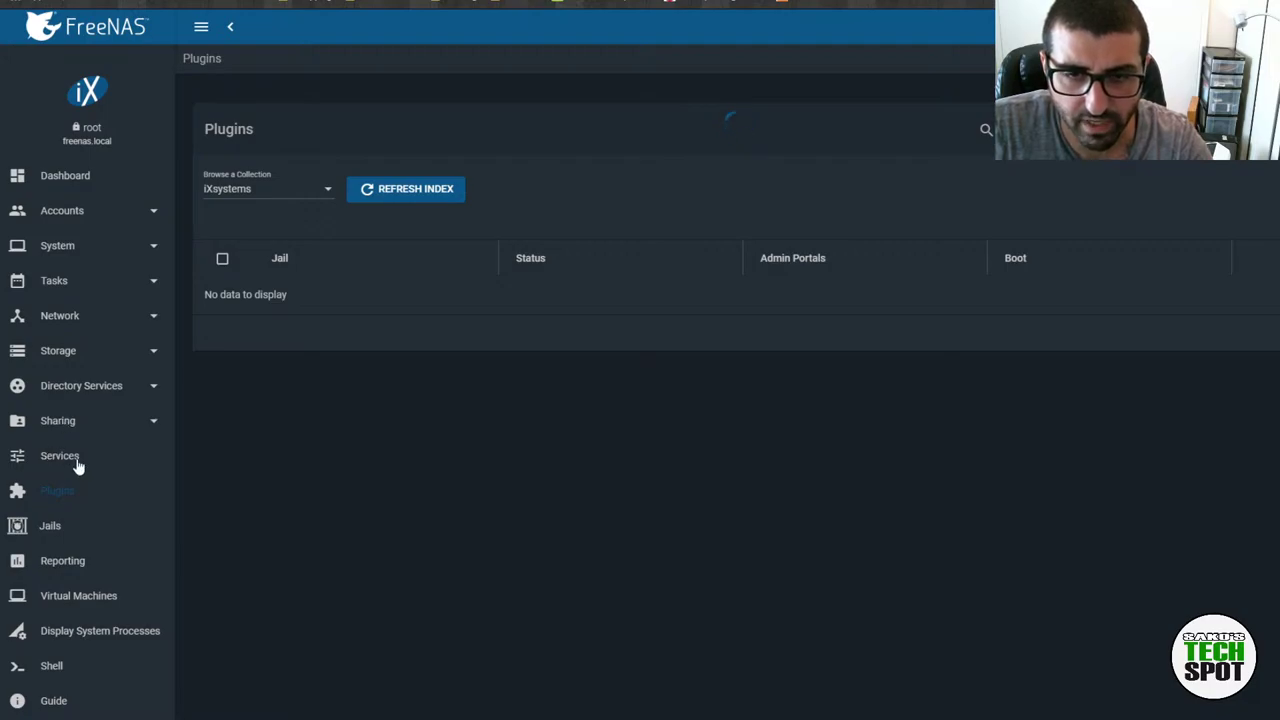
Examine the network setup across the global configuration, the em0 interface's settings and the network summary
left_click(97, 326)
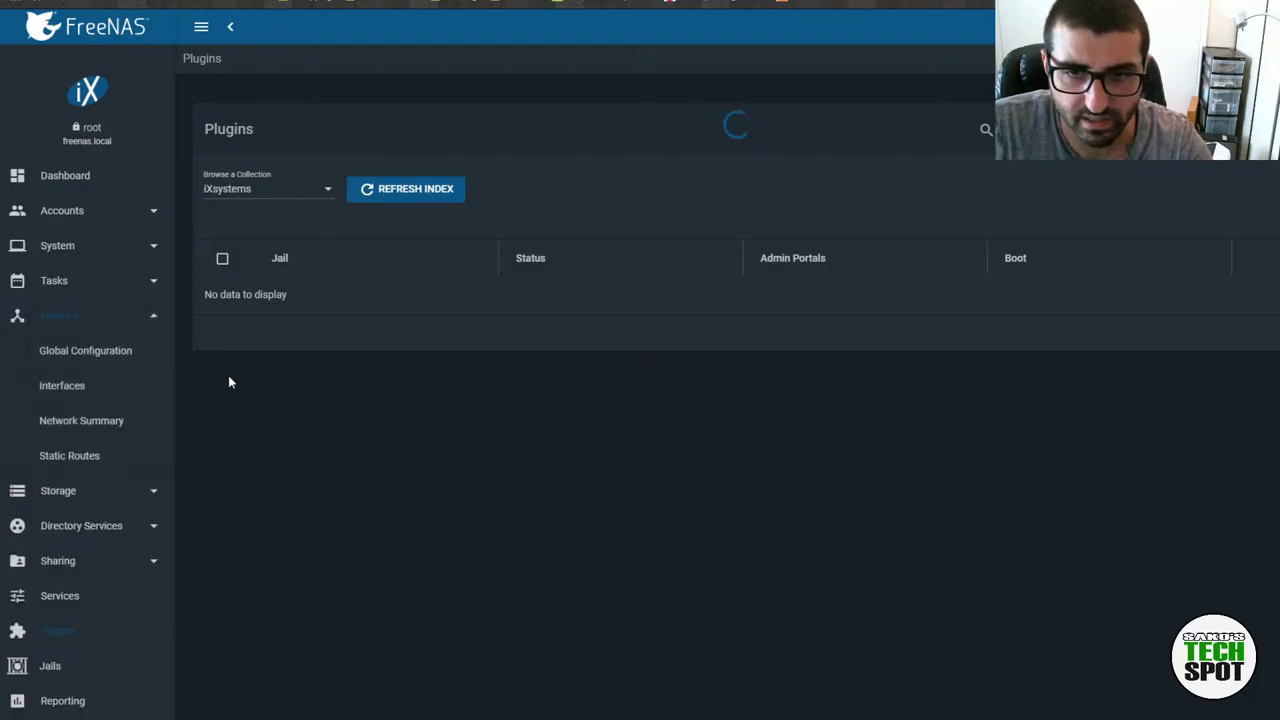
left_click(93, 357)
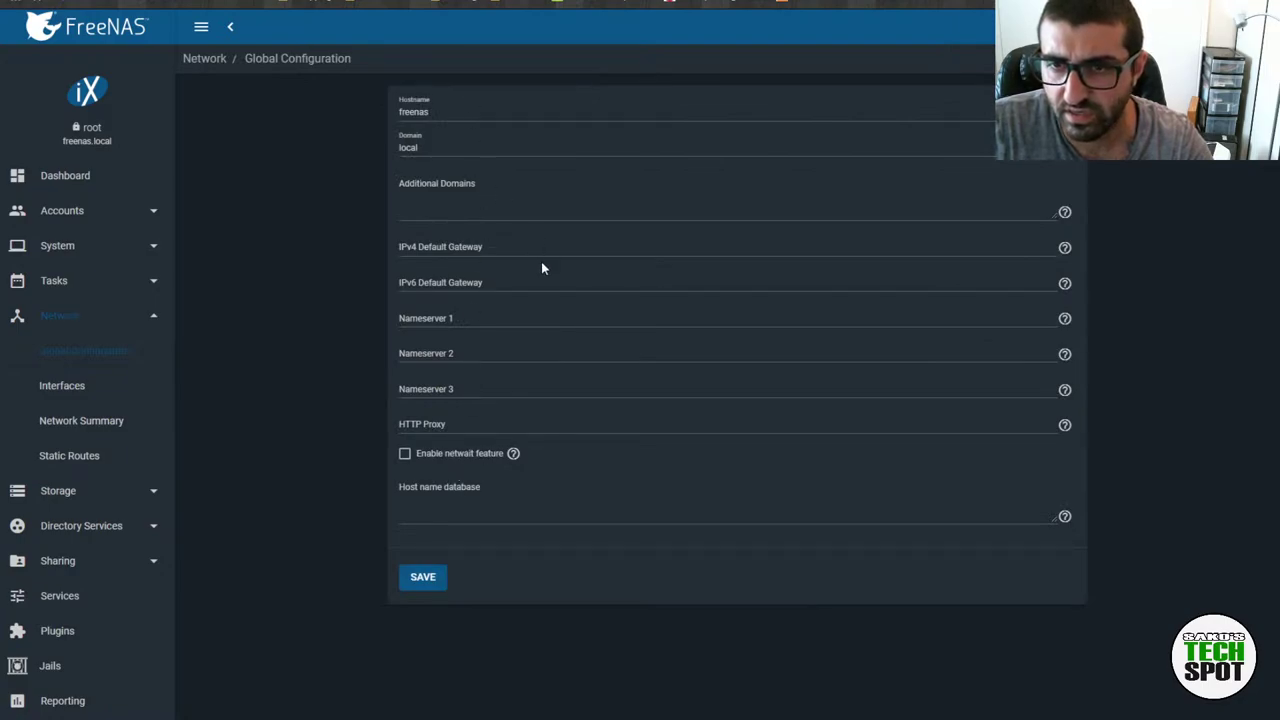
left_click(887, 248)
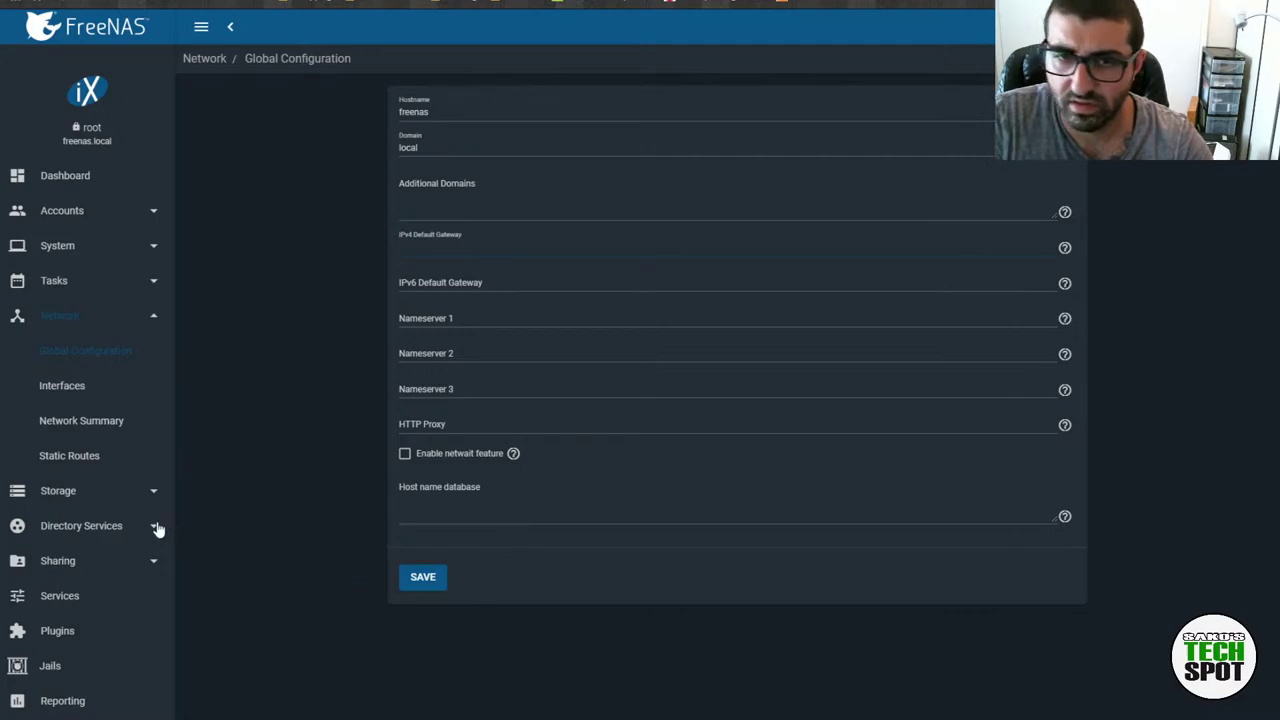
left_click(65, 393)
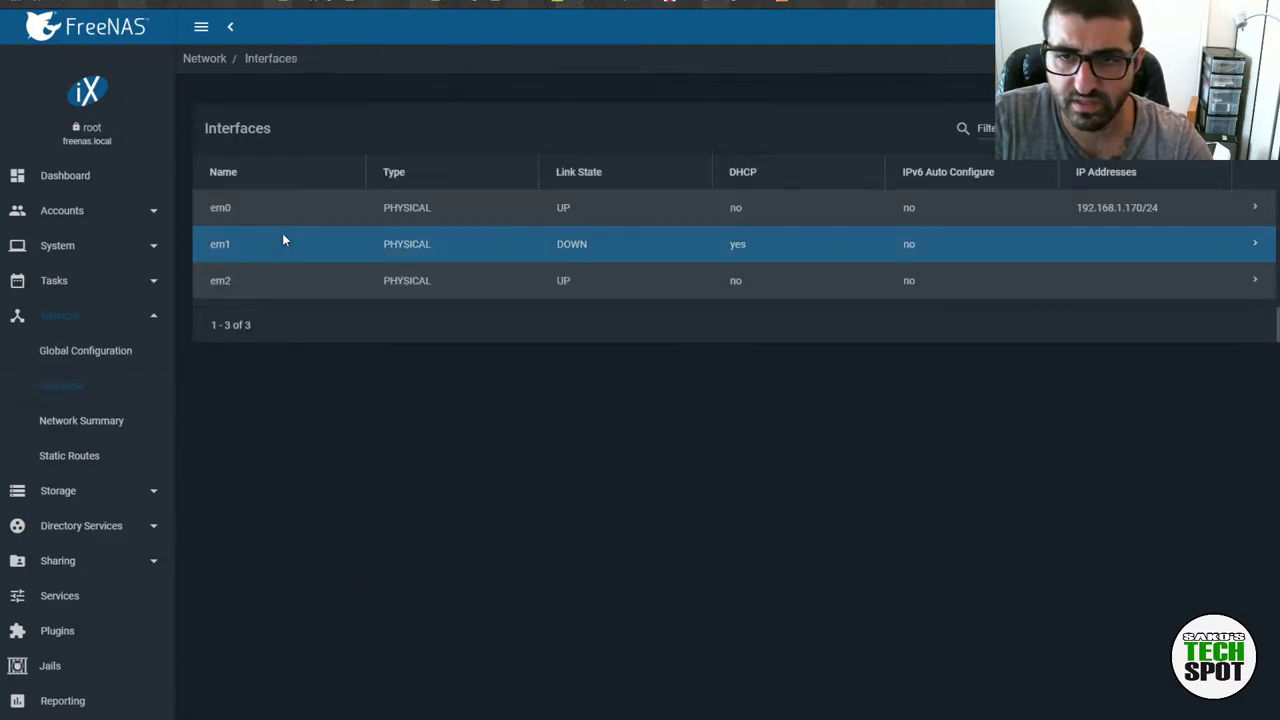
left_click(1256, 210)
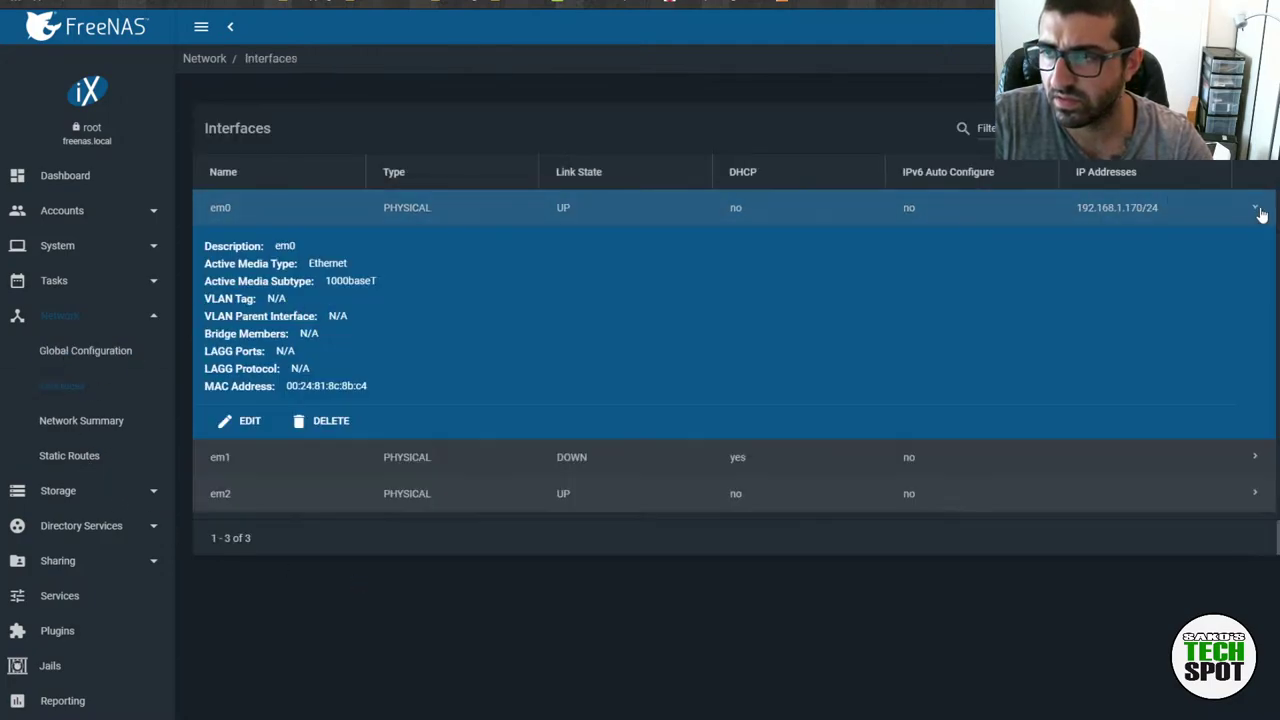
left_click(249, 432)
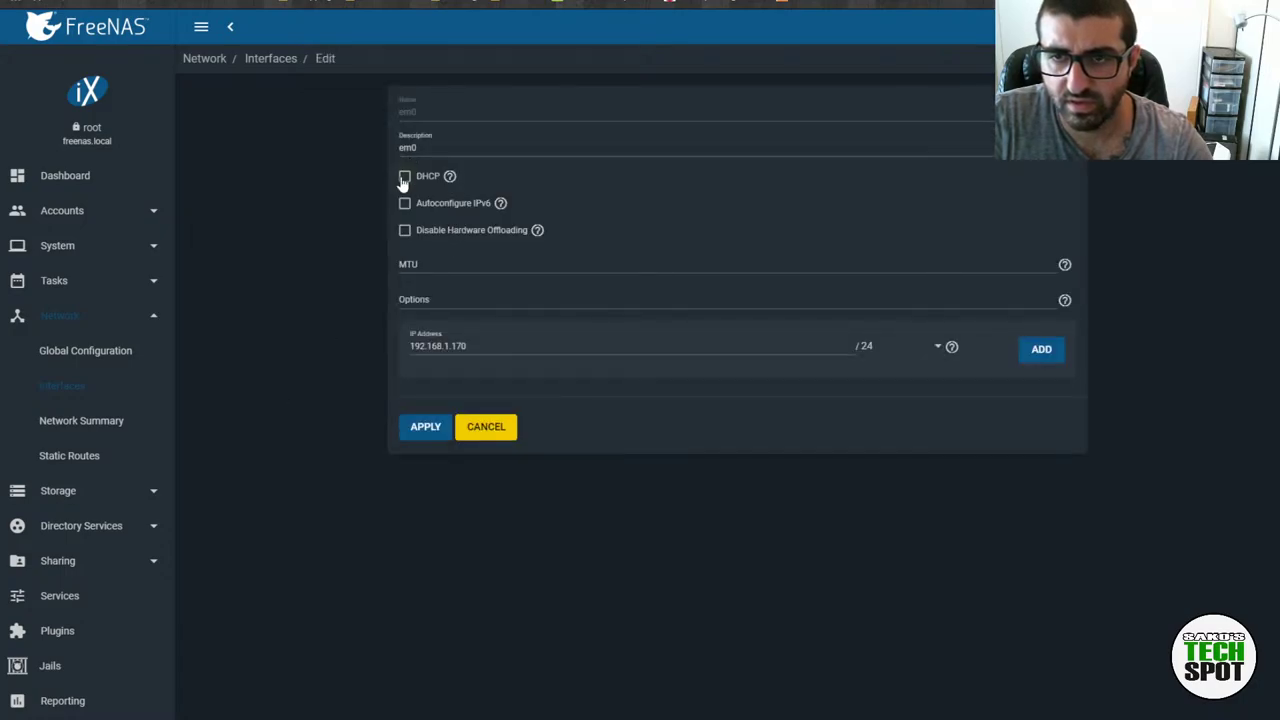
left_click(472, 428)
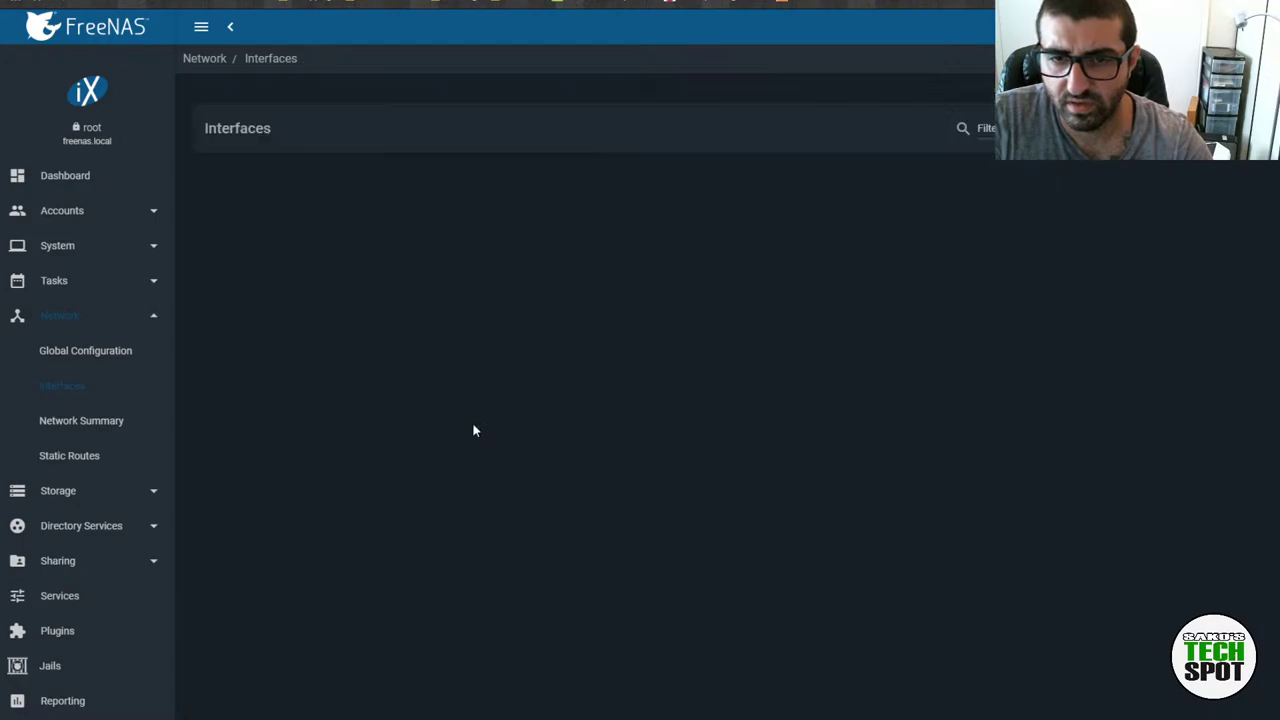
left_click(76, 433)
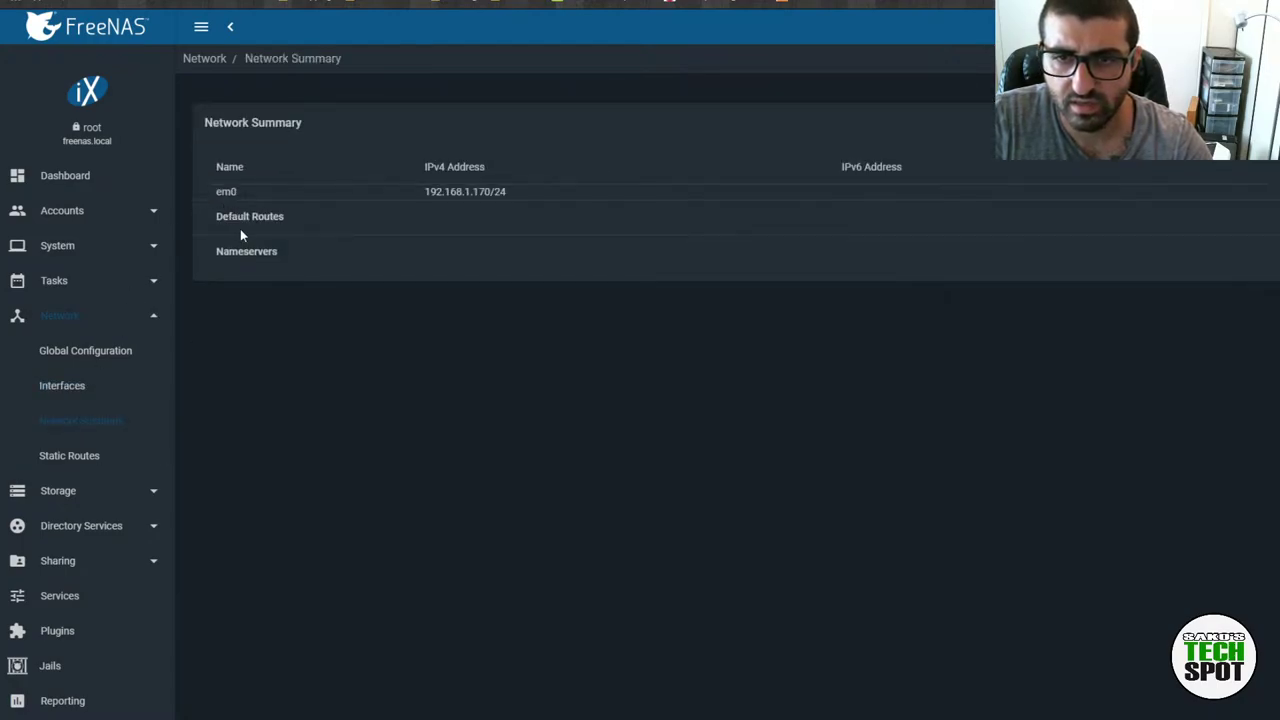
left_click(88, 358)
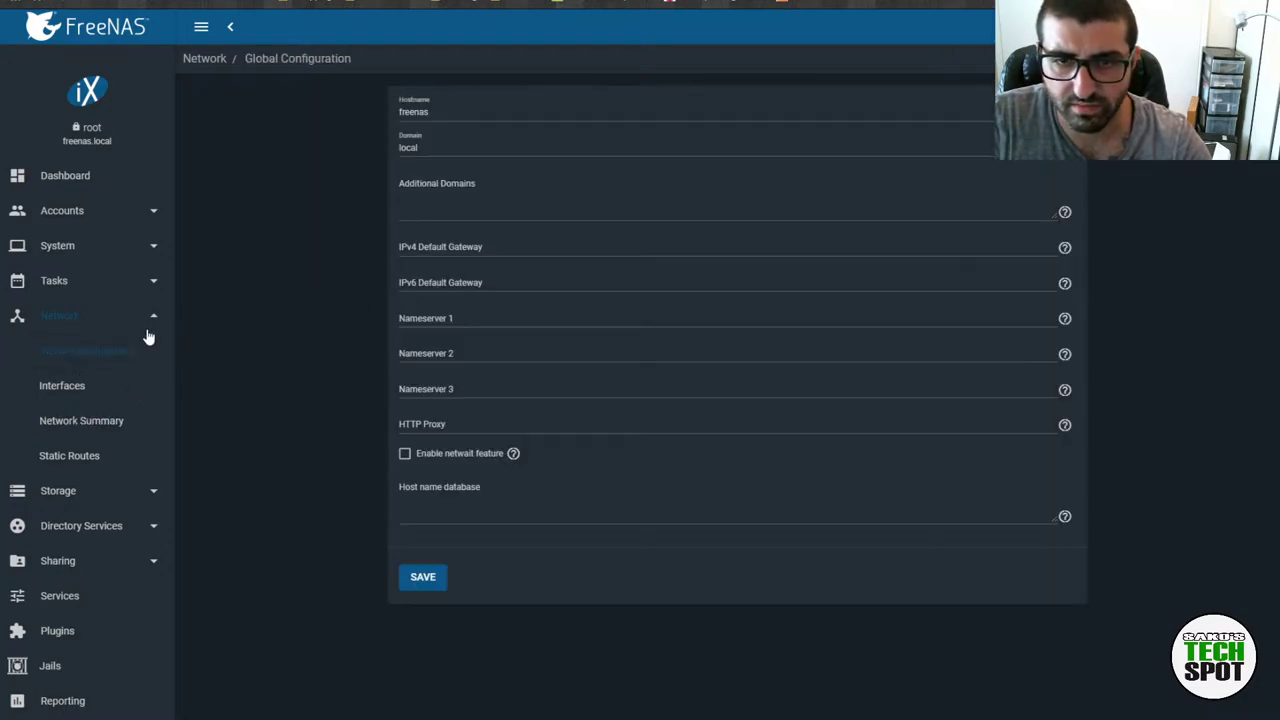
left_click(80, 390)
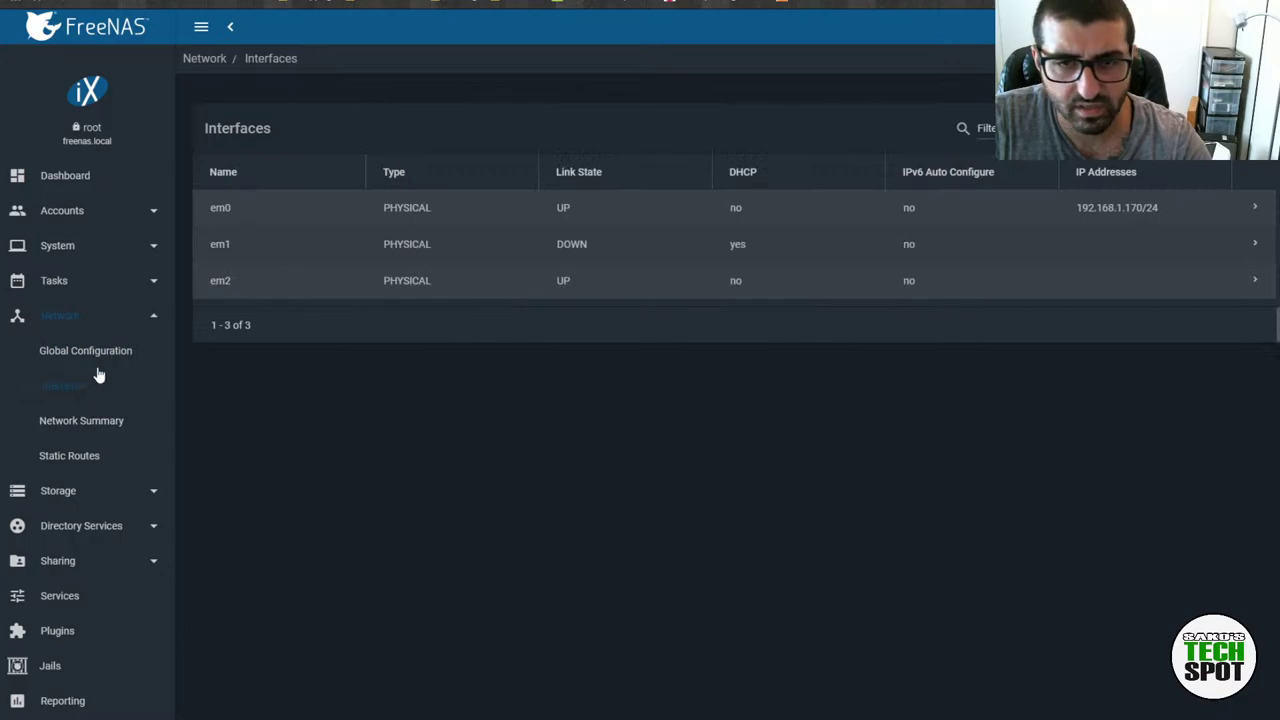
Set the IPv4 default gateway to 192.168.1.1 in the global network configuration
left_click(97, 369)
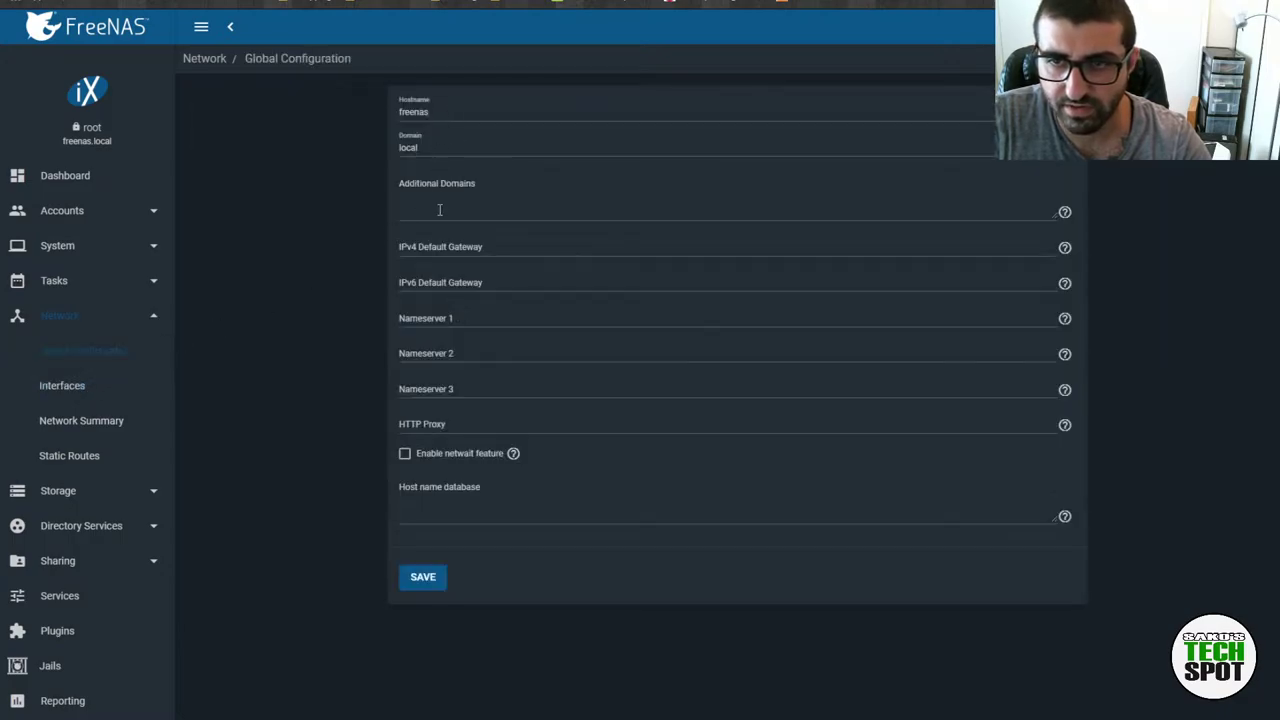
left_click(447, 214)
left_click(434, 253)
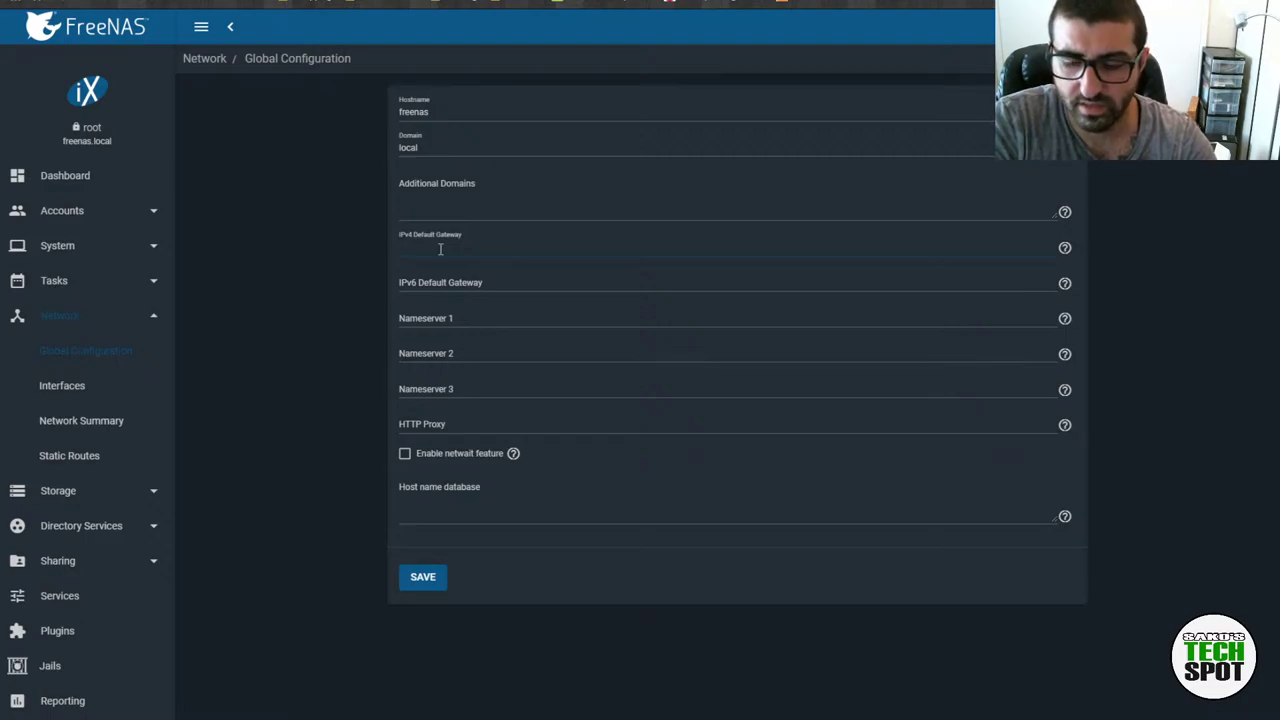
type("1921")
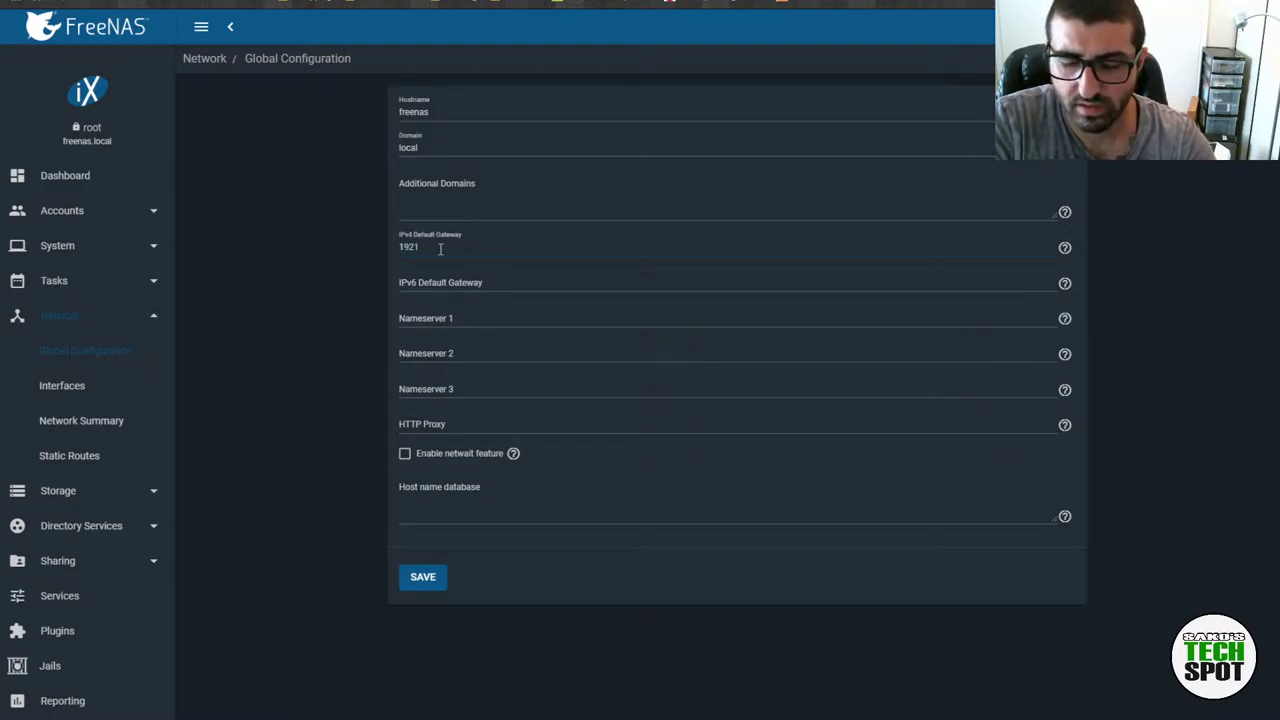
type(".168.1.1")
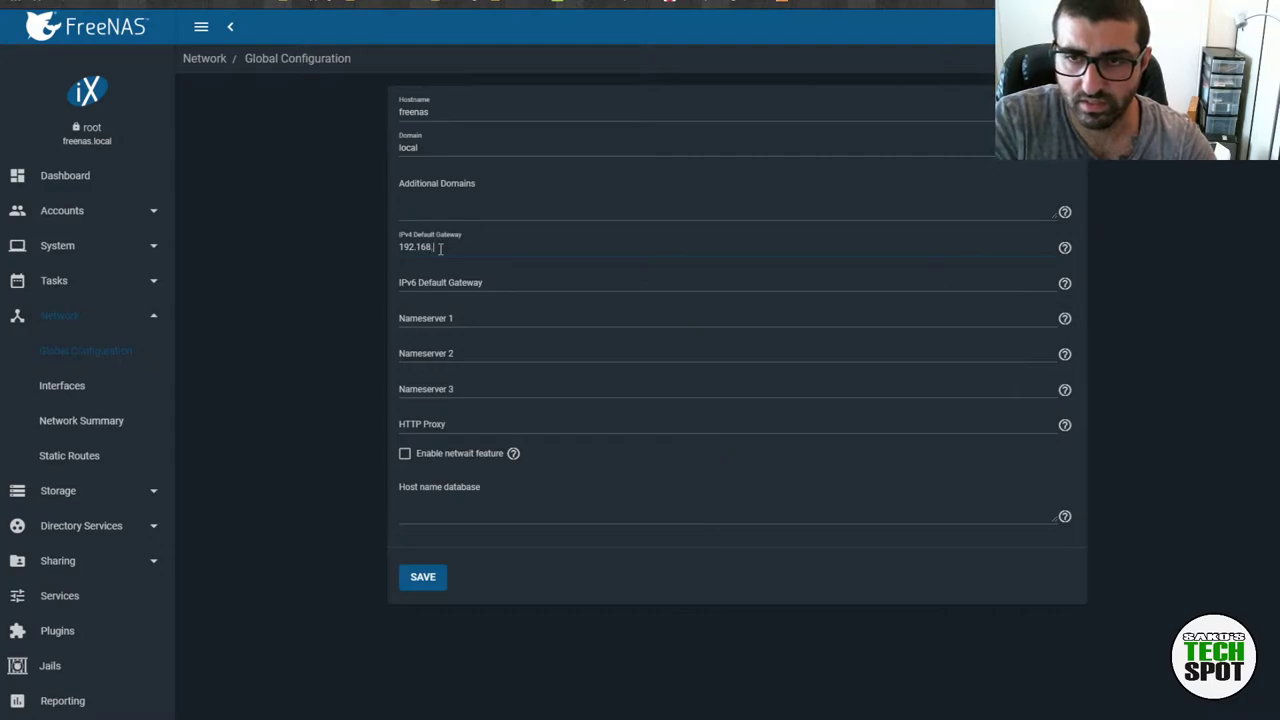
Enter 192.168.1.117 as Nameserver 1 and save the global network configuration
left_click(472, 324)
type("192.168.1.117")
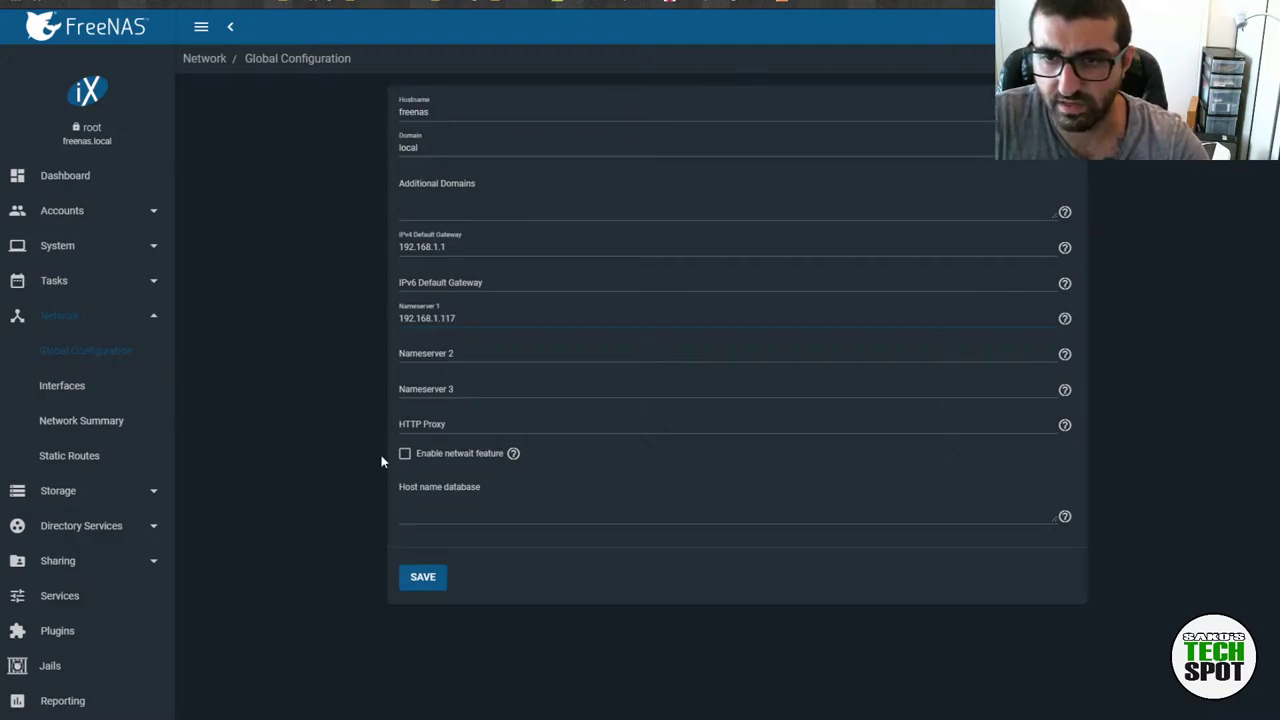
left_click(534, 355)
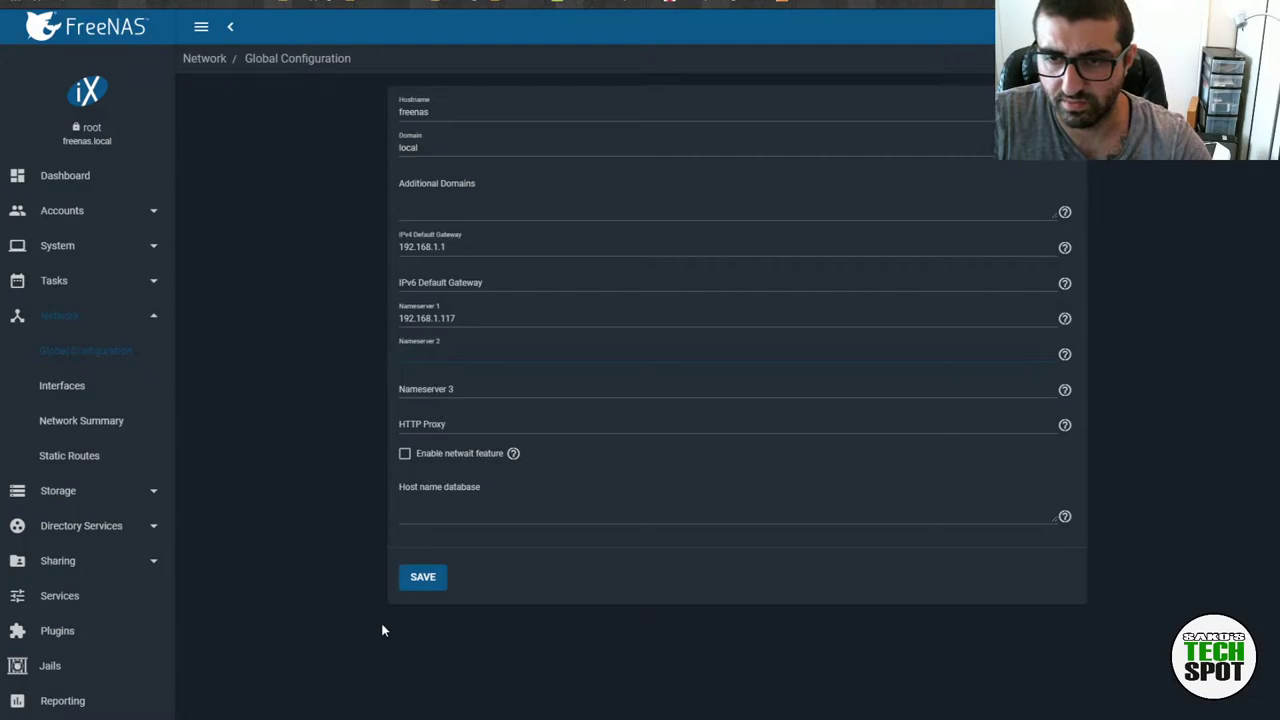
left_click(418, 580)
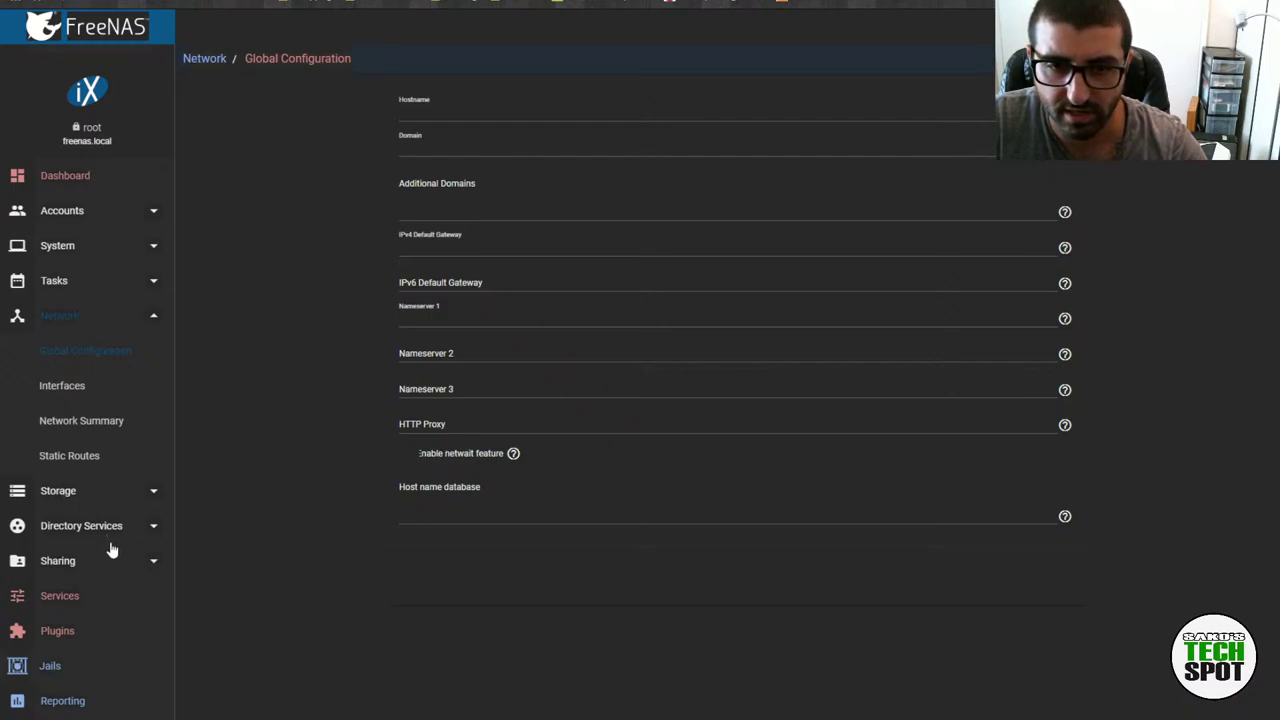
Reopen the Plugins page to retry retrieving the plugin collection, dismiss the error message and return to the dashboard
left_click(55, 631)
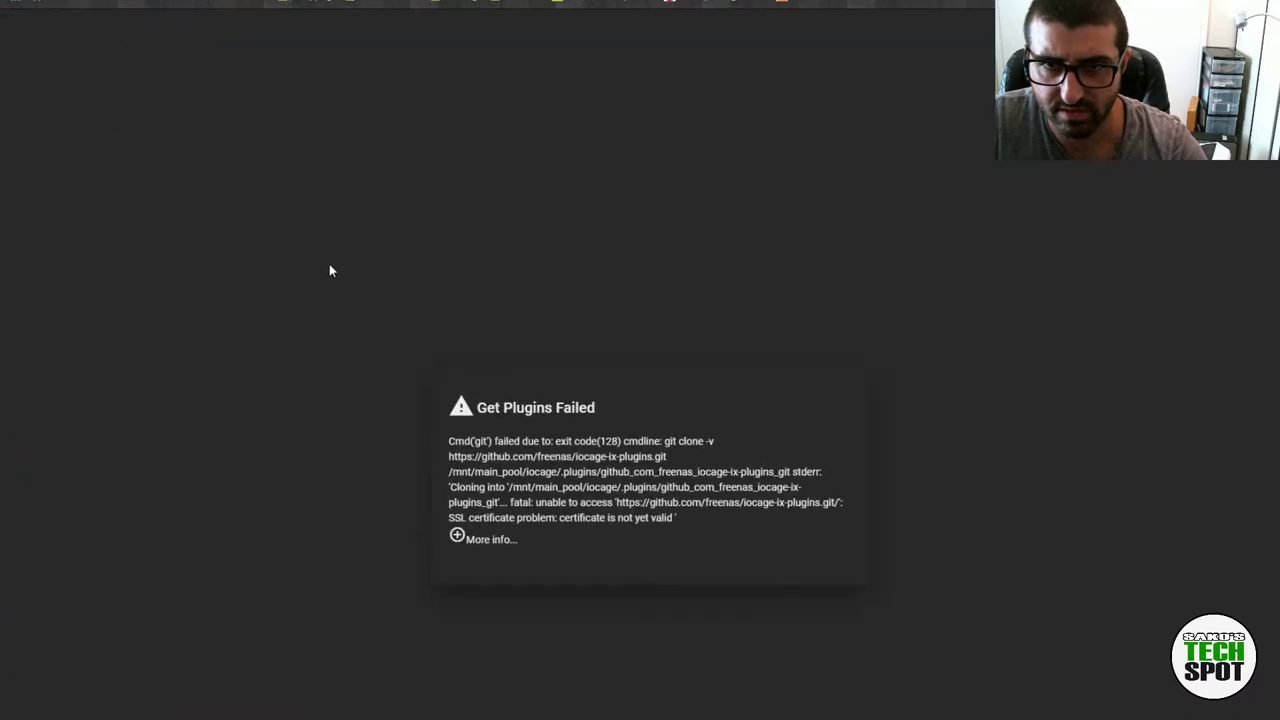
left_click(78, 188)
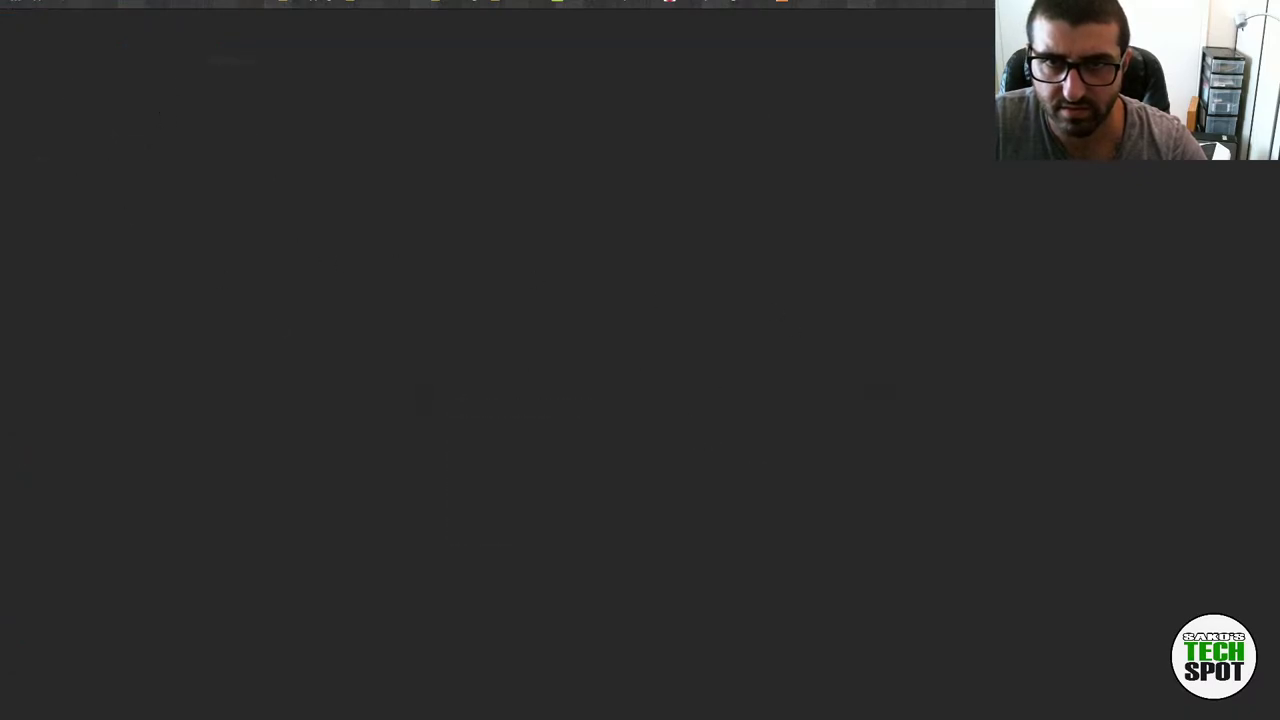
left_click(80, 177)
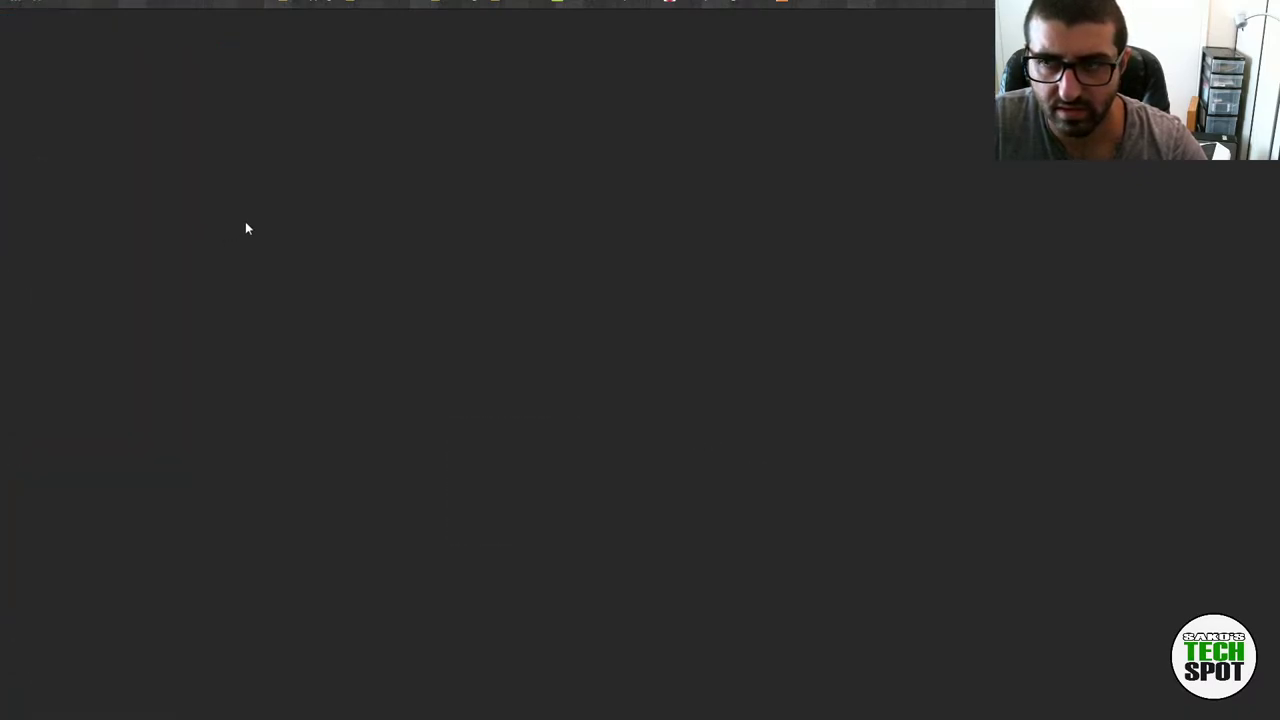